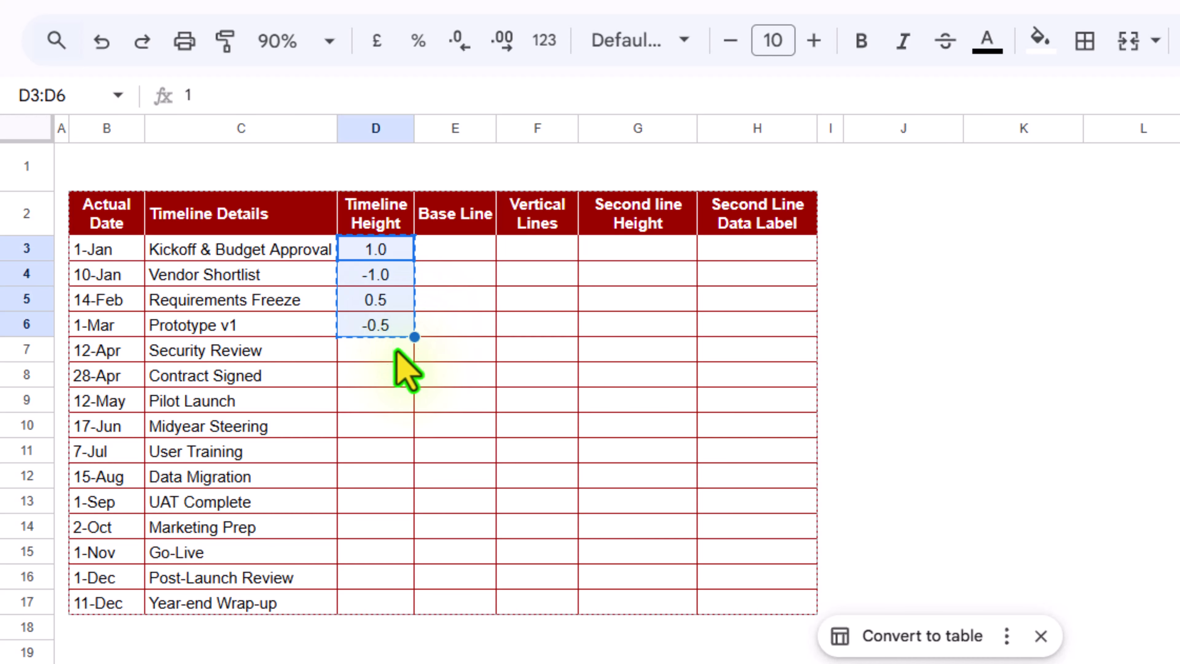
# Step: Paste the copied 1, -1, 0.5, -0.5 height pattern as values only into D7:D10 and D11:D14
pyautogui.click(395, 346)
pyautogui.rightClick(395, 347)
pyautogui.moveTo(427, 344)
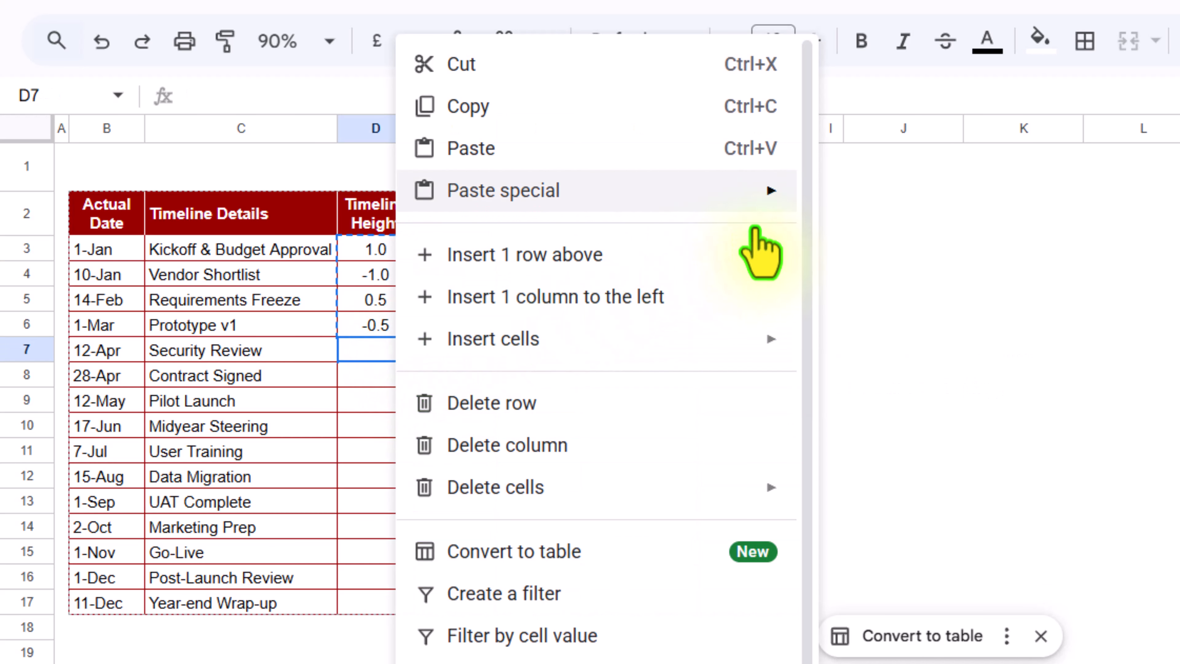
pyautogui.moveTo(767, 191)
pyautogui.click(840, 198)
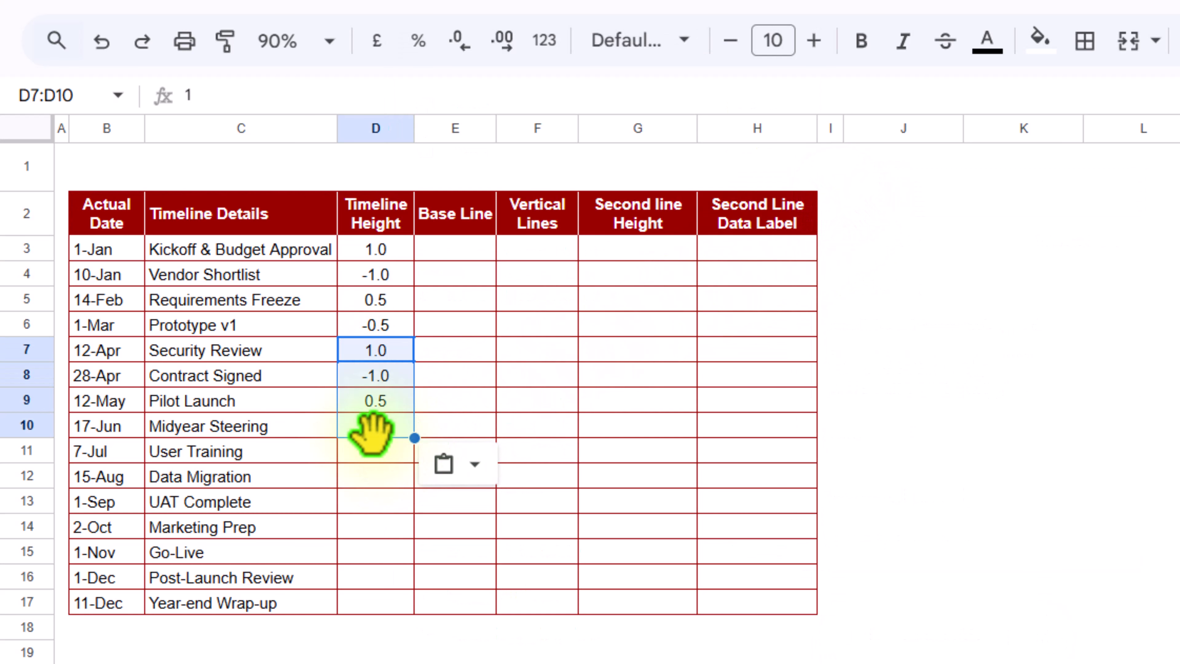
pyautogui.click(371, 452)
pyautogui.rightClick(372, 453)
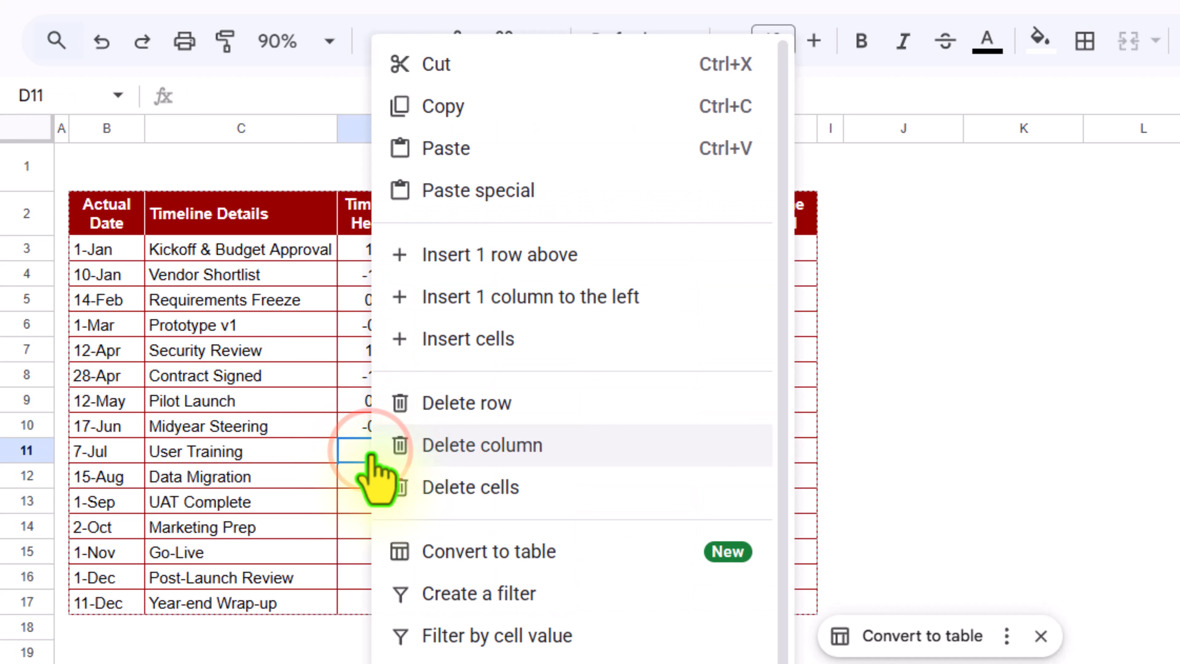
pyautogui.moveTo(753, 191)
pyautogui.click(822, 202)
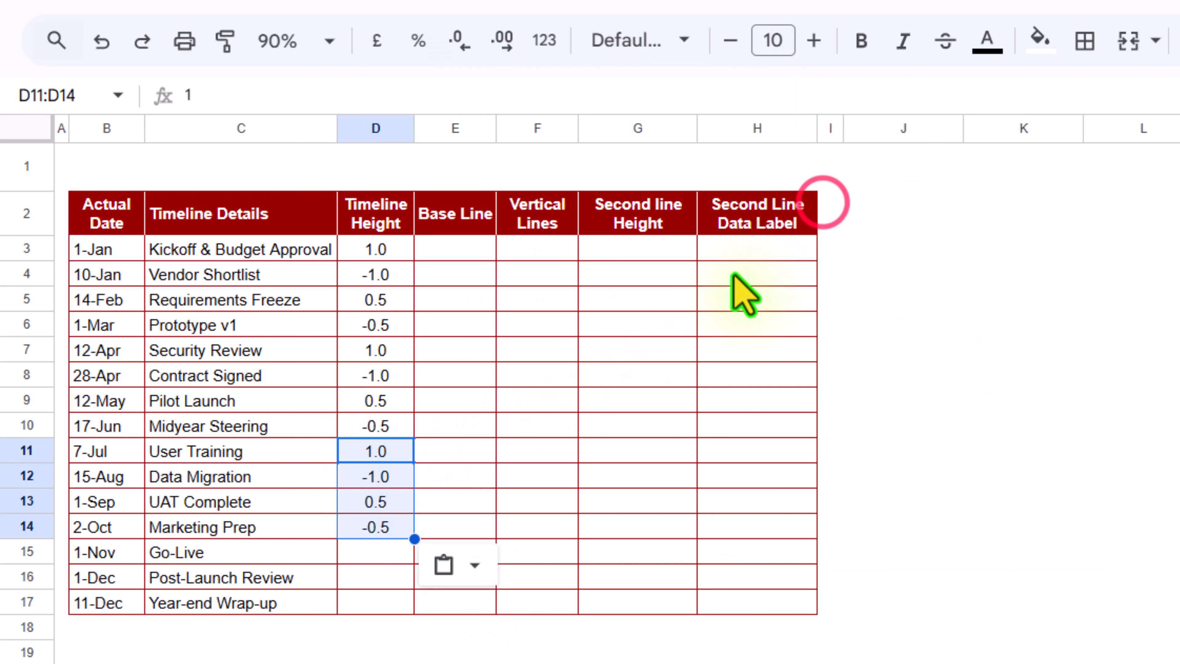
# Step: Paste the height pattern as values only starting at D15 and clear the surplus value in D18 below the table
pyautogui.click(376, 552)
pyautogui.rightClick(378, 558)
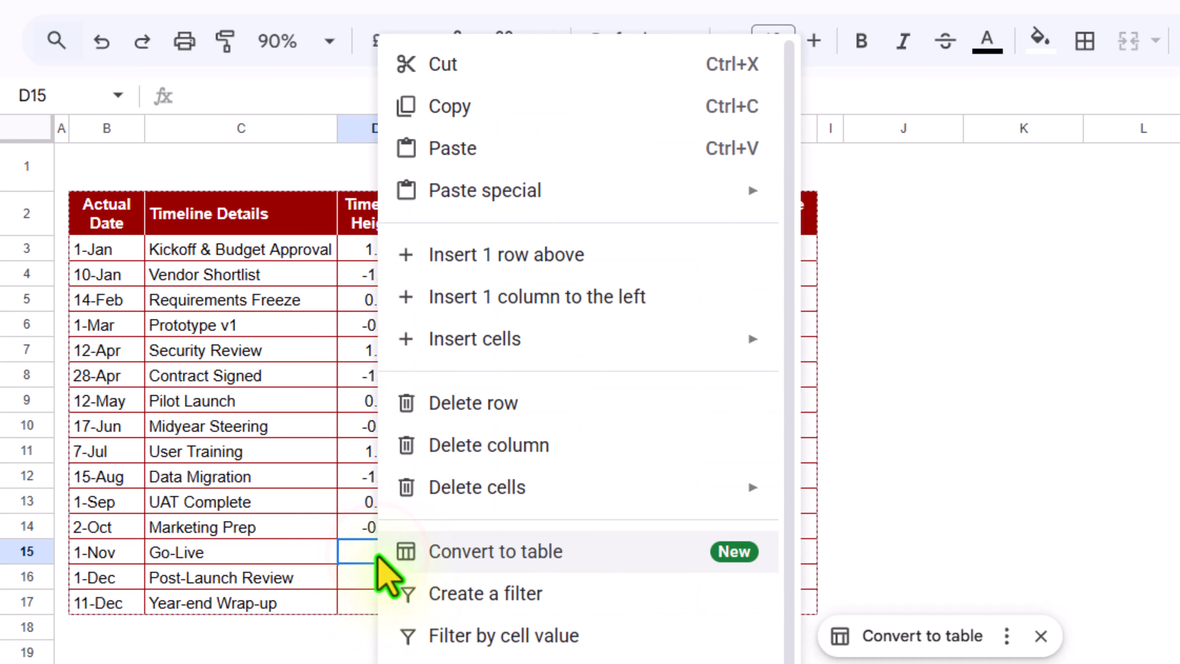
pyautogui.moveTo(483, 190)
pyautogui.click(829, 200)
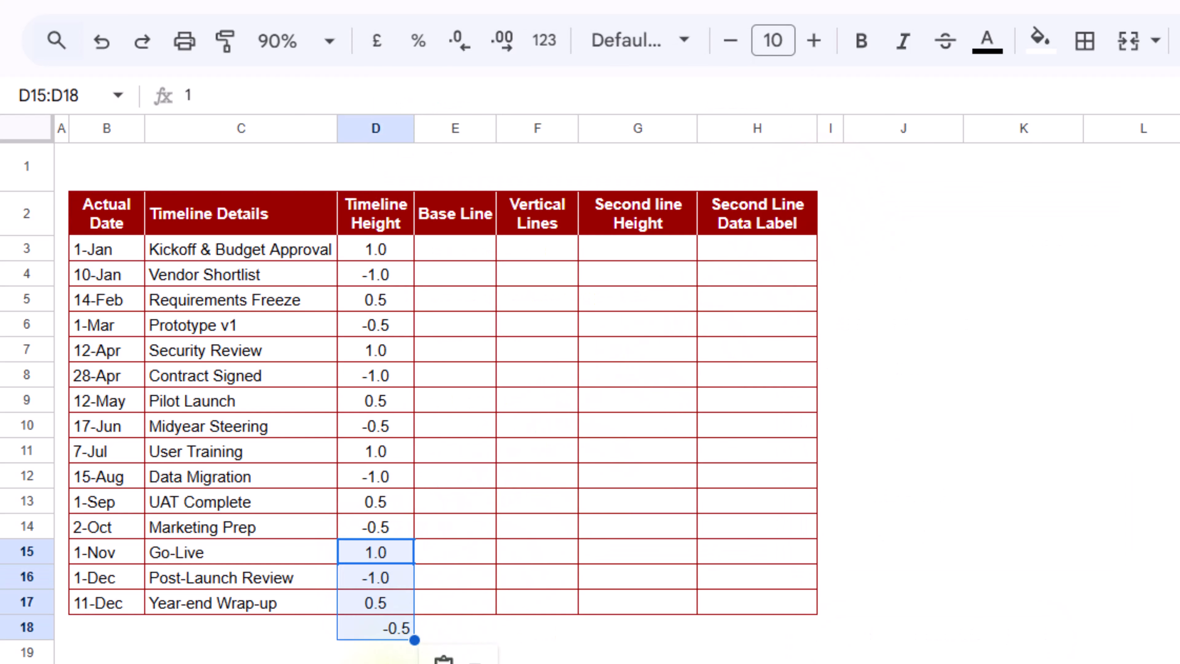
pyautogui.click(362, 630)
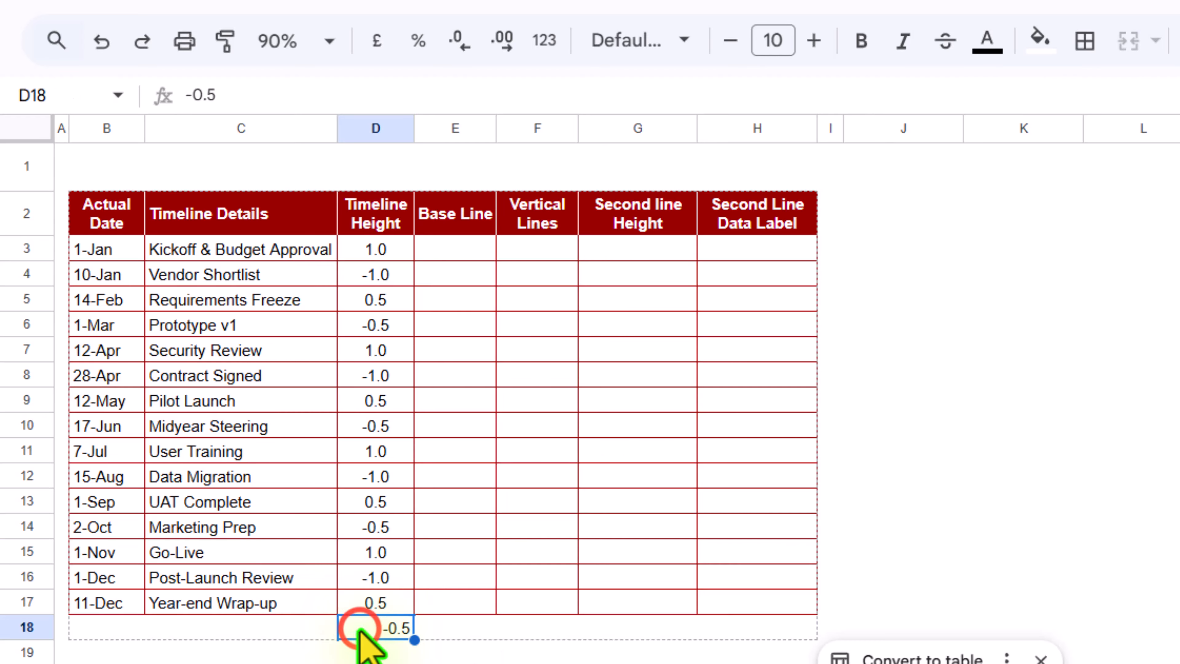
pyautogui.press('Delete')
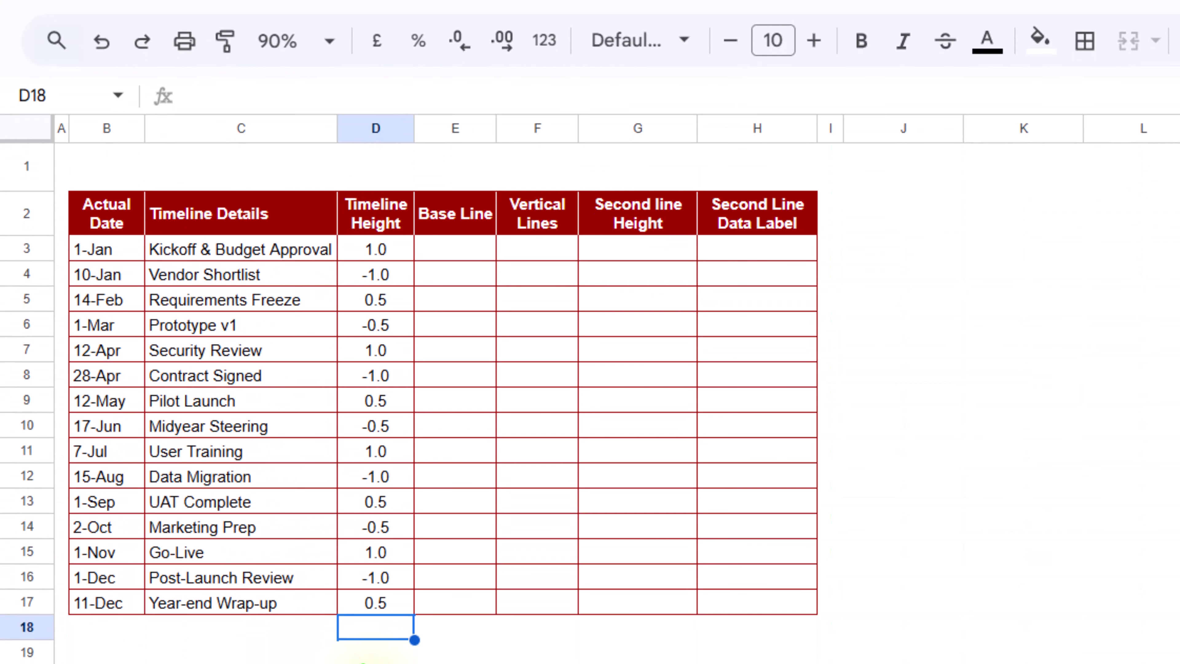
# Step: Enter 0 in E3 and fill it through E17 to complete the Base Line column
pyautogui.click(430, 254)
pyautogui.write('0')
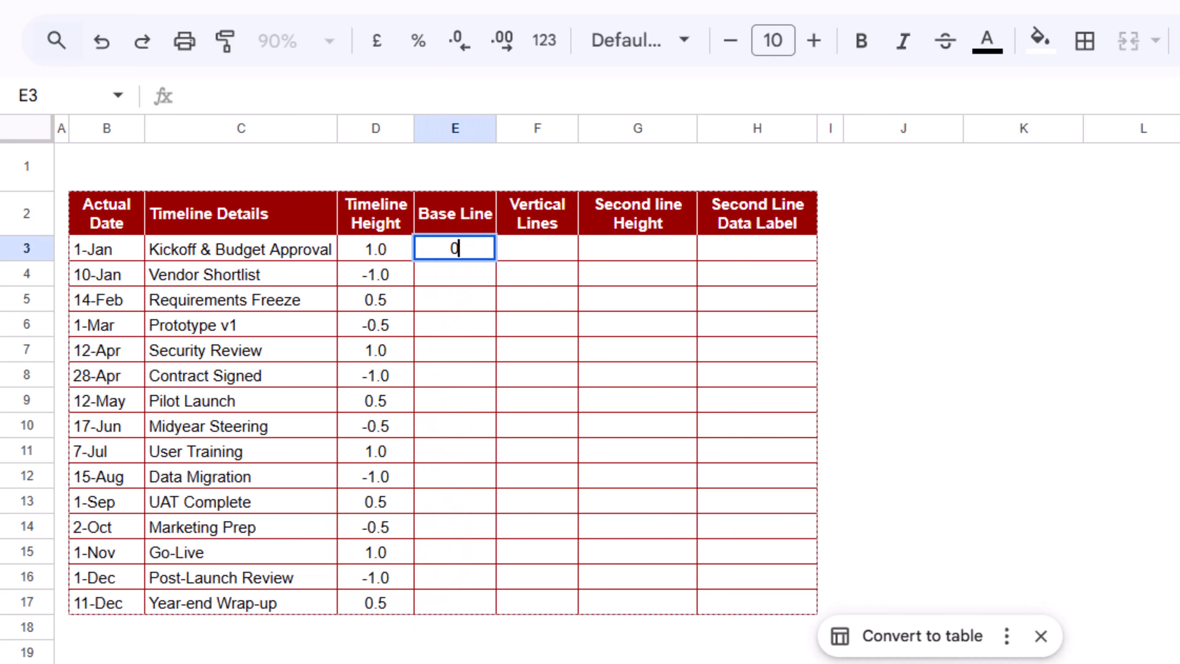
pyautogui.press('Return')
pyautogui.click(482, 246)
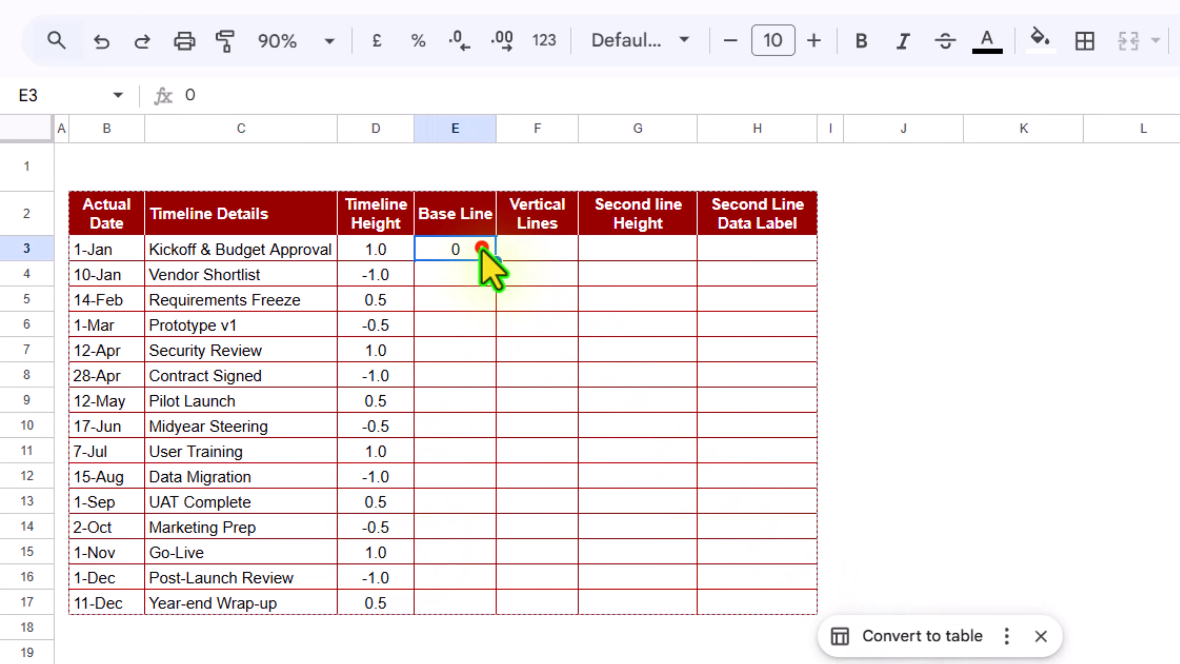
pyautogui.moveTo(497, 261); pyautogui.dragTo(478, 603)
pyautogui.click(904, 299)
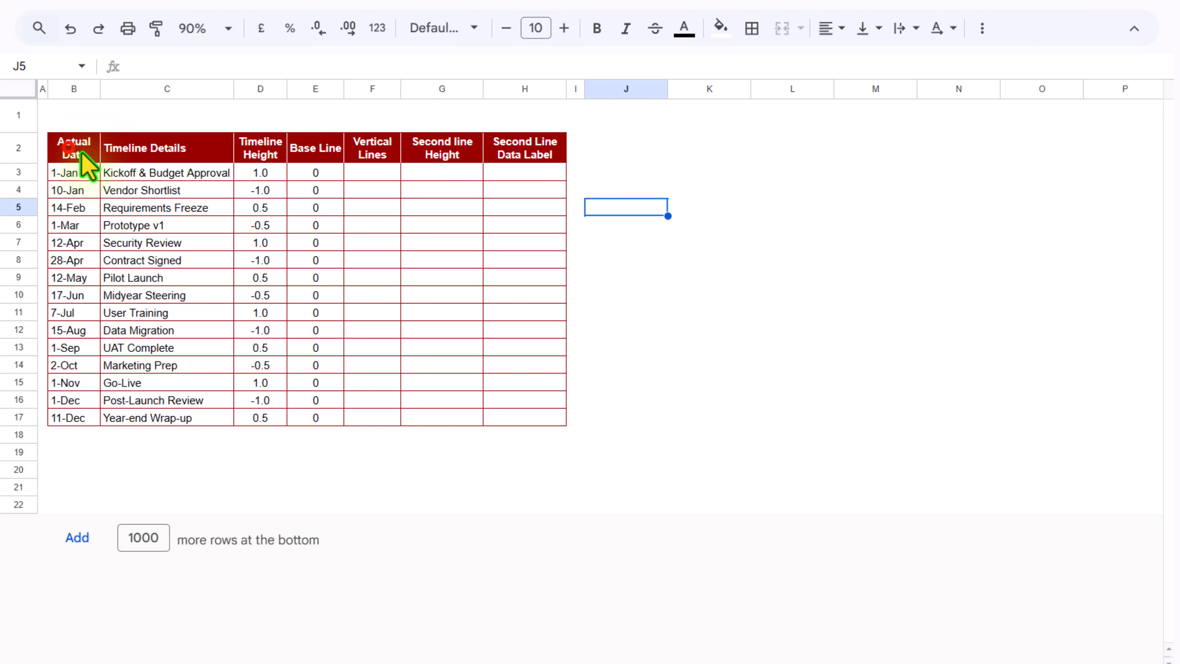
# Step: Insert a chart based on the whole table range B2:H17
pyautogui.moveTo(79, 155); pyautogui.dragTo(511, 430)
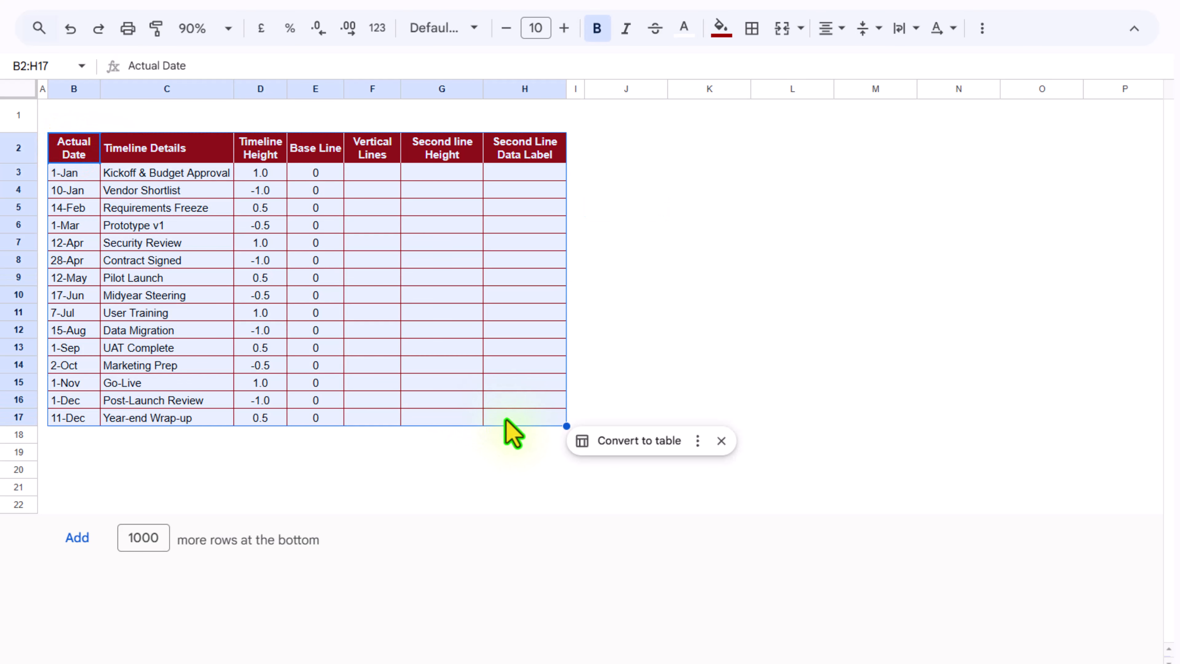
pyautogui.click(188, 5)
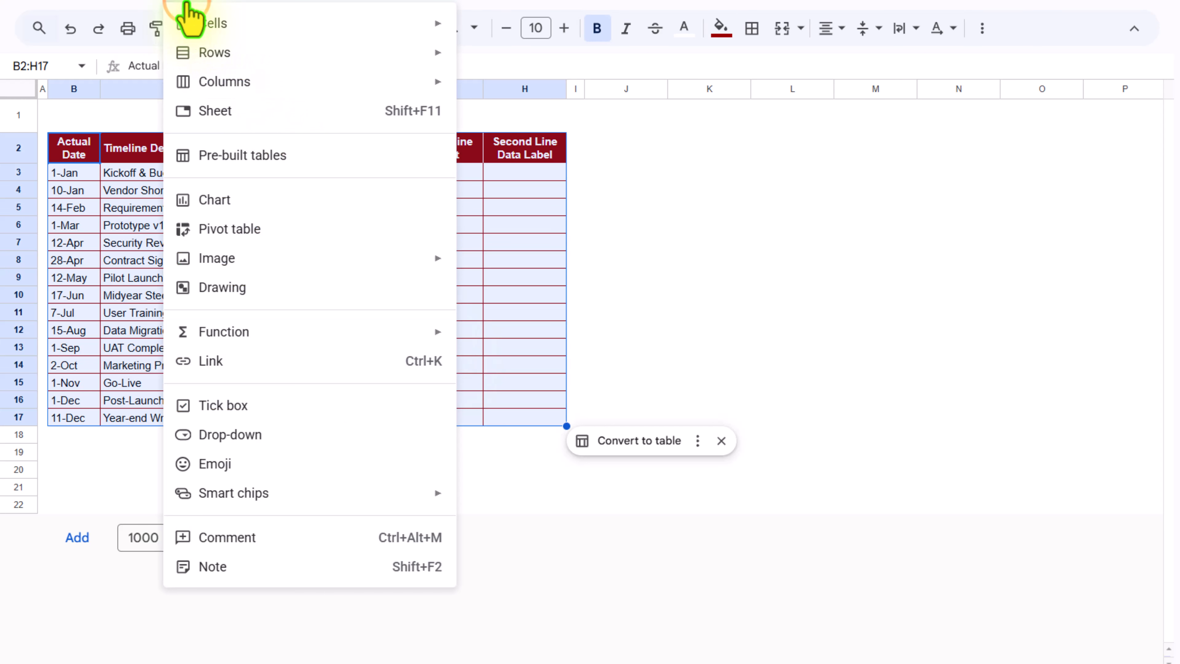
pyautogui.click(229, 201)
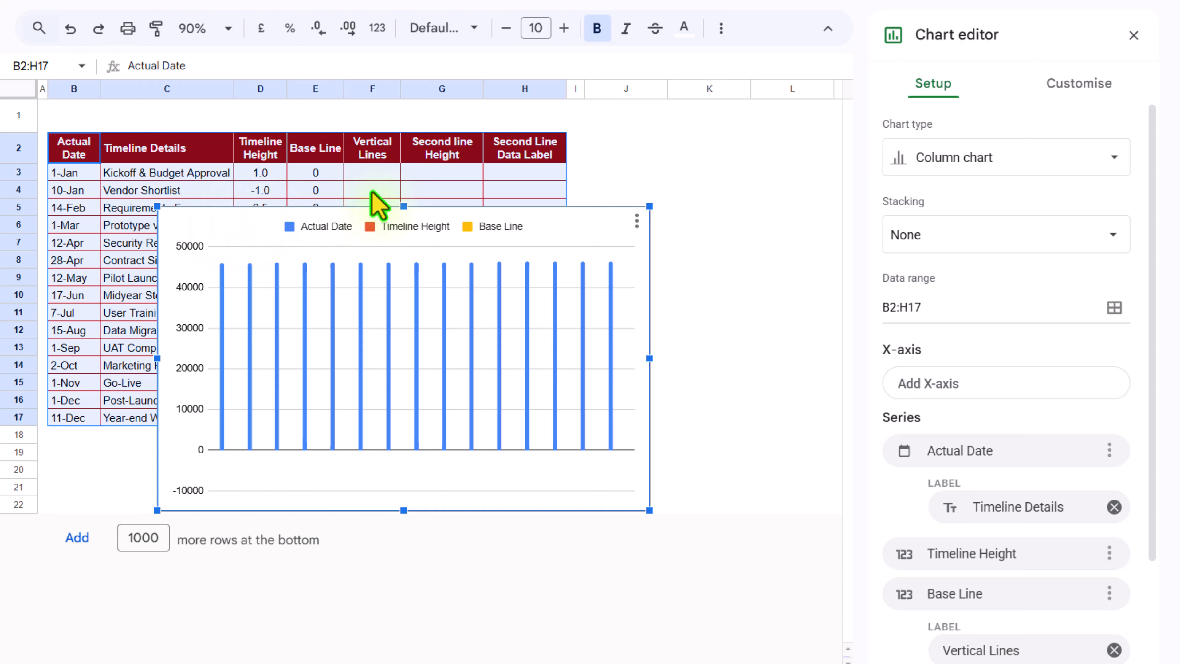
# Step: Change the chart type to Scatter chart and remove the Timeline Details label from the X-axis
pyautogui.click(939, 164)
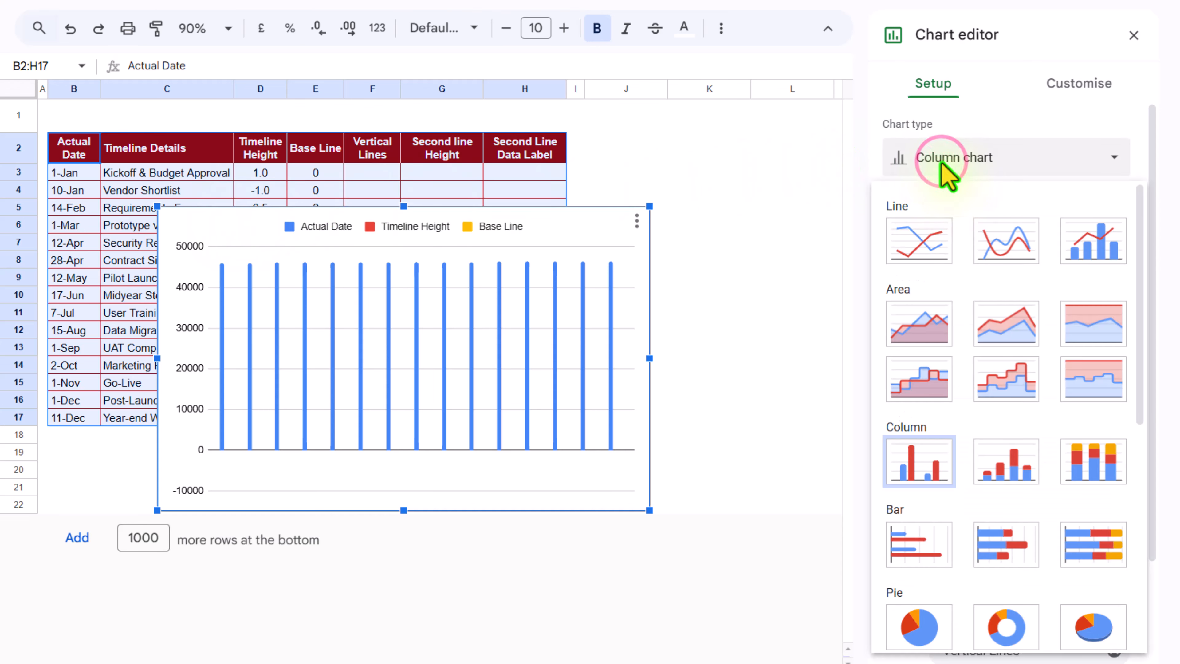
pyautogui.scroll(-3, 940, 210)
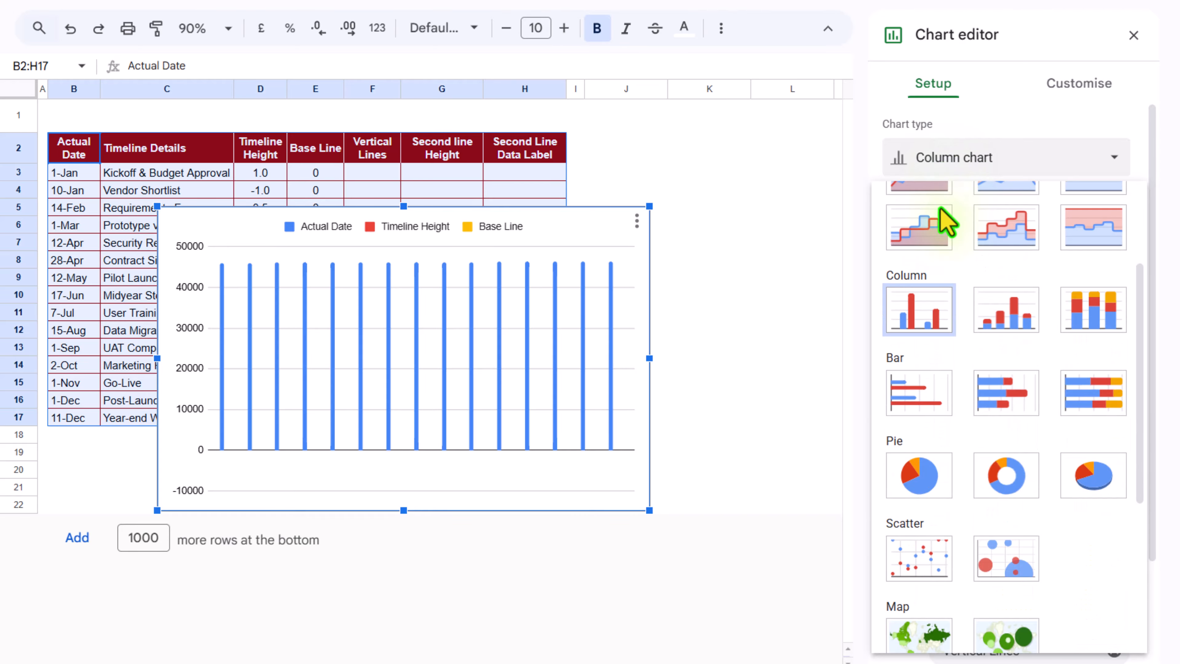
pyautogui.click(931, 573)
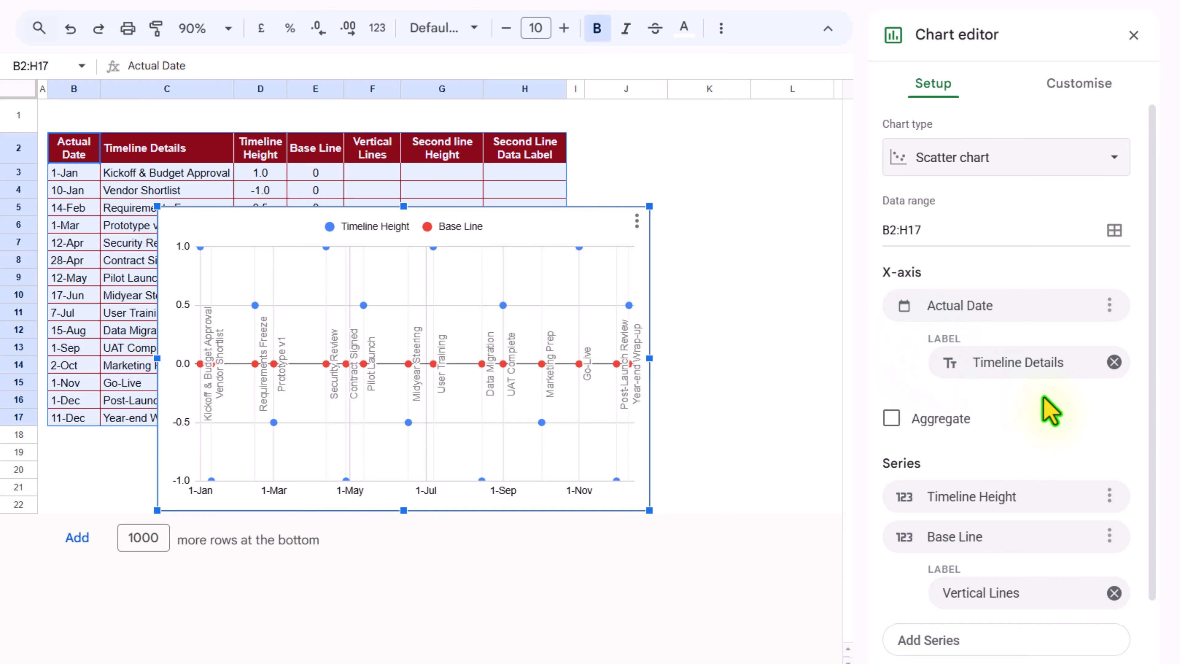
pyautogui.click(1114, 362)
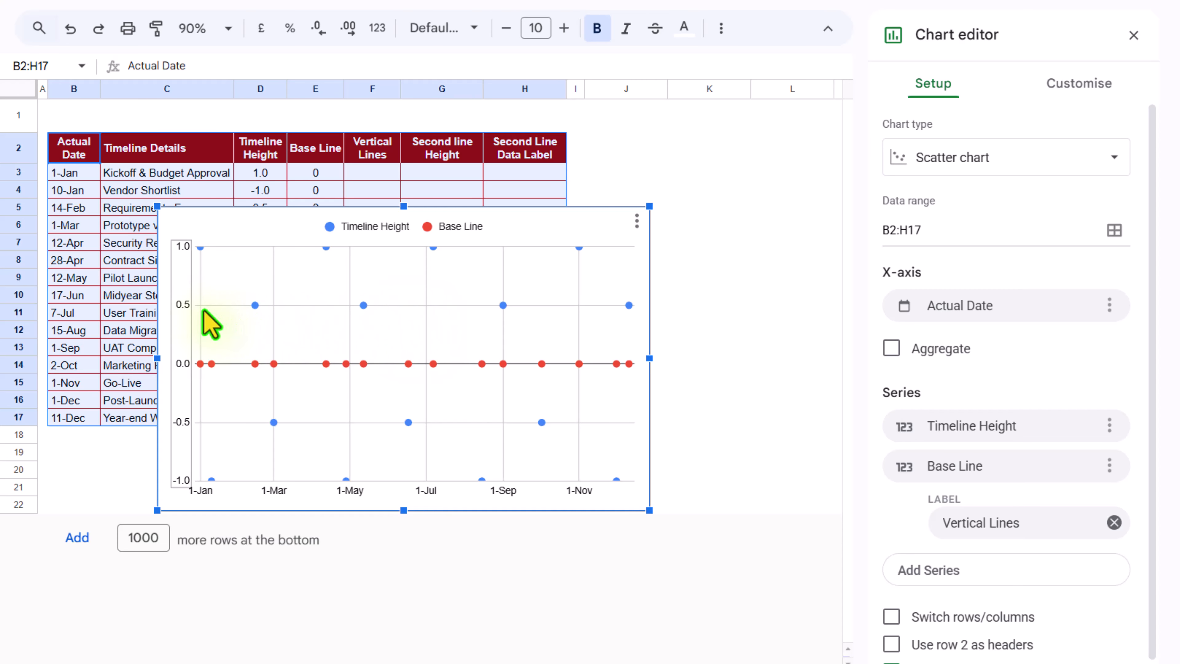
# Step: Set the chart's vertical axis minimum to -1.5 and maximum to 1.5
pyautogui.click(188, 305)
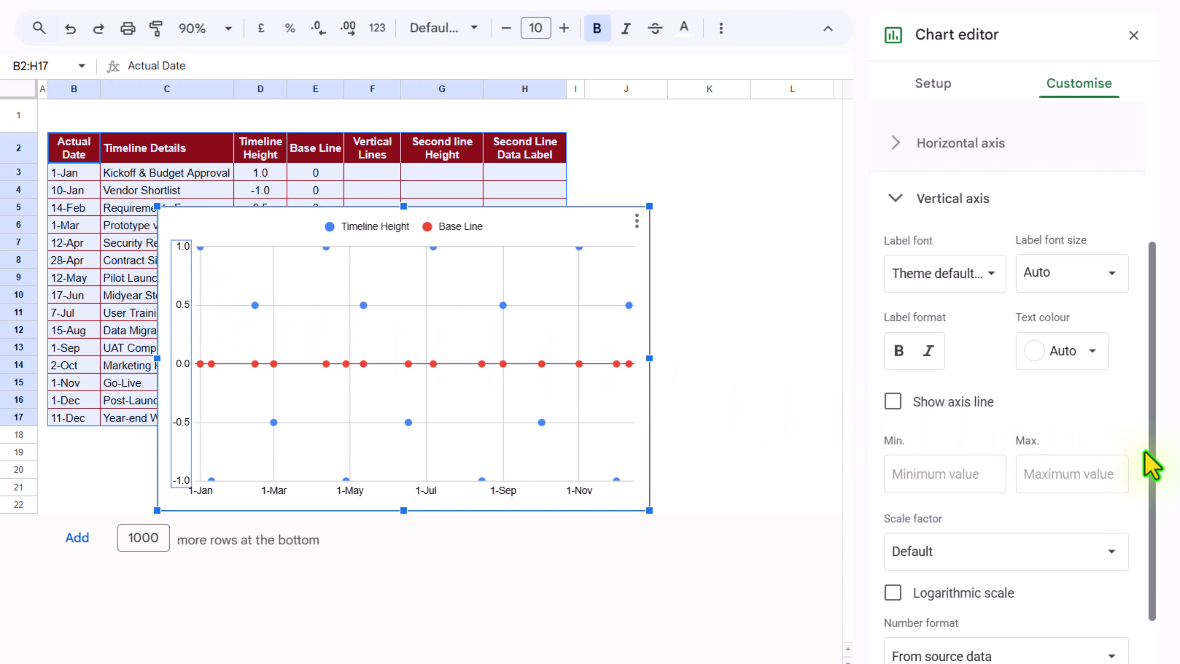
pyautogui.click(939, 475)
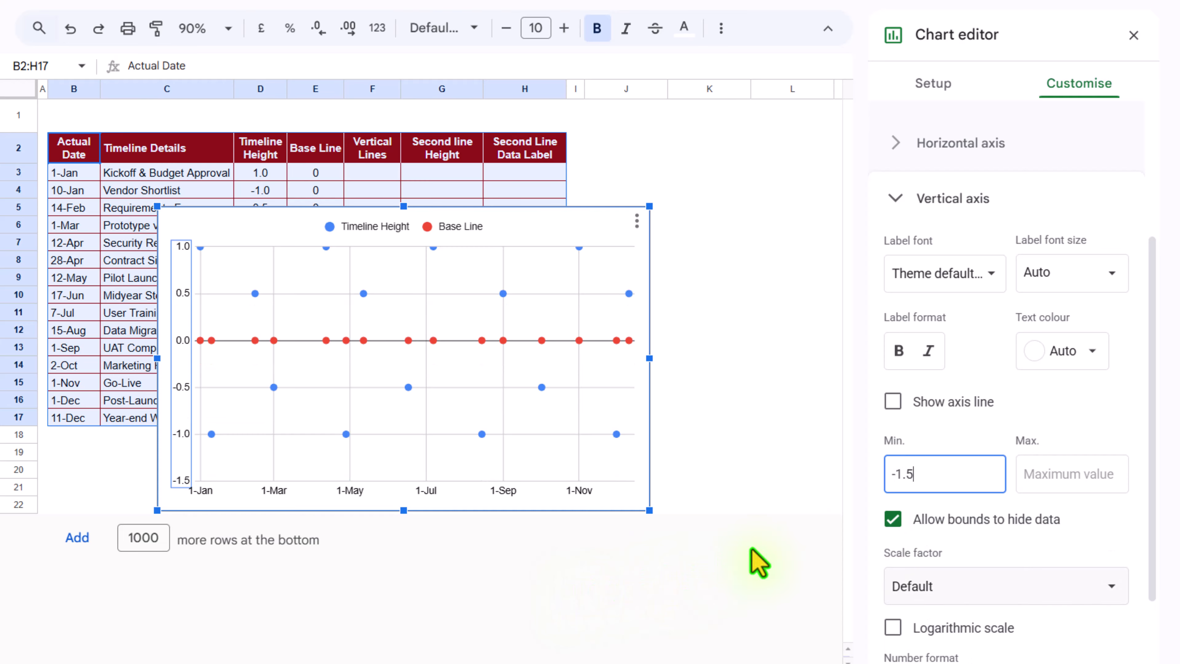
pyautogui.click(1080, 479)
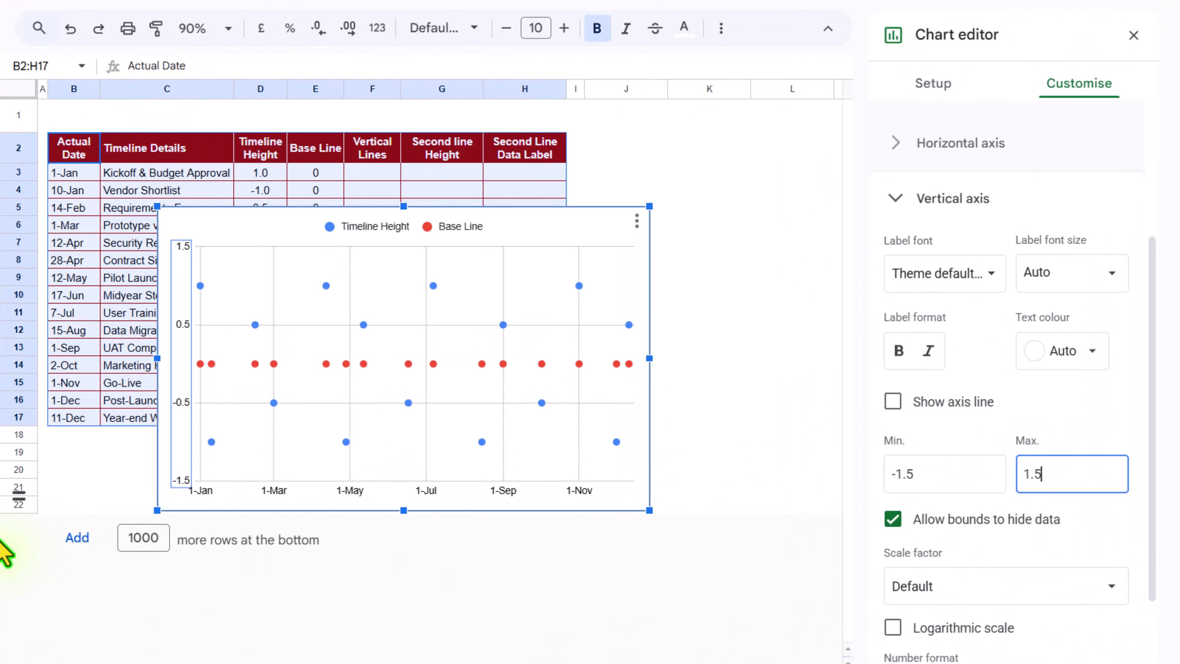
# Step: Set the vertical axis gridlines' major spacing type to Count with a major count of 5, and deselect the chart
pyautogui.click(447, 325)
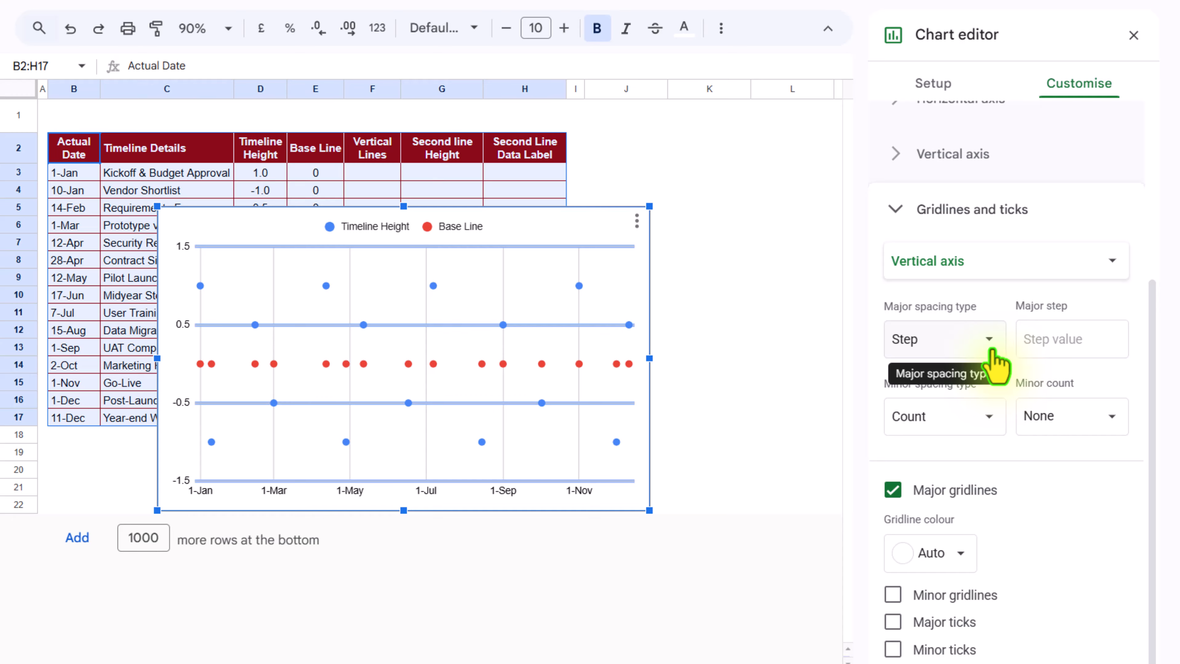
pyautogui.click(993, 349)
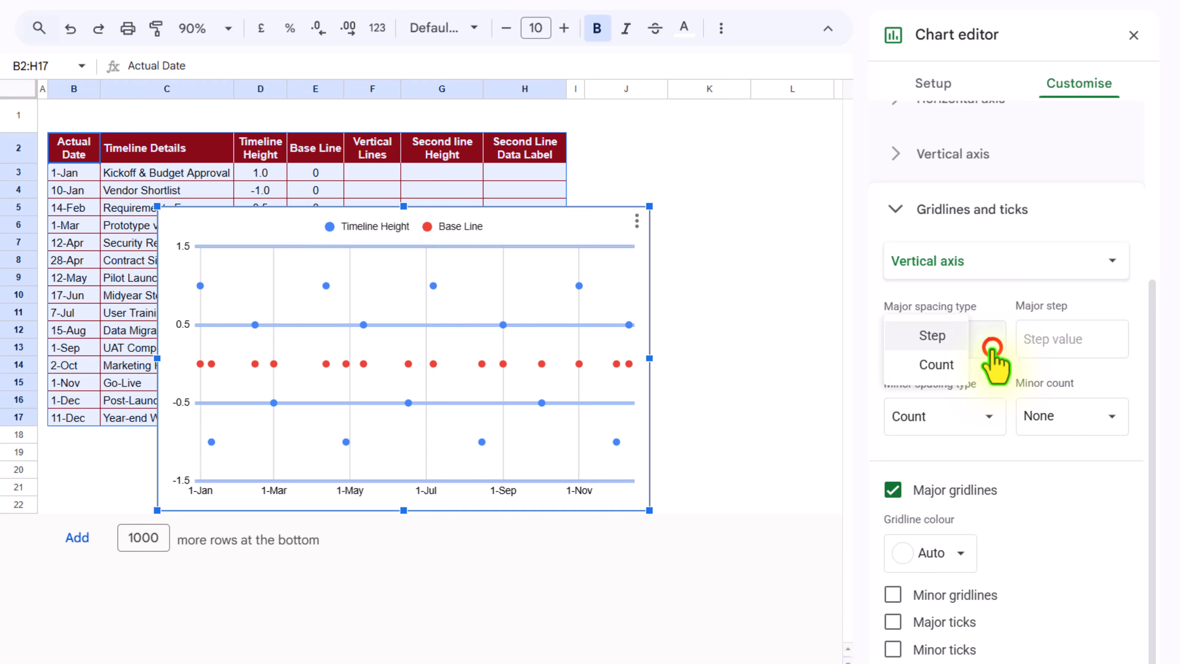
pyautogui.click(942, 367)
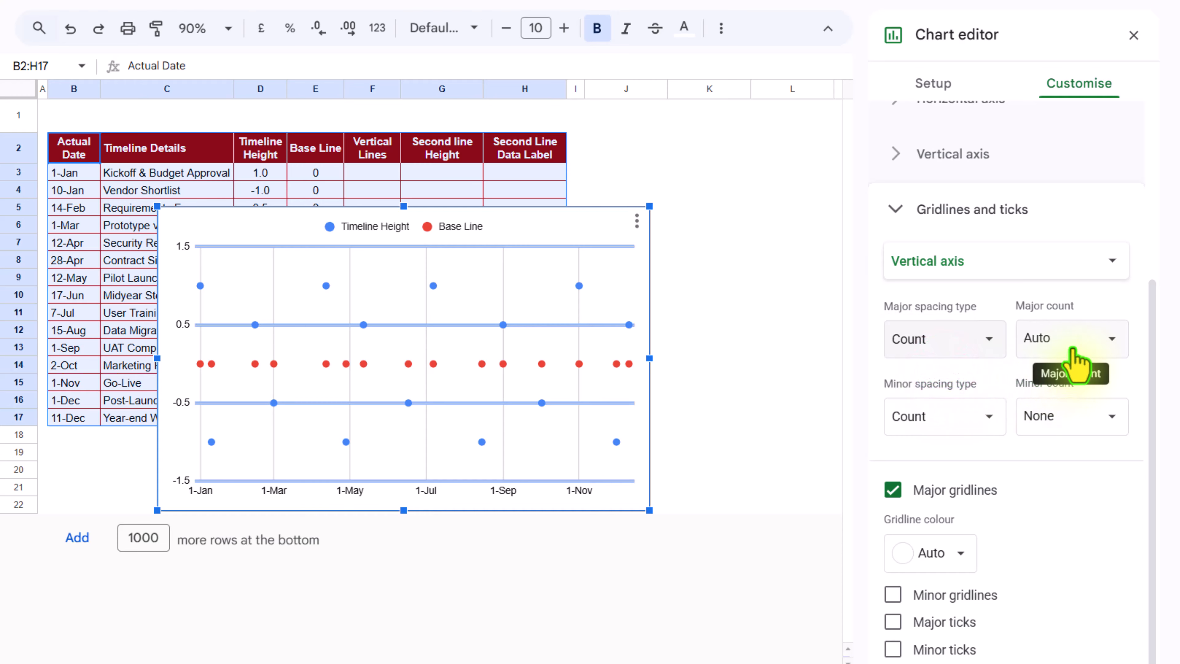
pyautogui.click(1074, 346)
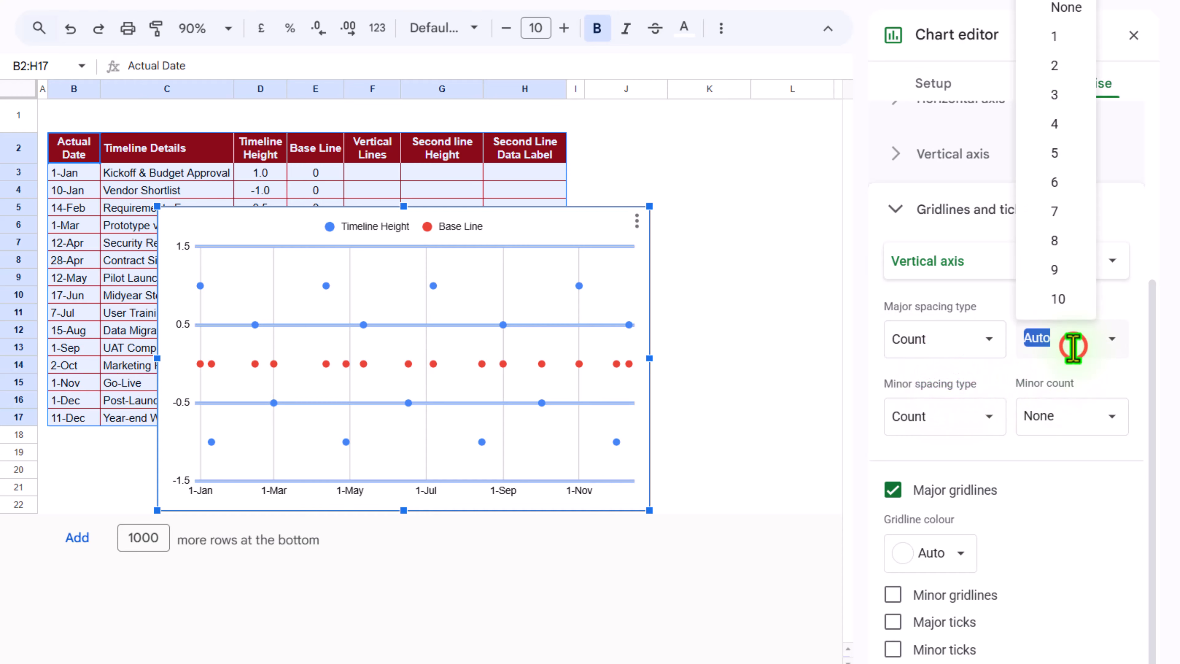
pyautogui.click(1063, 160)
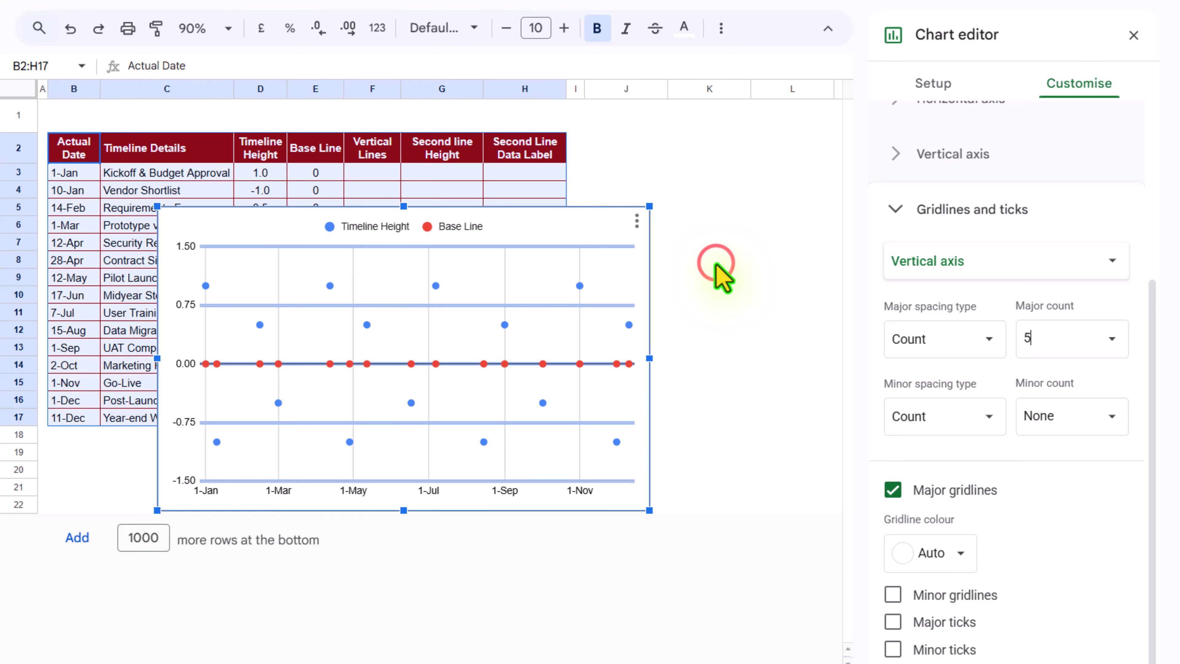
pyautogui.click(718, 274)
pyautogui.click(718, 189)
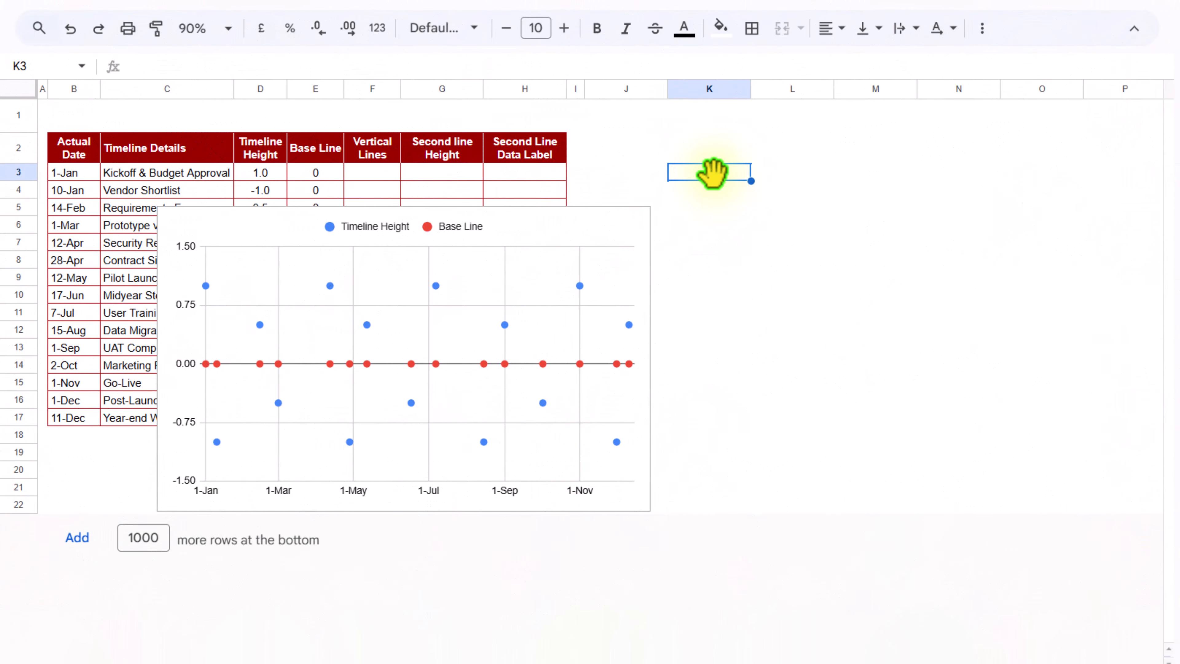
# Step: Reopen the chart for editing and turn off the major gridlines of the horizontal axis
pyautogui.click(577, 230)
pyautogui.click(635, 222)
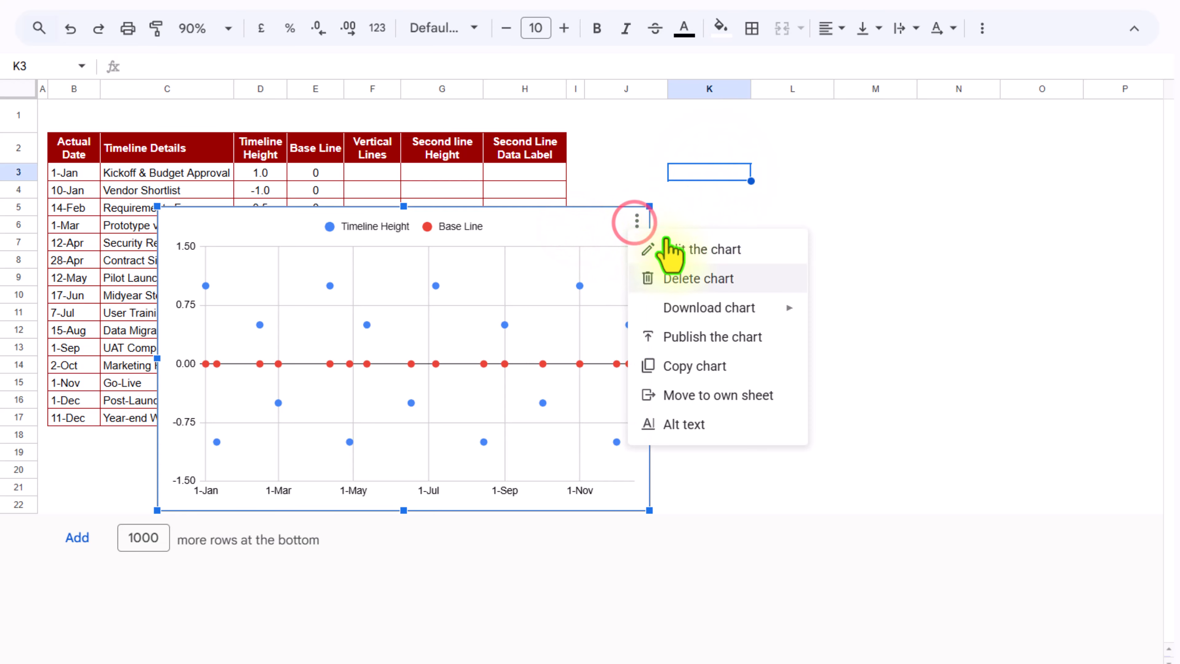
pyautogui.click(691, 248)
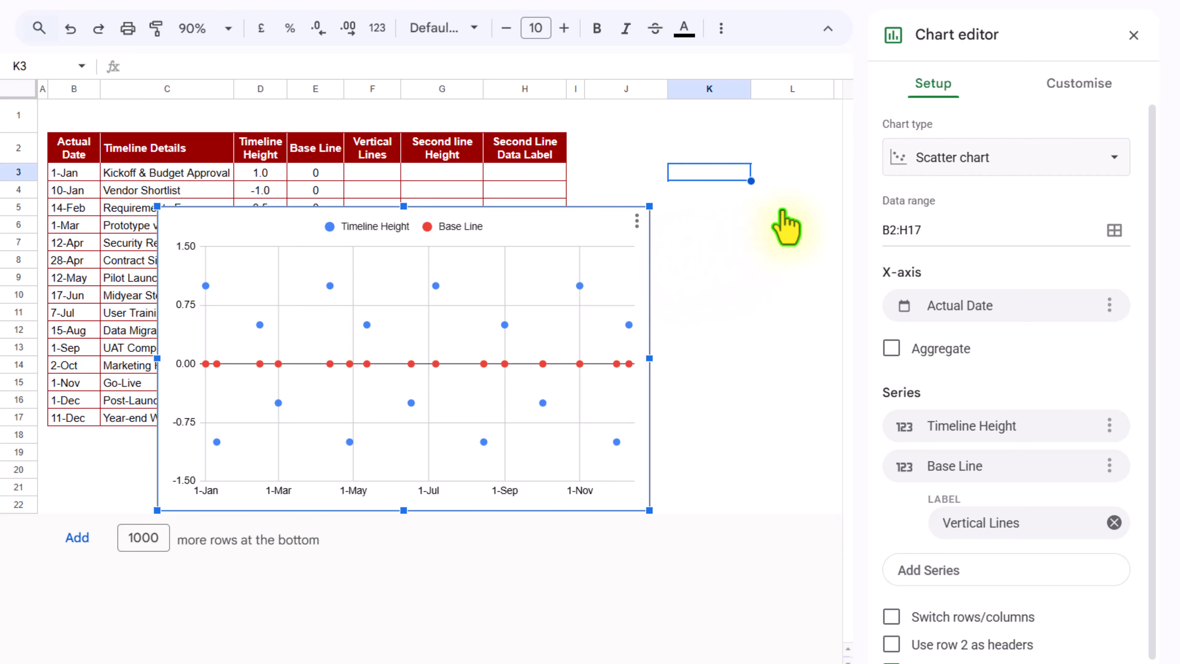
pyautogui.click(1070, 86)
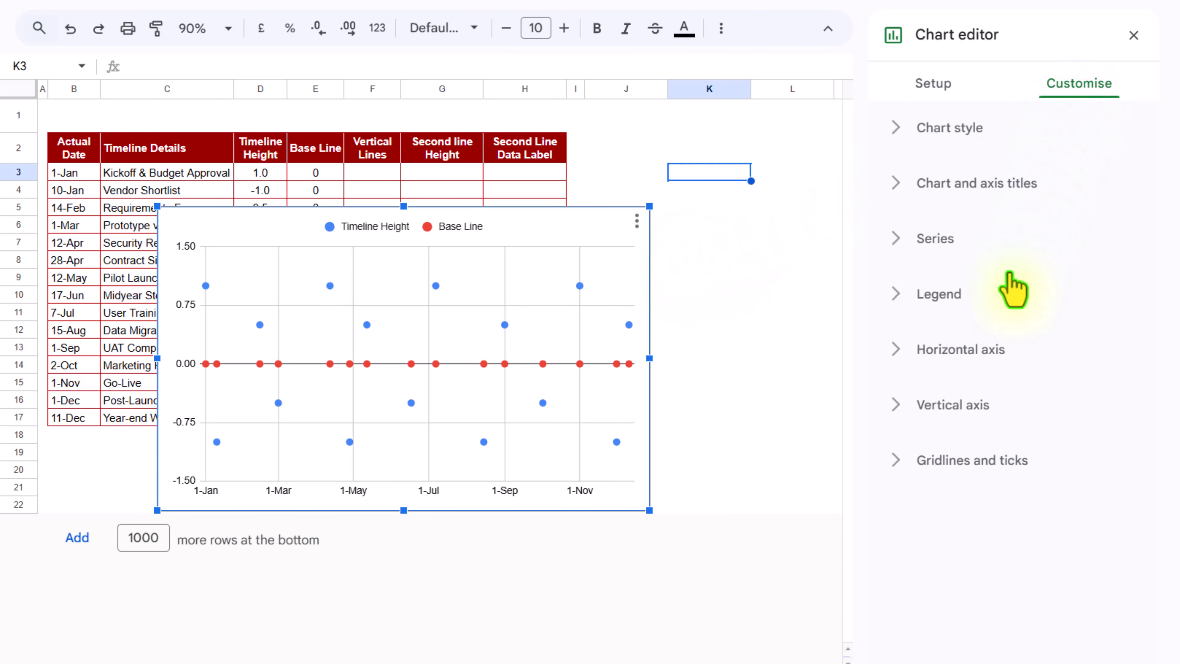
pyautogui.click(948, 456)
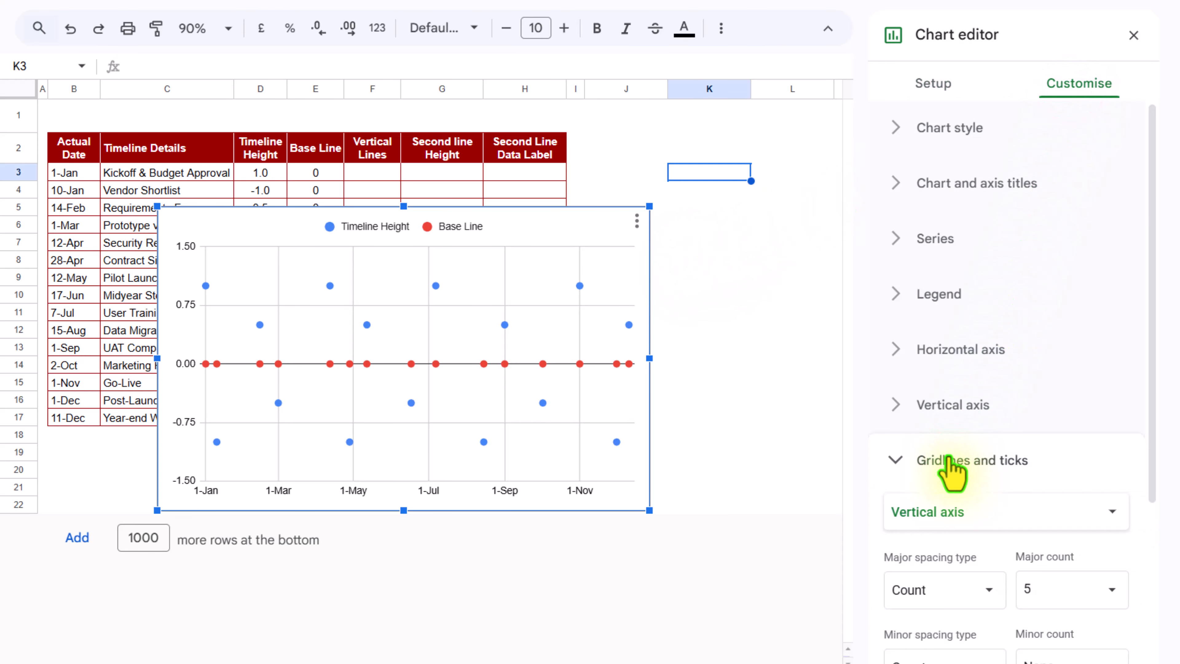
pyautogui.click(959, 511)
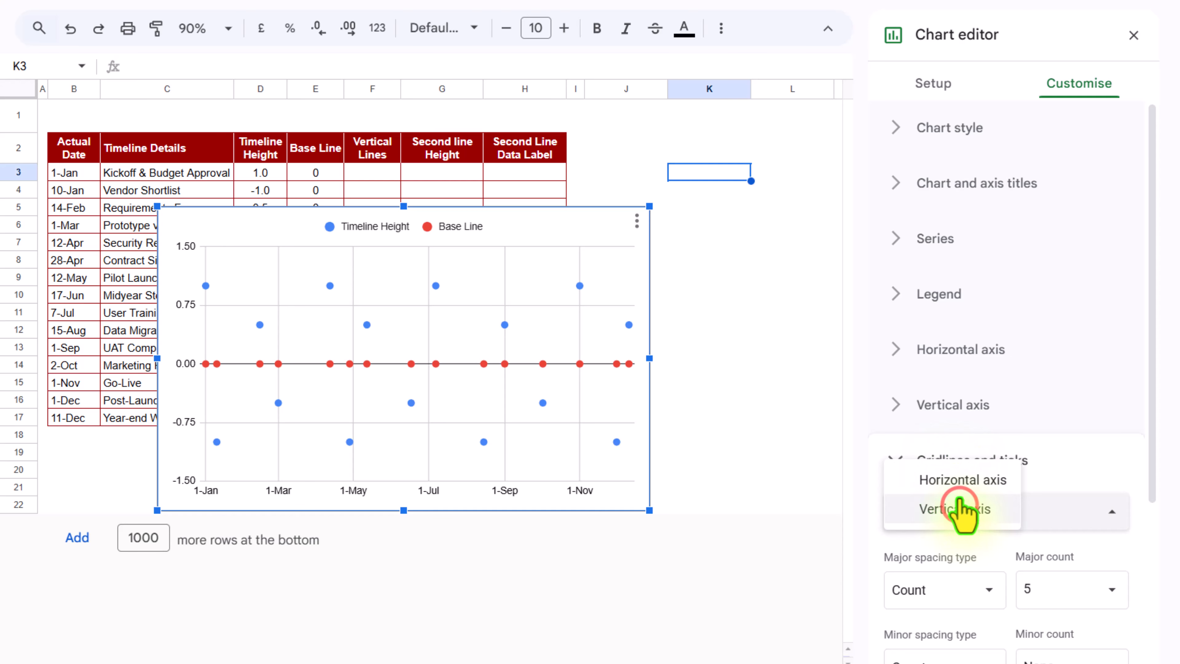
pyautogui.click(960, 481)
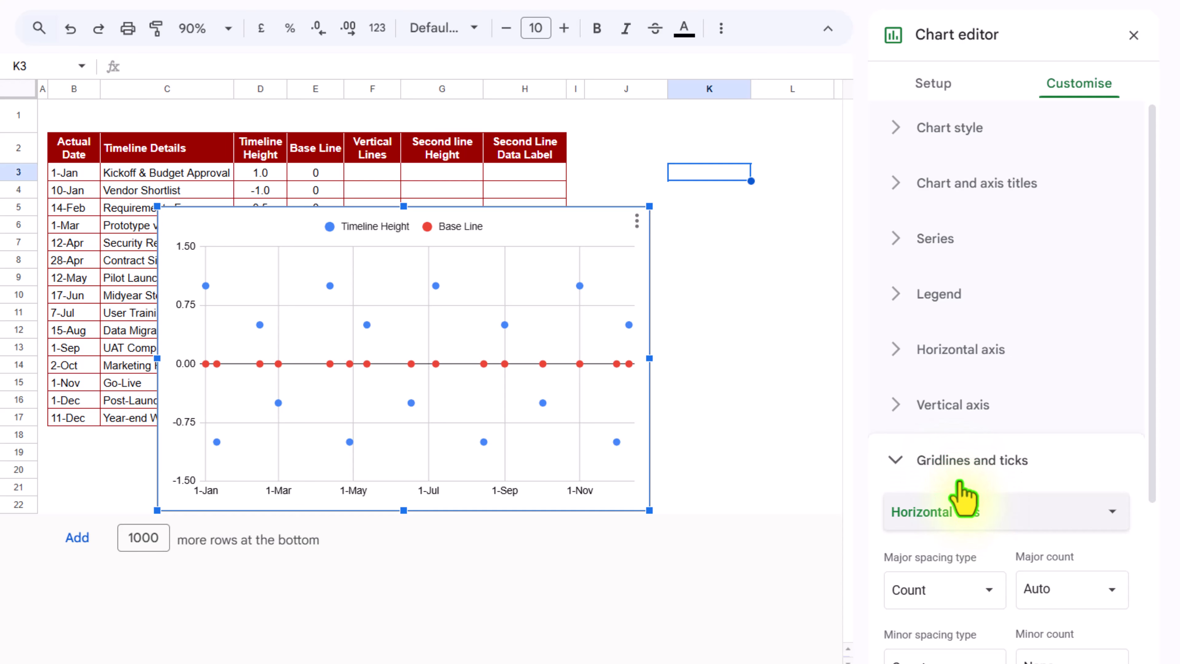
pyautogui.scroll(-5, 961, 486)
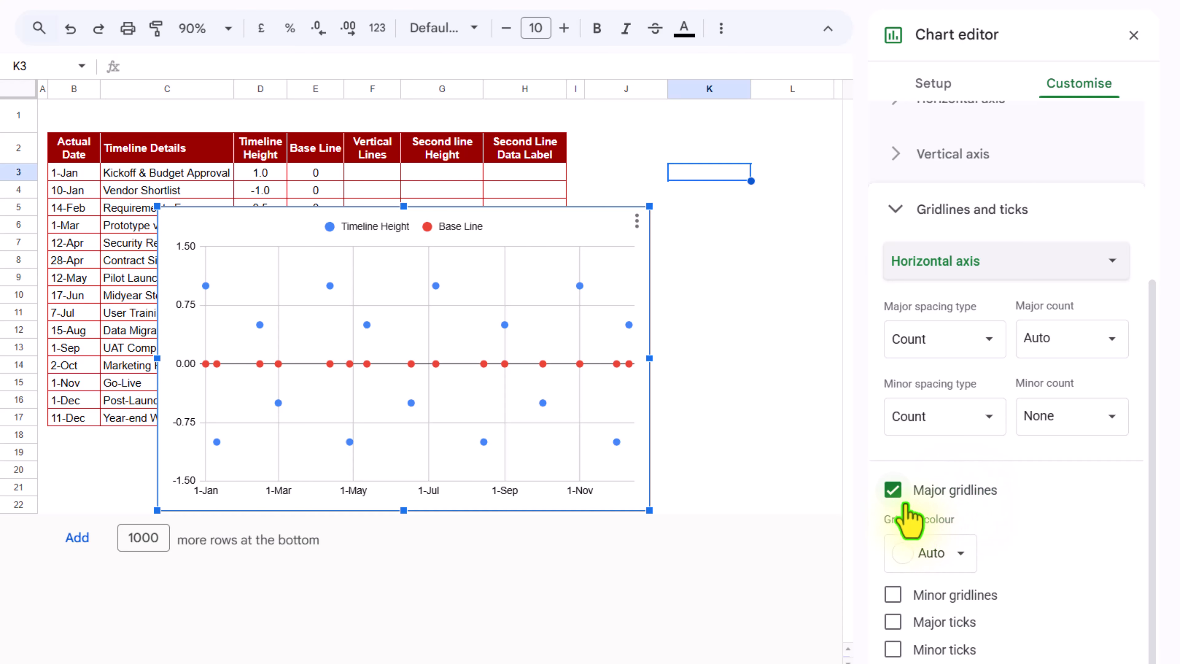
pyautogui.click(893, 490)
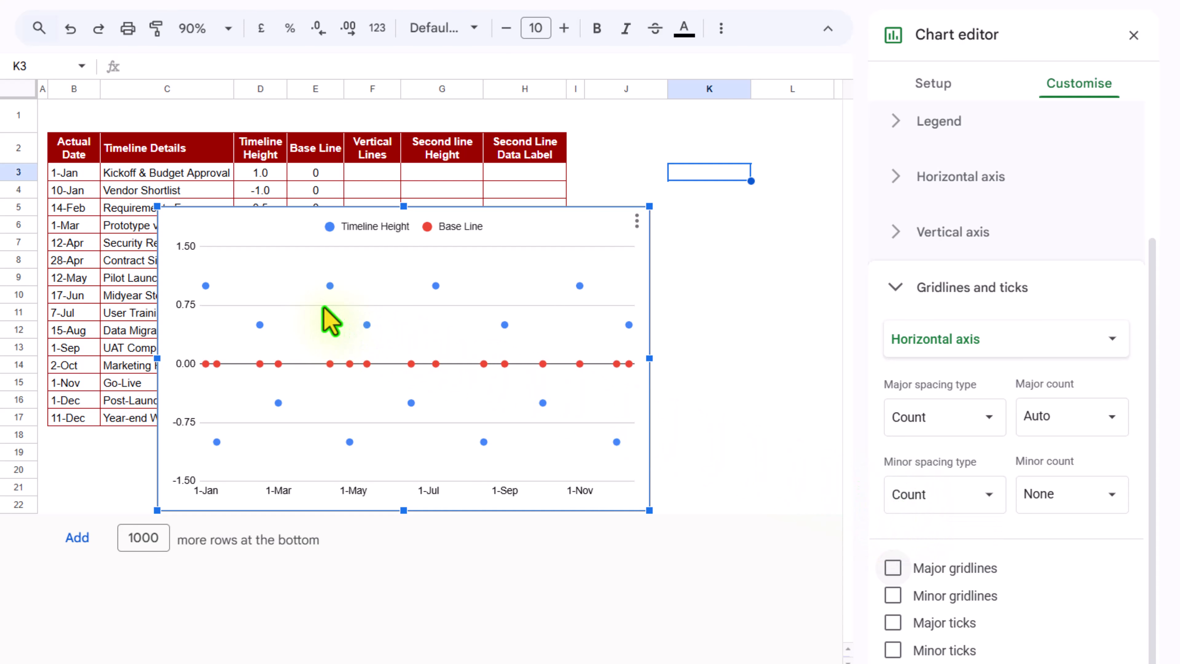
# Step: Switch the gridline settings to the vertical axis, and turn its major gridlines off and back on
pyautogui.click(1024, 337)
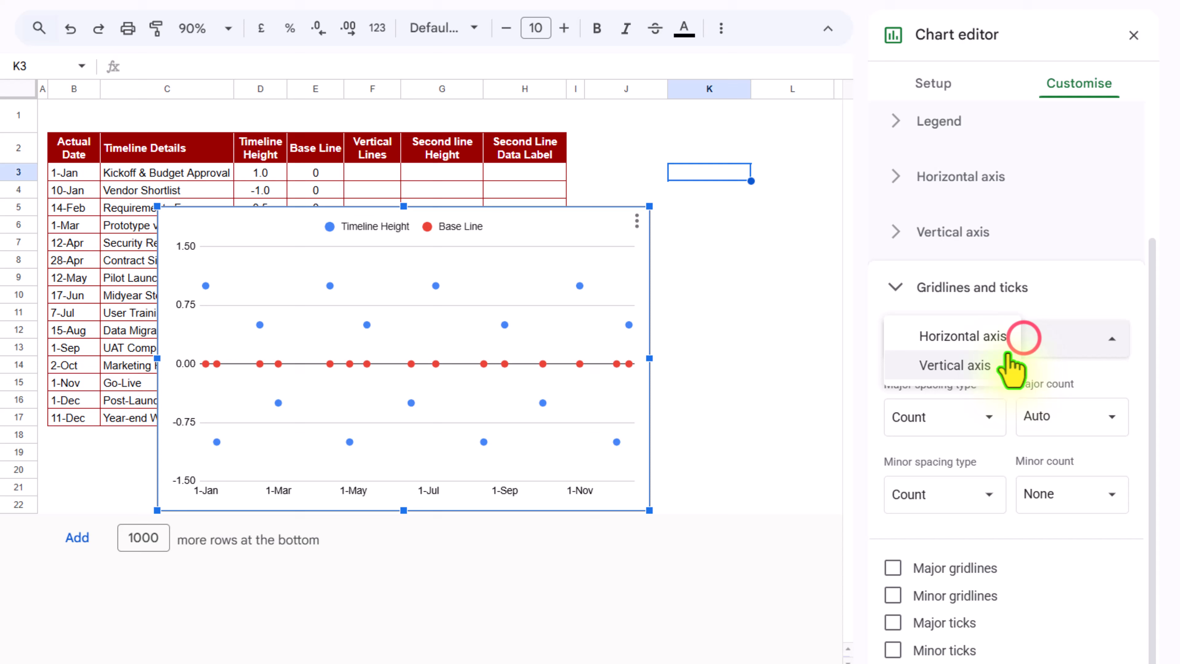
pyautogui.click(988, 366)
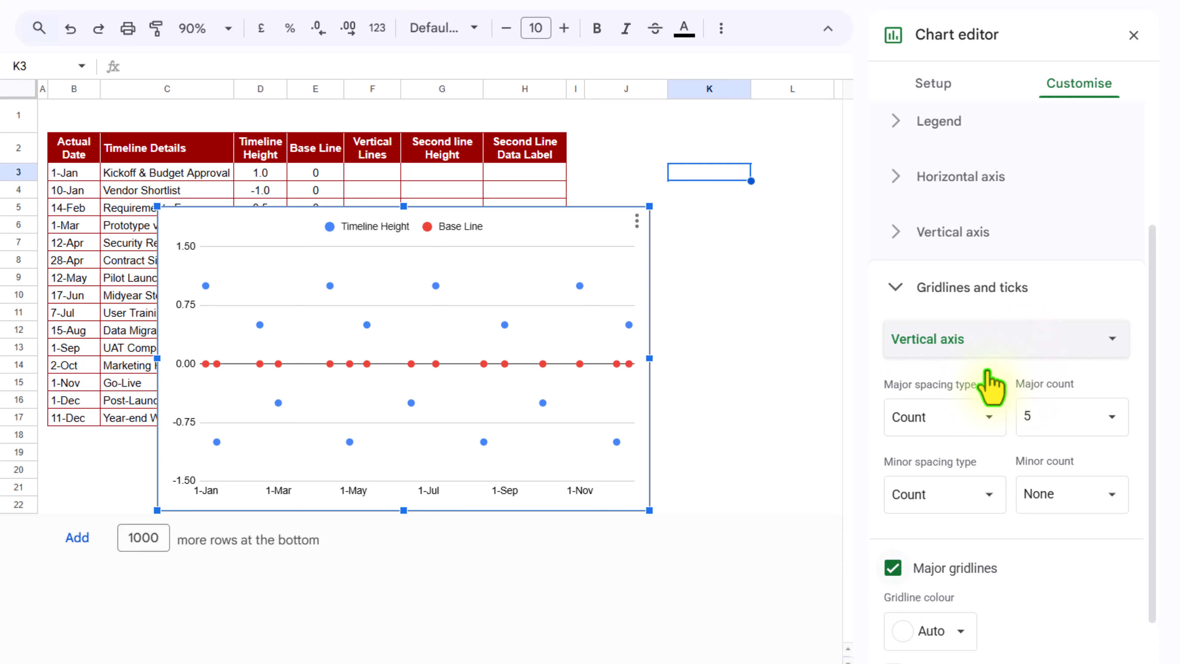
pyautogui.scroll(-2, 971, 404)
pyautogui.click(892, 490)
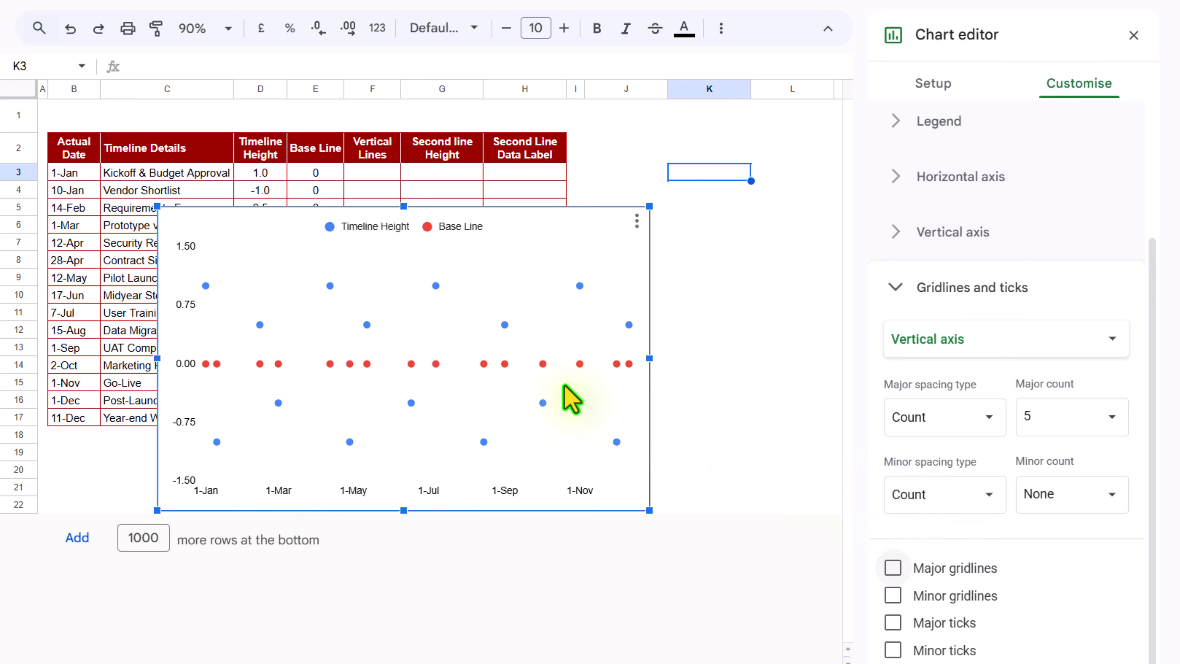
pyautogui.click(892, 568)
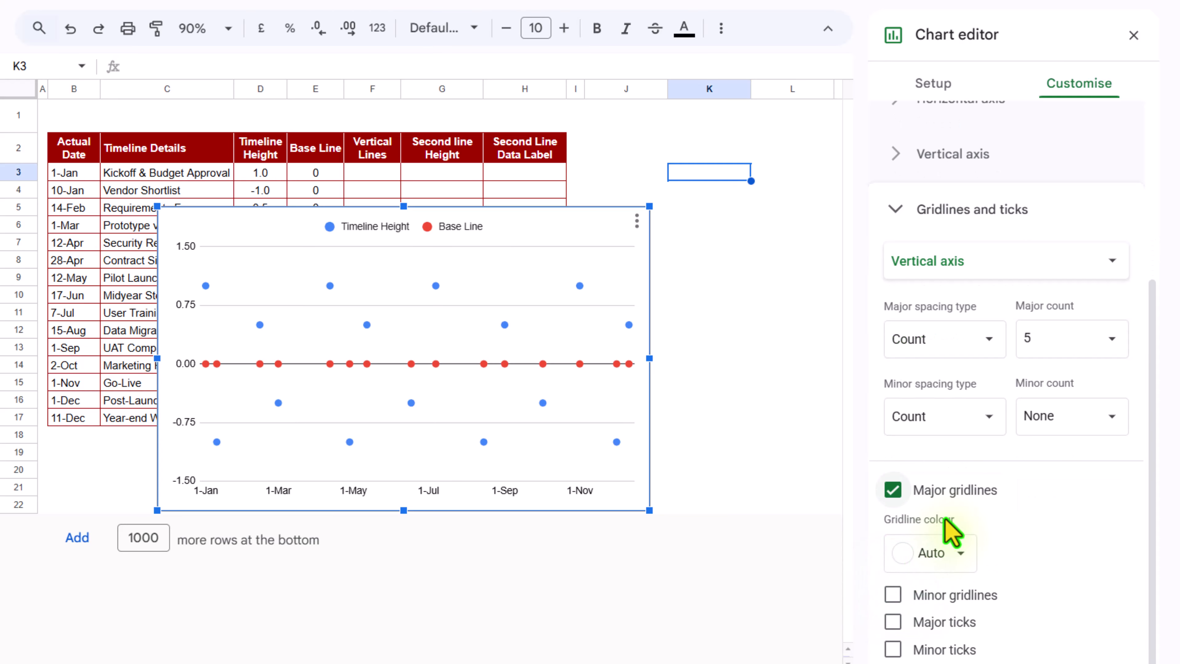
# Step: Colour the vertical axis's major gridlines white and deselect the chart
pyautogui.click(961, 554)
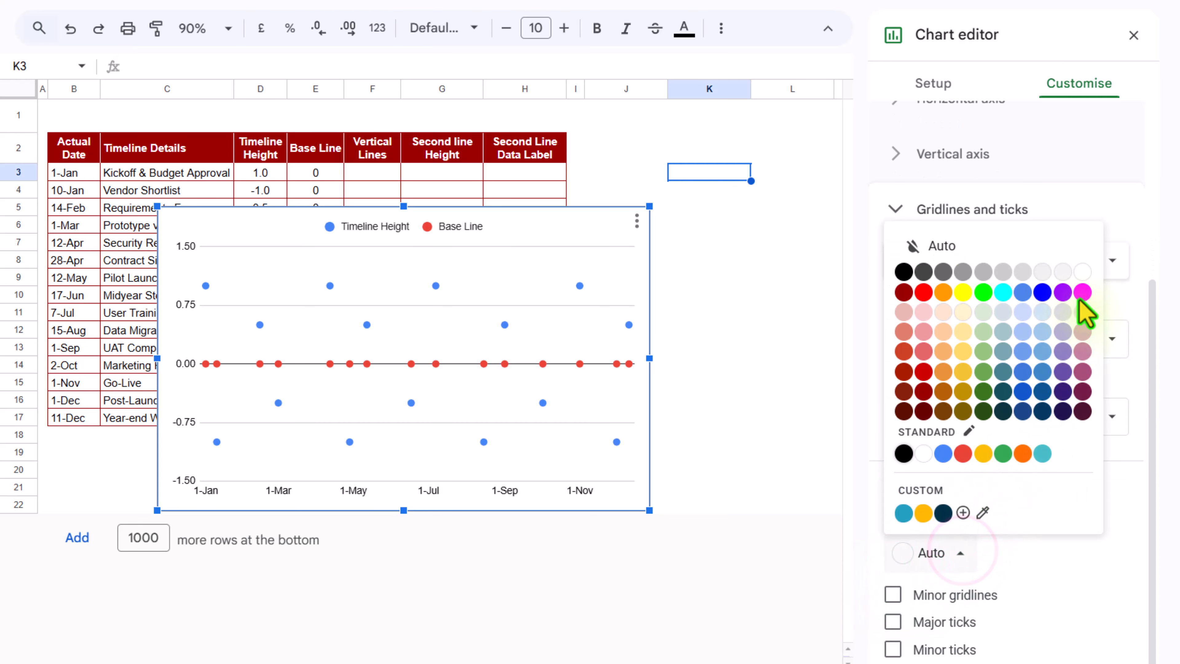
pyautogui.click(1083, 271)
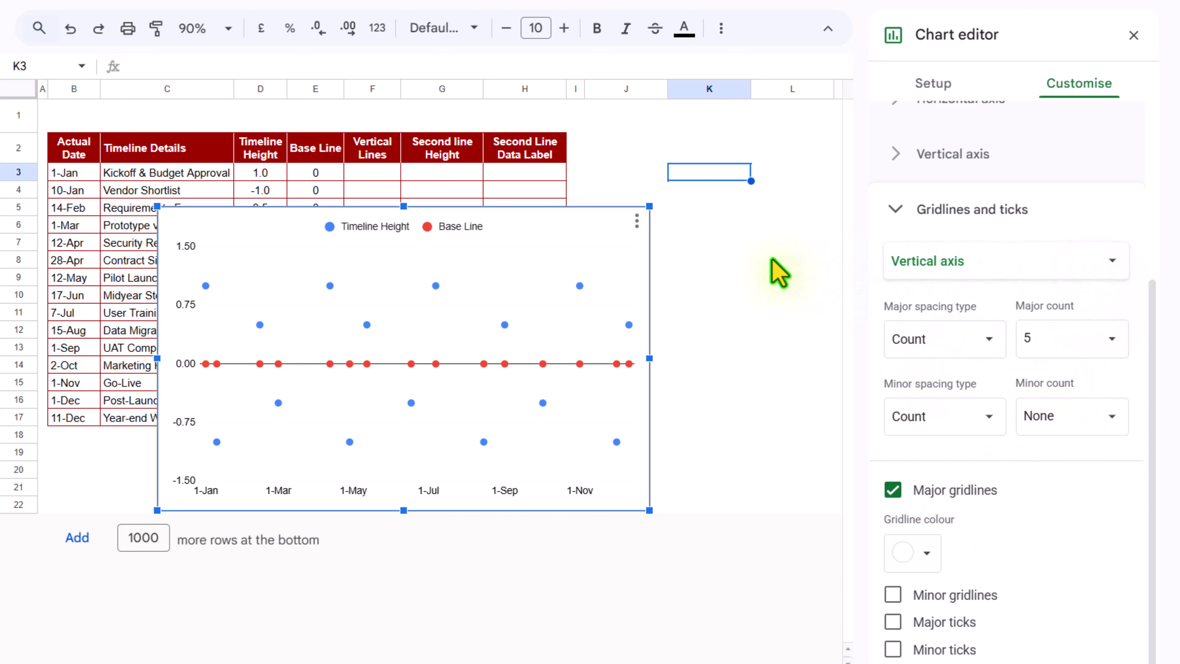
pyautogui.click(762, 260)
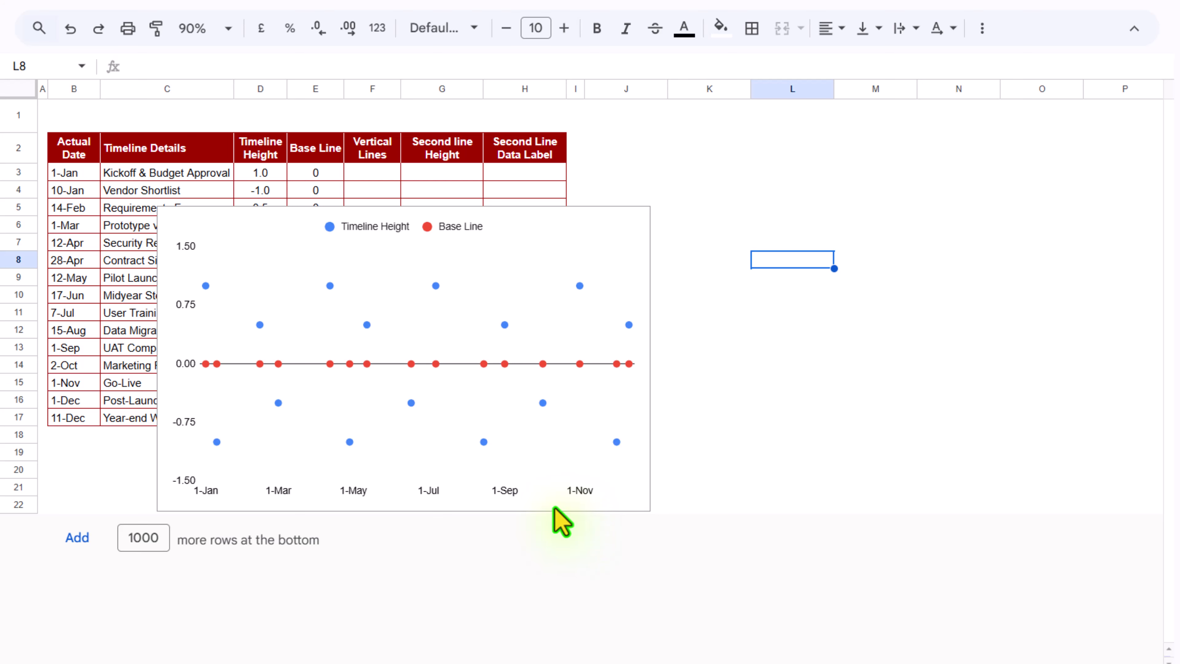
# Step: Set the vertical axis labels' text colour to white and their font size to 6
pyautogui.click(178, 312)
pyautogui.doubleClick(178, 312)
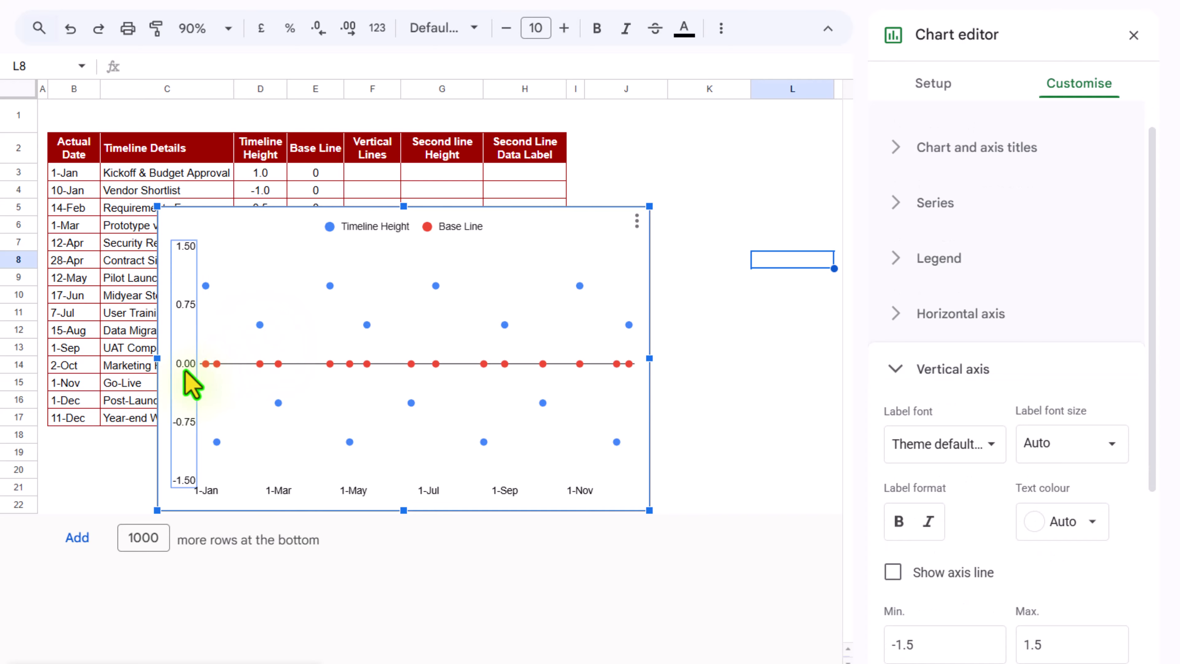
pyautogui.press('Delete')
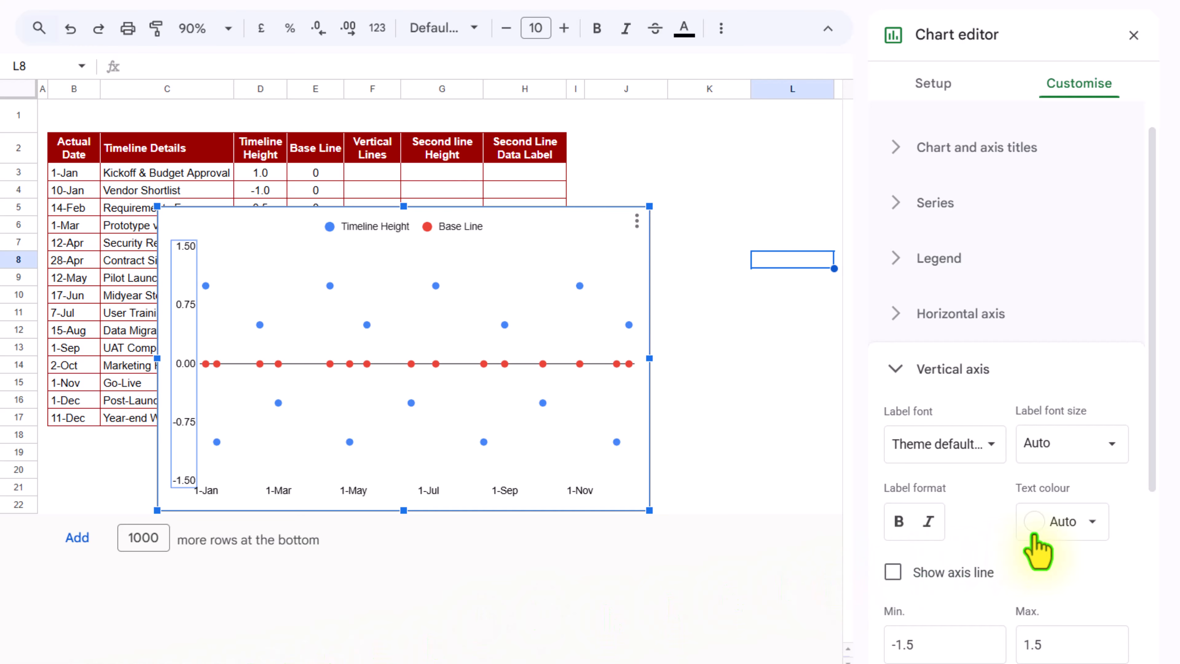
pyautogui.click(1084, 522)
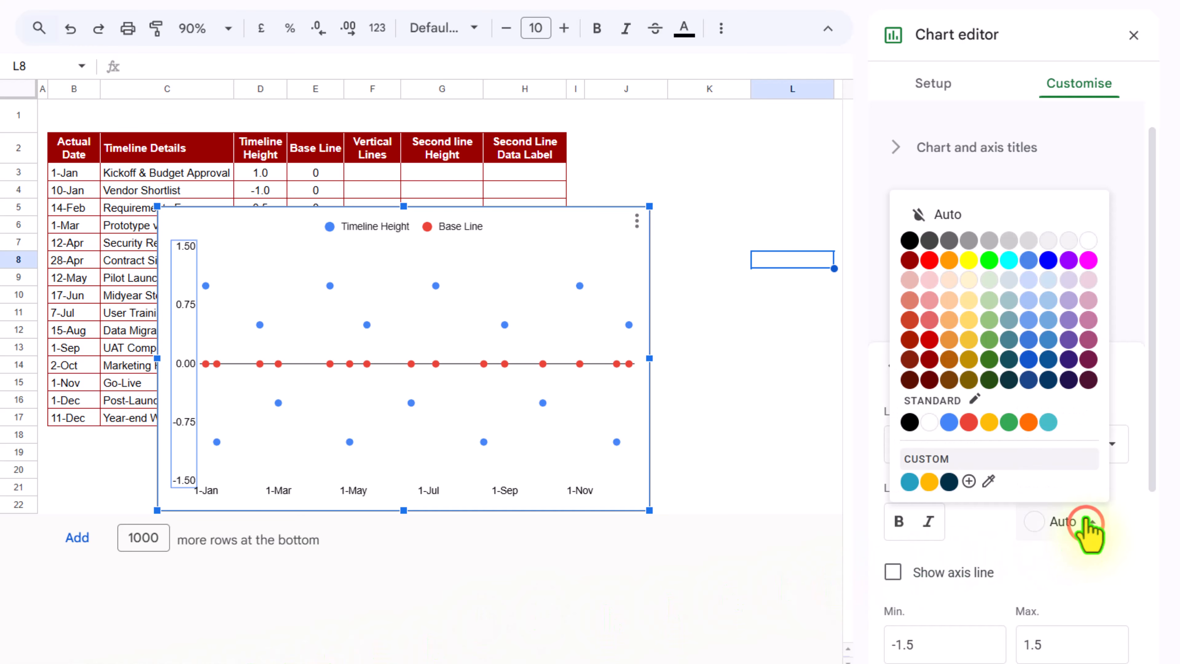
pyautogui.click(1089, 241)
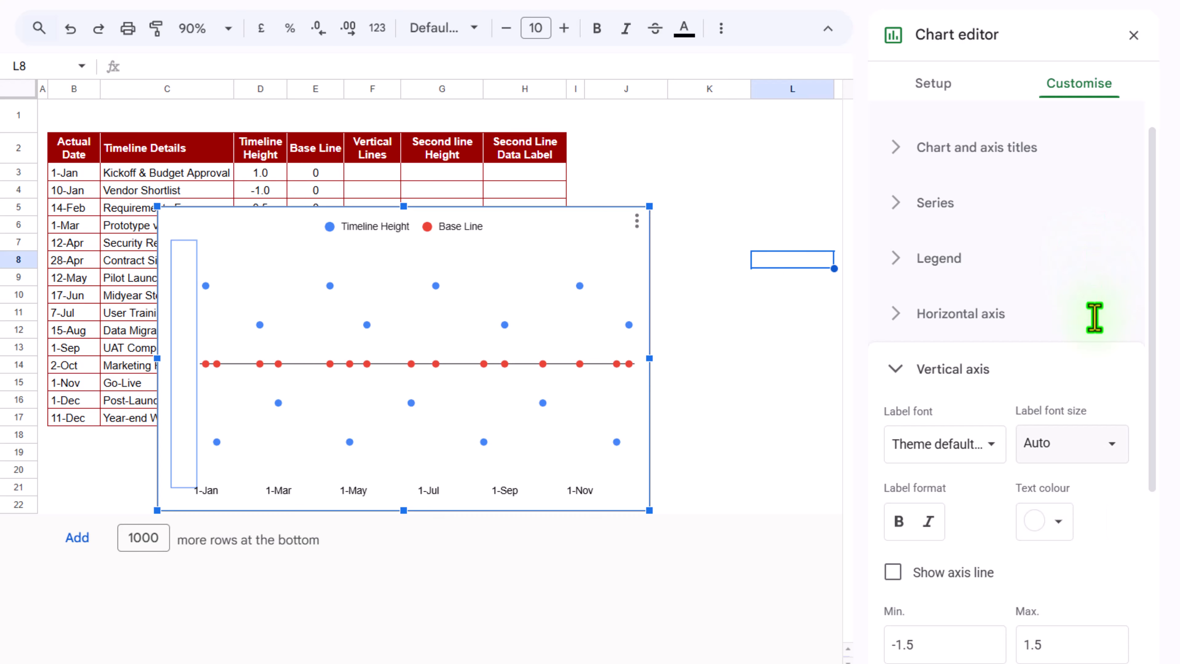
pyautogui.click(1106, 444)
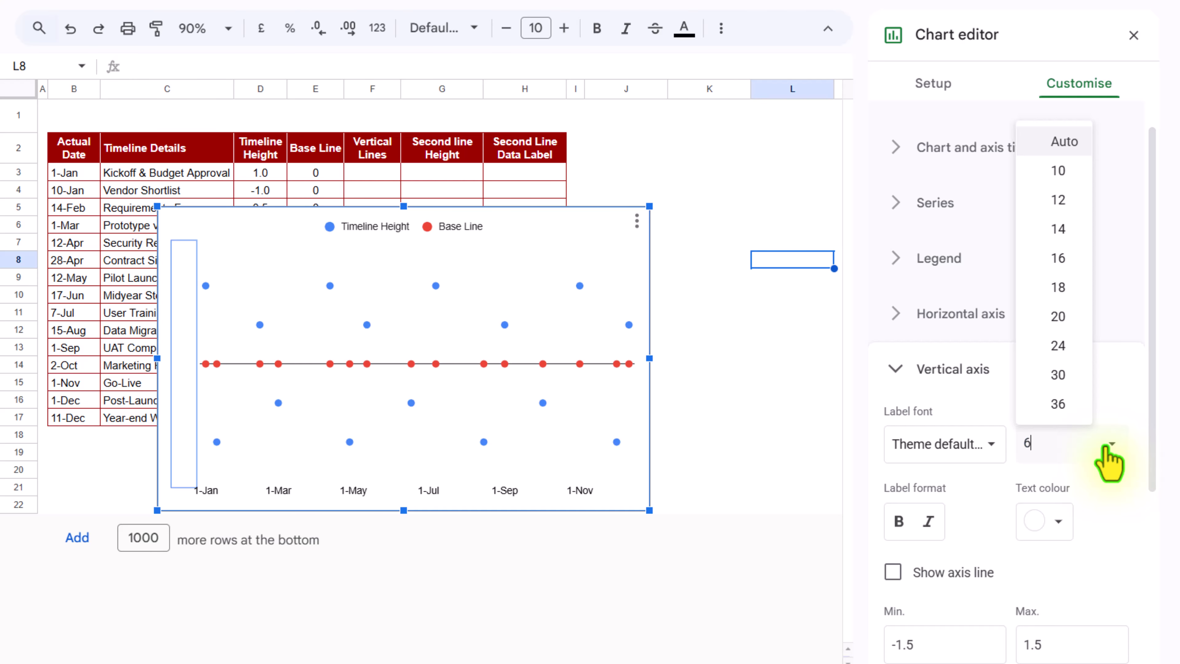
pyautogui.press('Return')
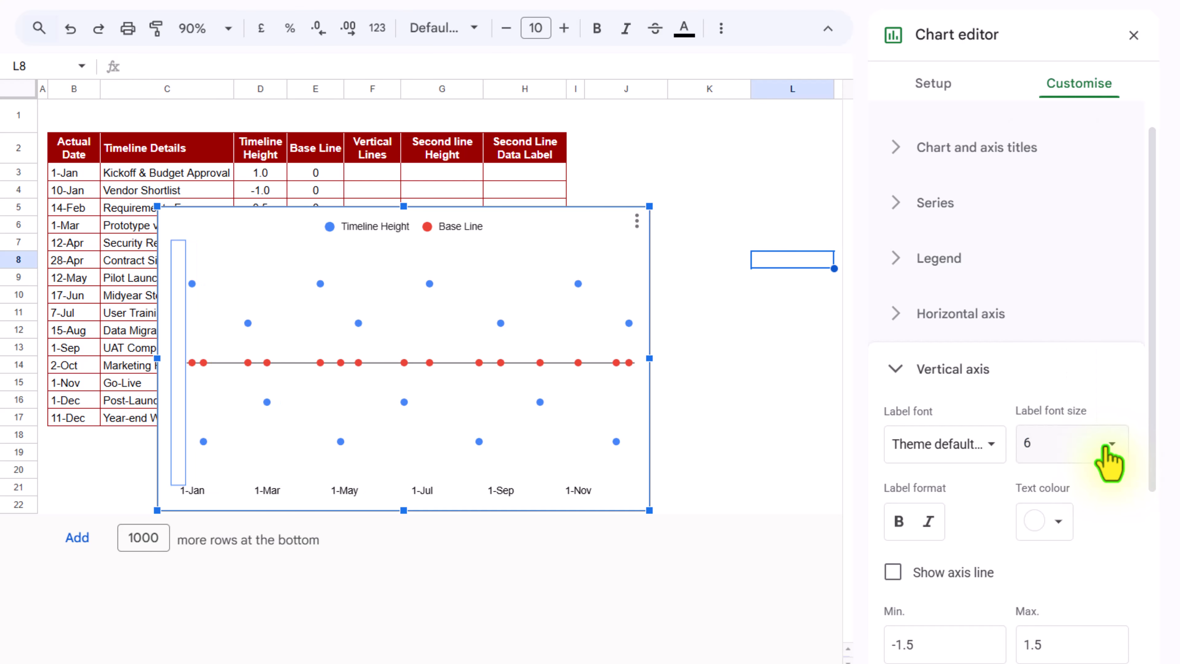
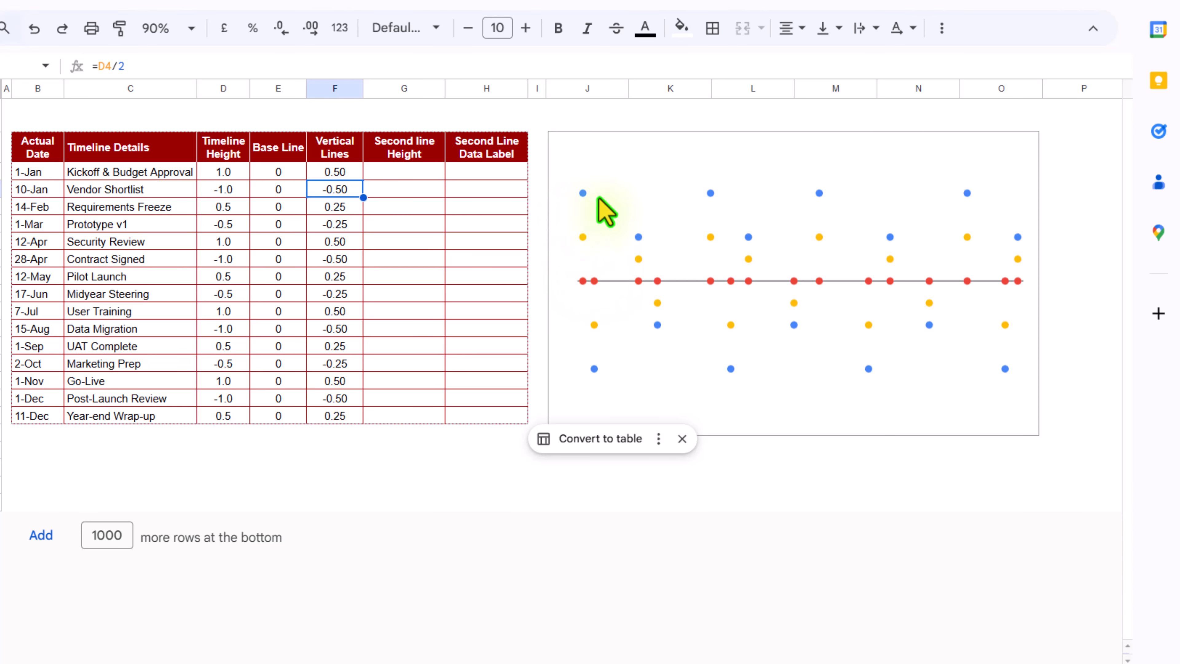
# Step: Reopen the chart for editing and add percentage error bars with a value of 100 to the Vertical Lines series
pyautogui.click(1029, 142)
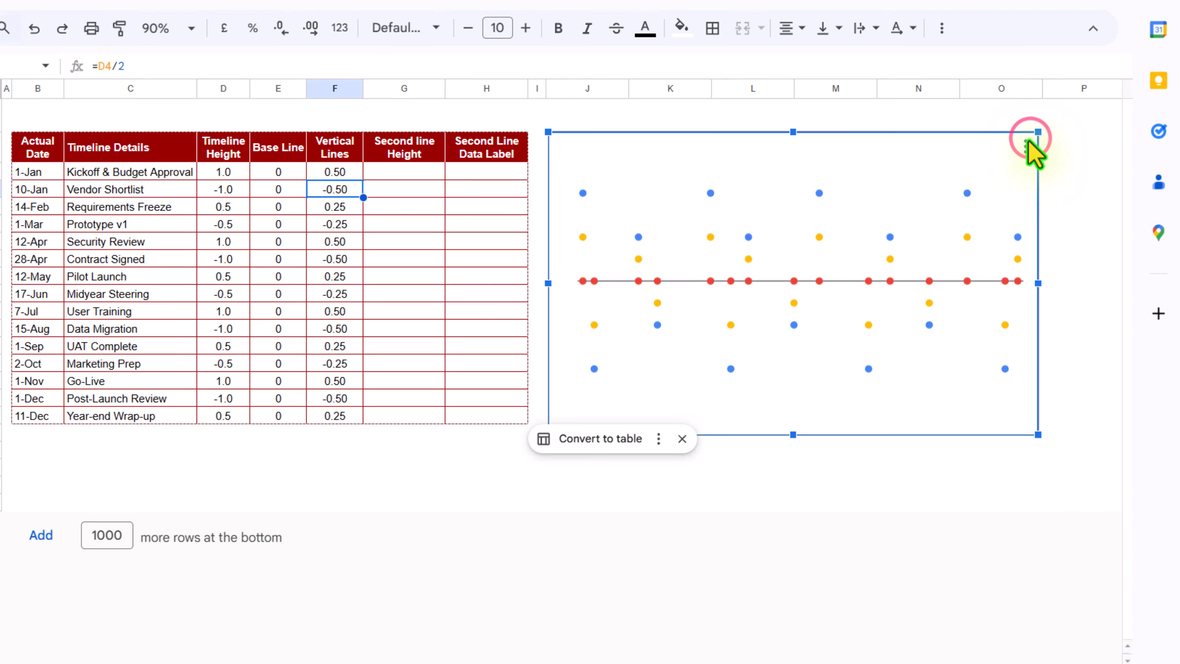
pyautogui.click(1025, 142)
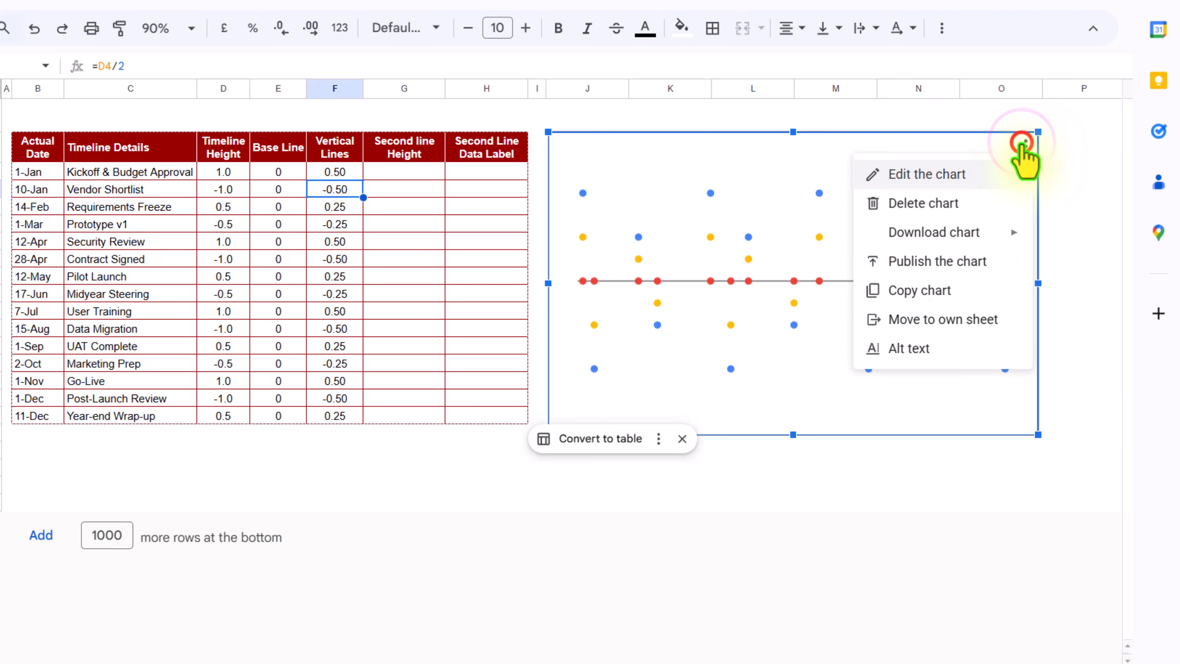
pyautogui.click(991, 173)
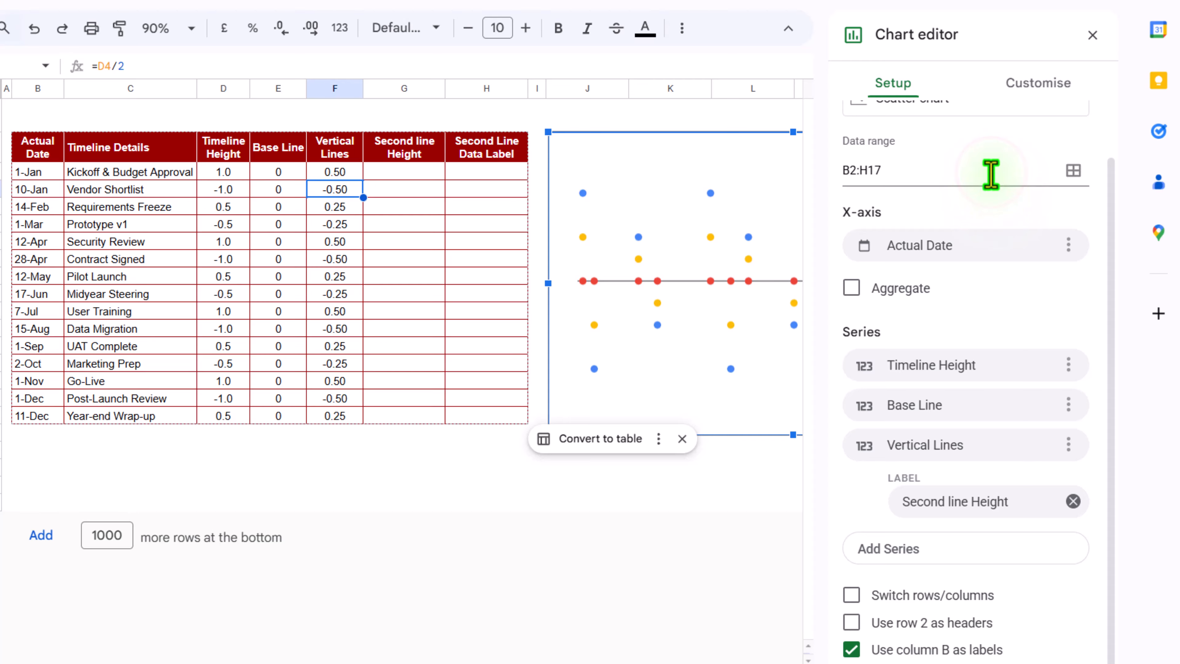
pyautogui.click(1036, 85)
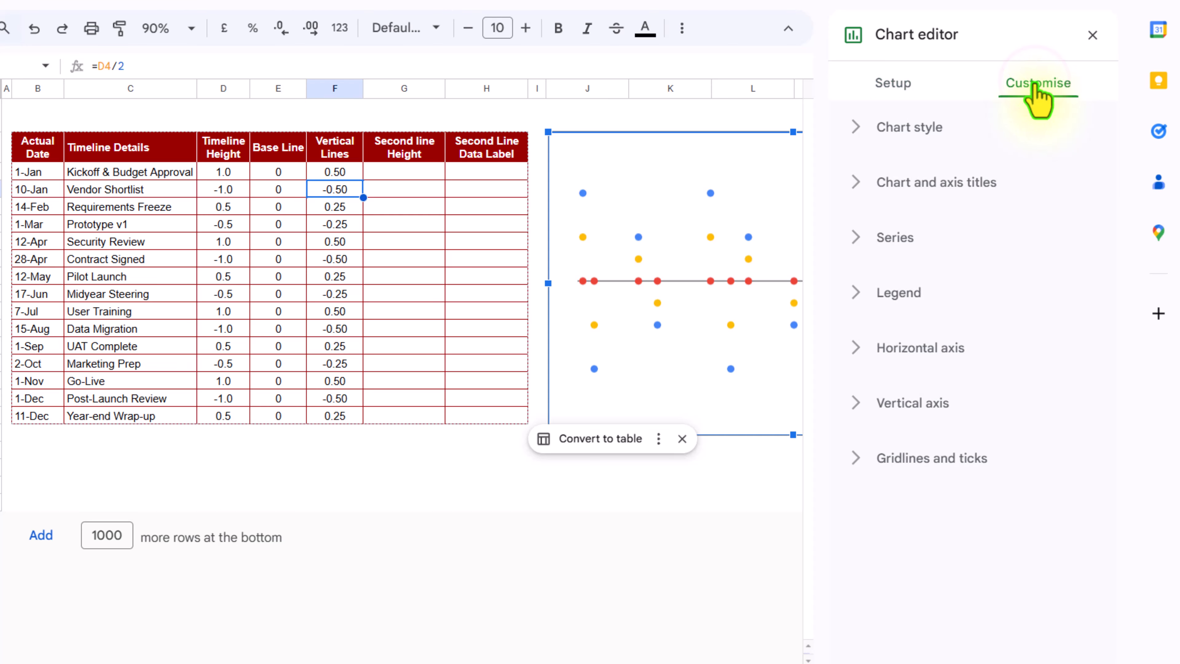
pyautogui.click(896, 239)
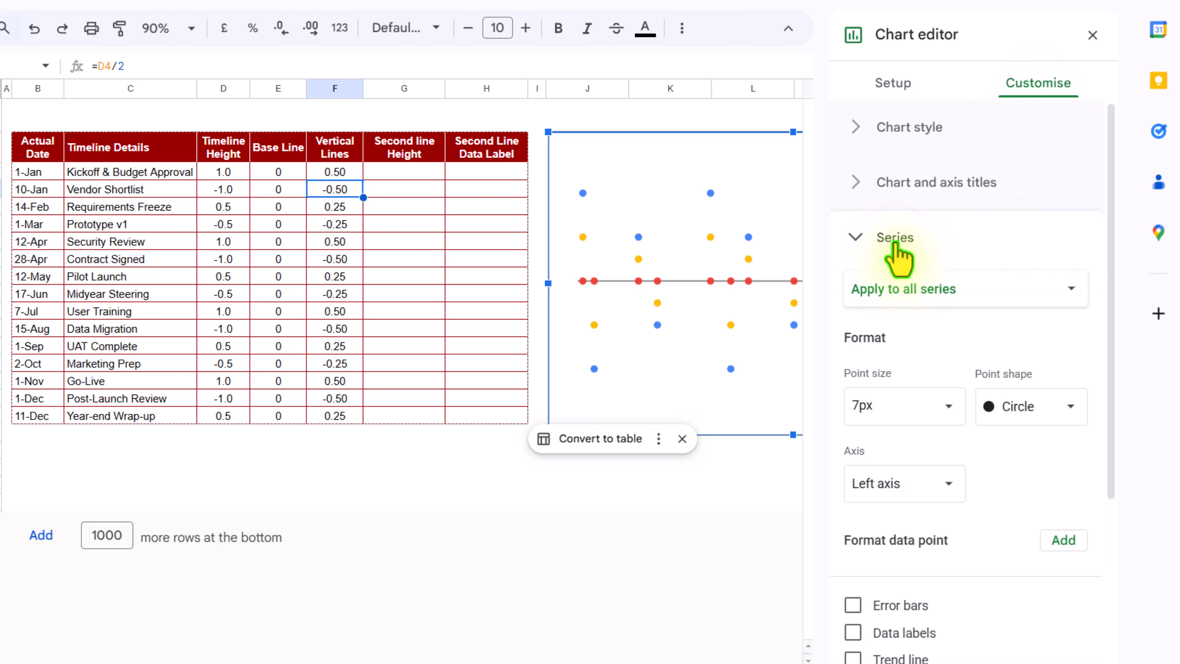
pyautogui.click(918, 287)
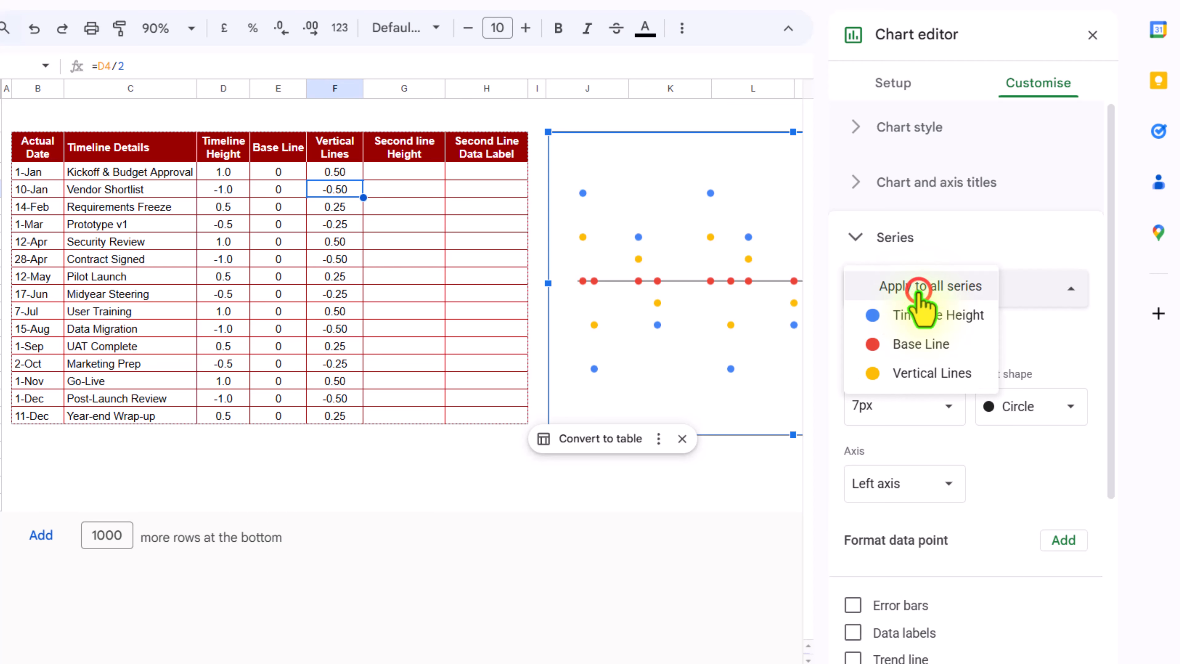
pyautogui.click(934, 374)
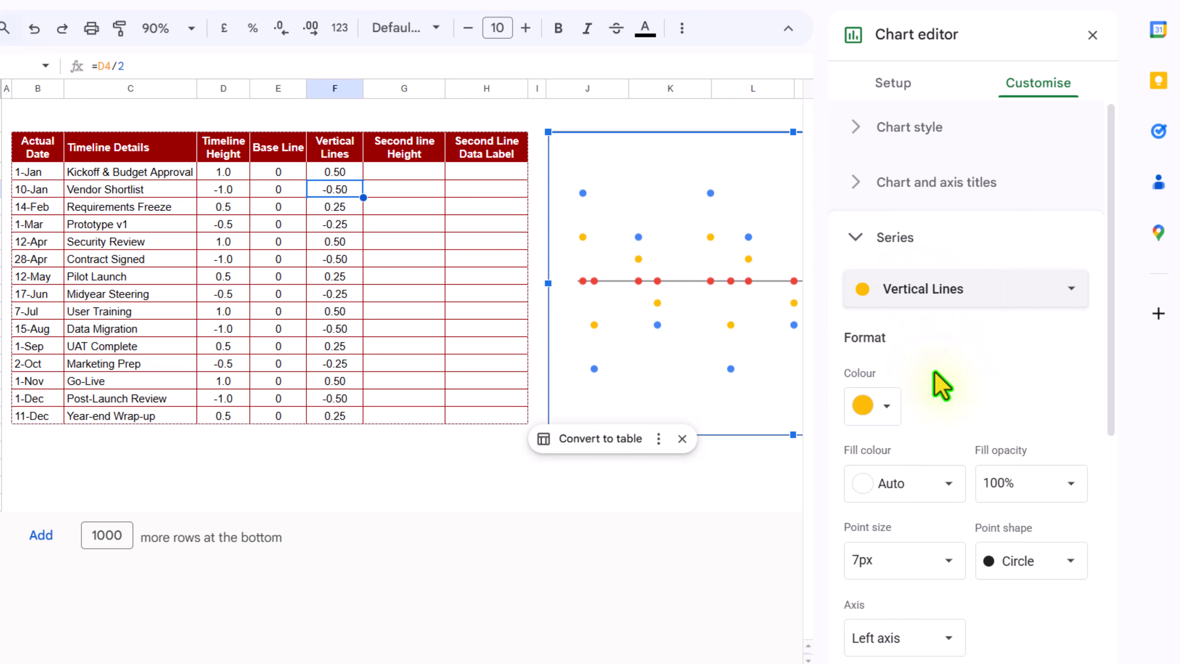
pyautogui.scroll(-5, 941, 386)
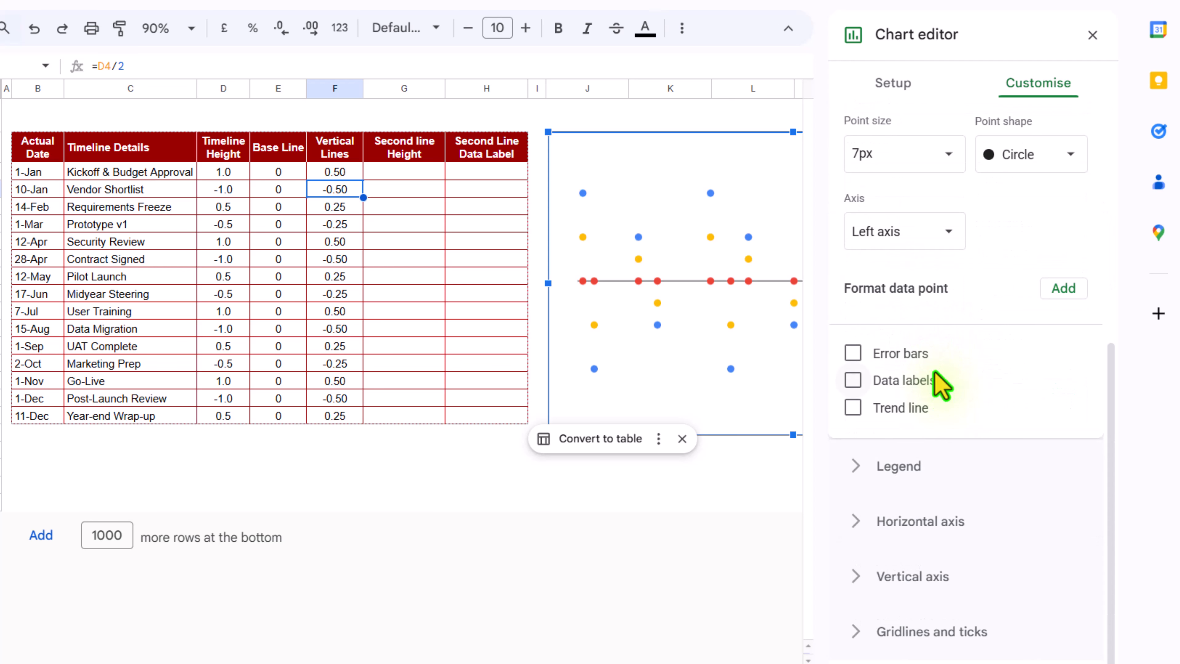
pyautogui.click(855, 354)
pyautogui.click(1023, 418)
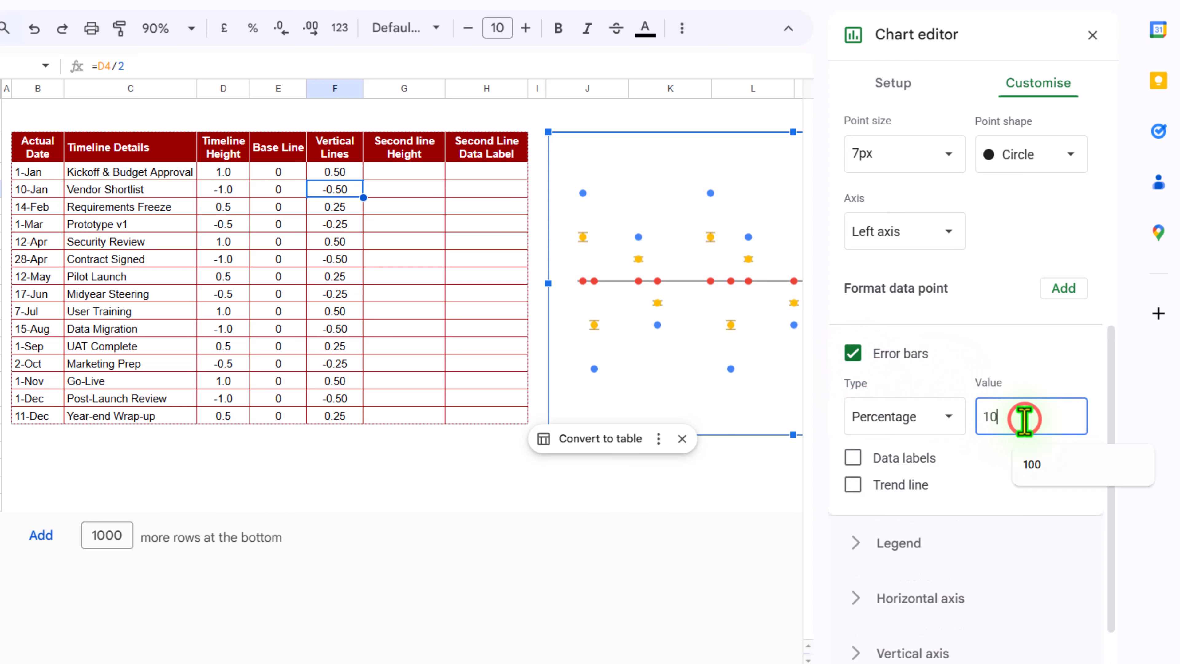
pyautogui.press('Return')
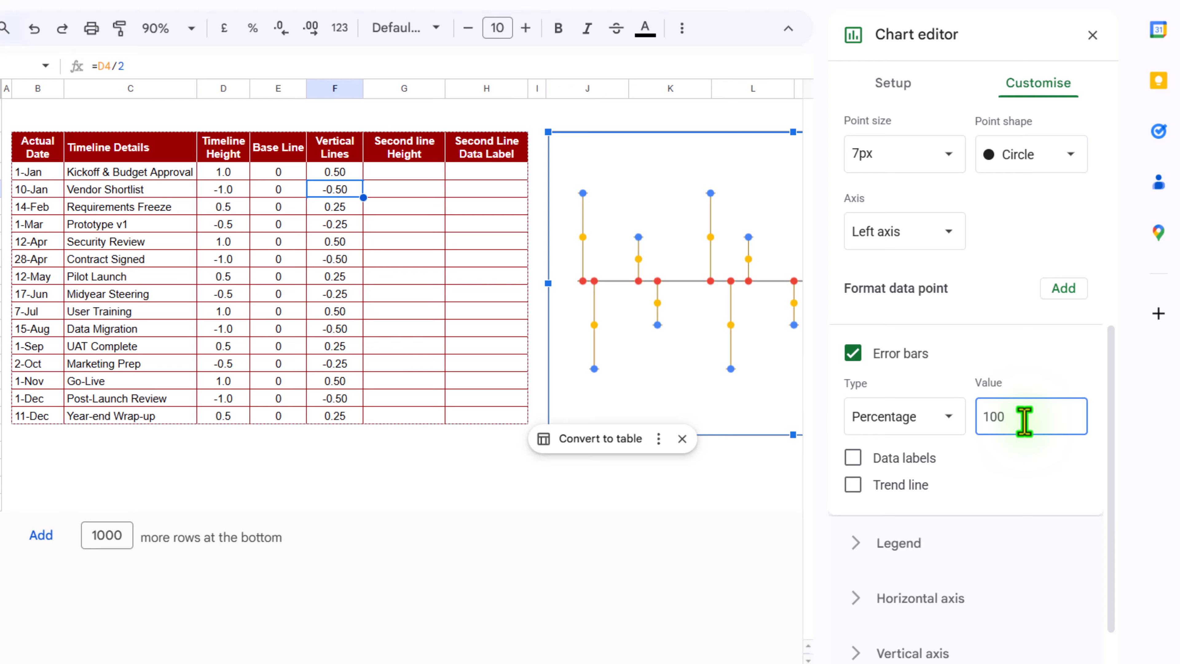
# Step: Set the Vertical Lines series' point size to None and its fill colour to dark red
pyautogui.scroll(3, 891, 303)
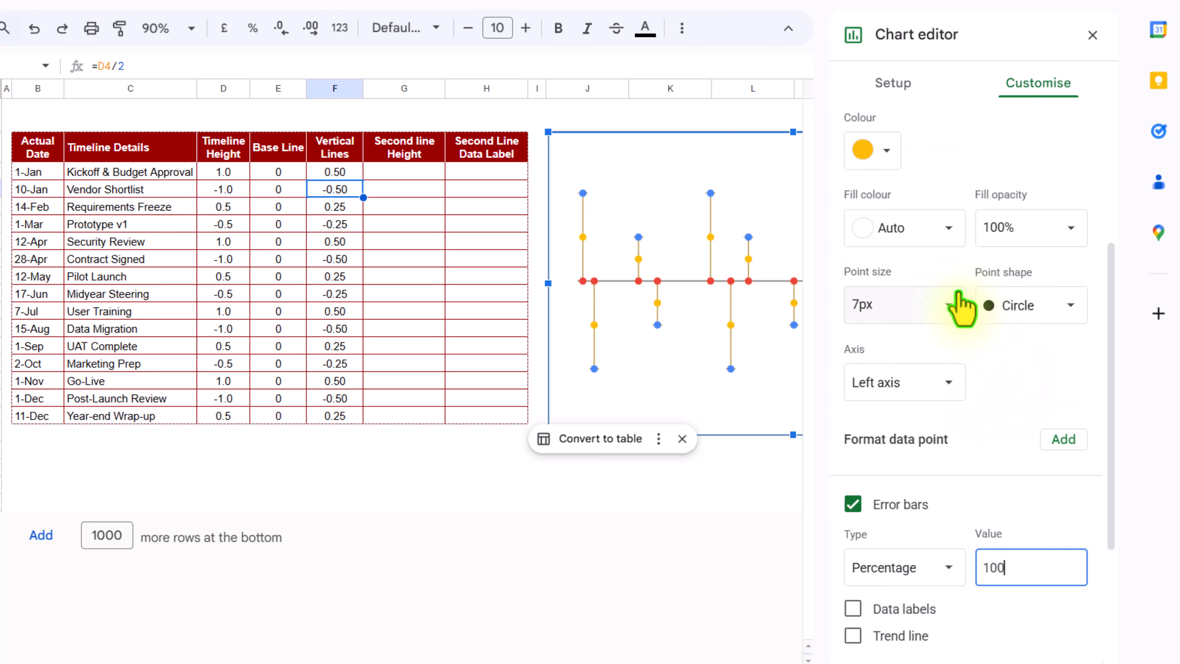
pyautogui.click(949, 301)
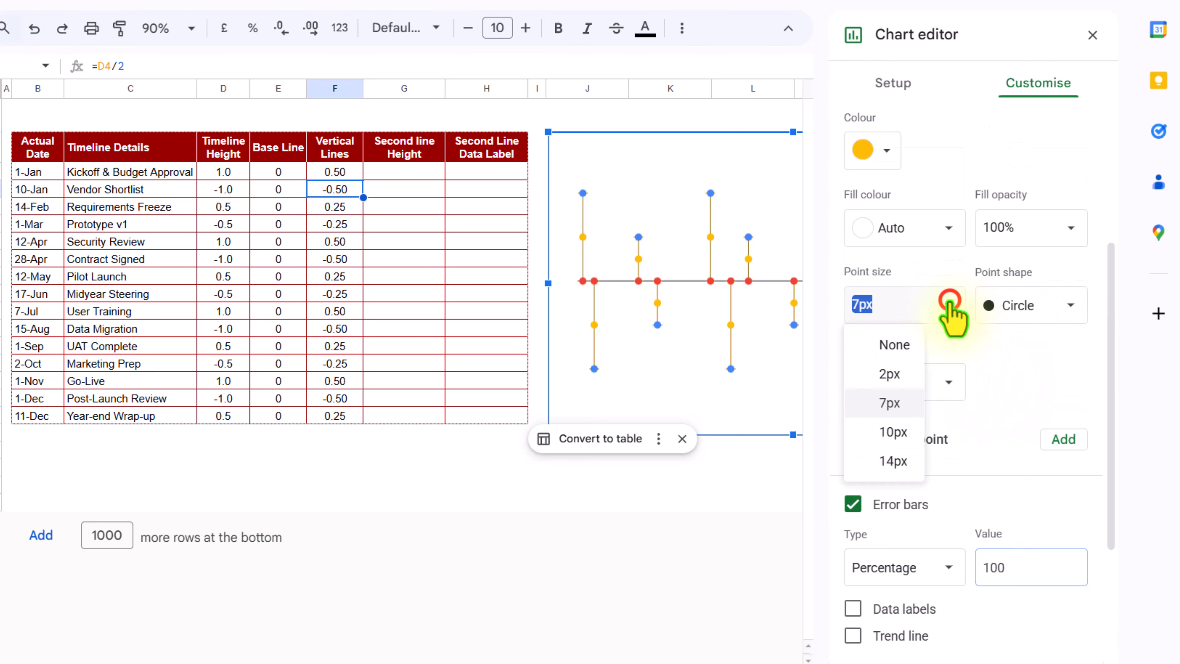
pyautogui.click(892, 347)
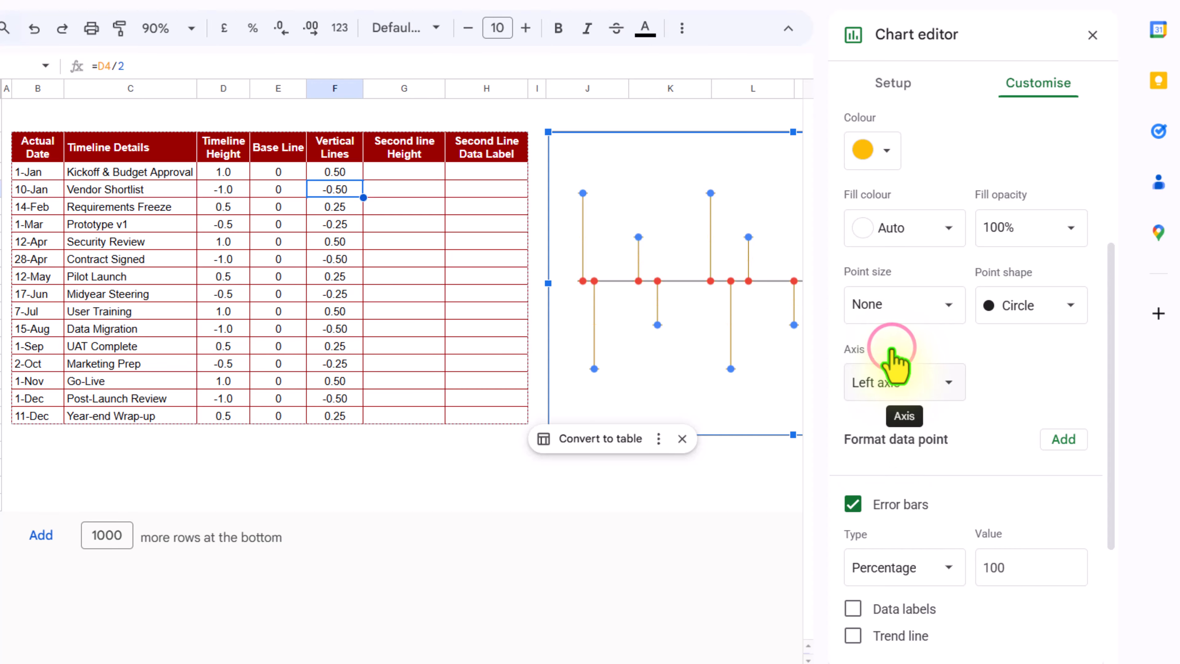
pyautogui.click(946, 228)
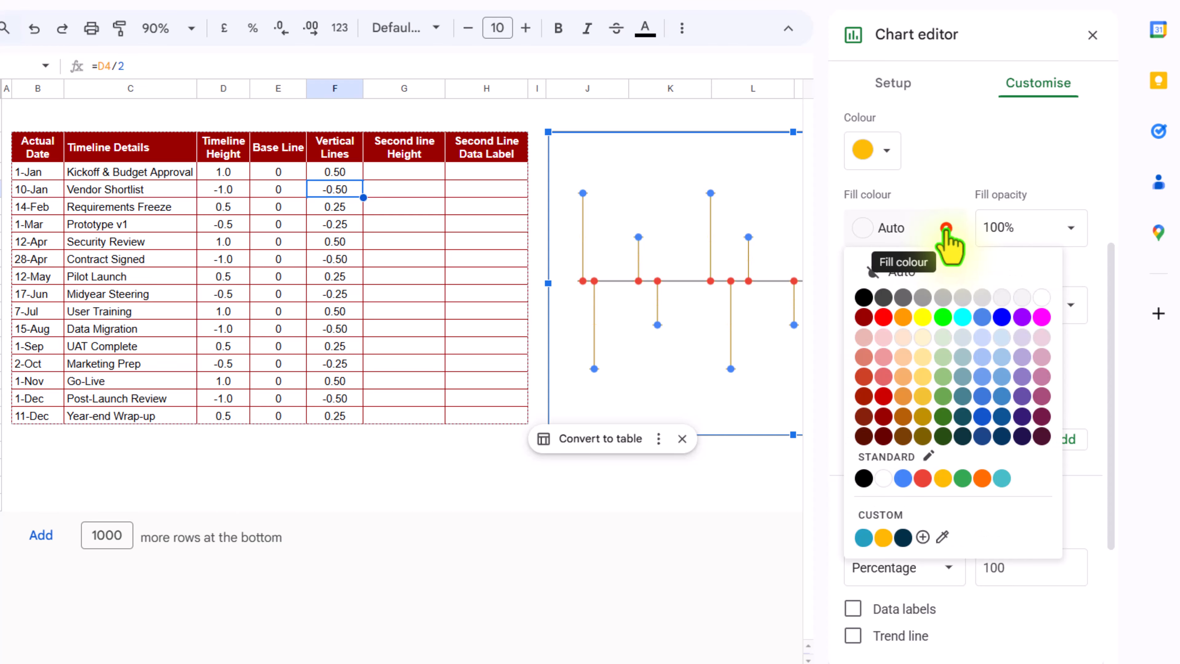
pyautogui.click(883, 416)
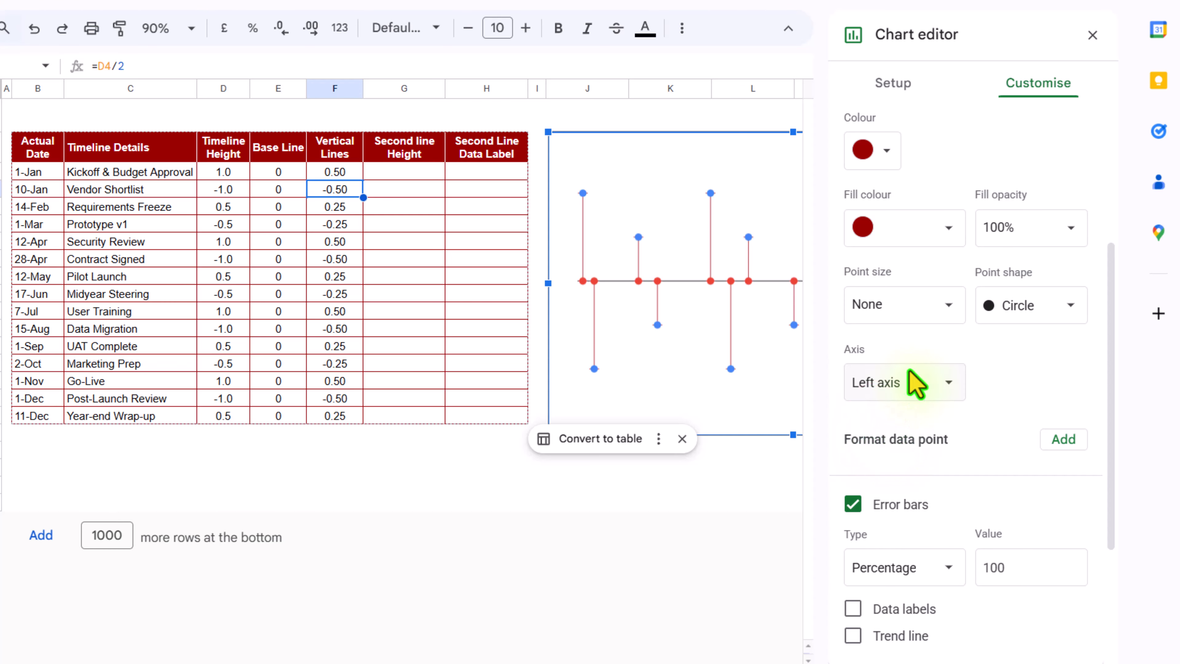
# Step: Colour the Timeline Height series dark red and set its point size to 10px
pyautogui.scroll(5, 913, 382)
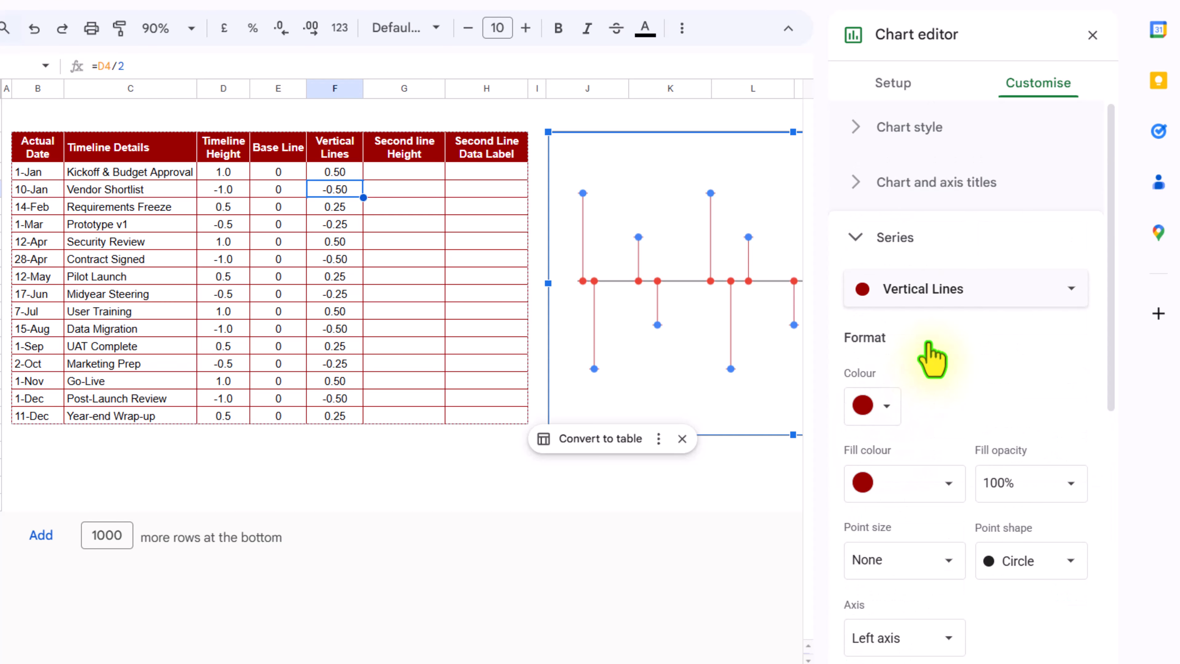
pyautogui.click(965, 286)
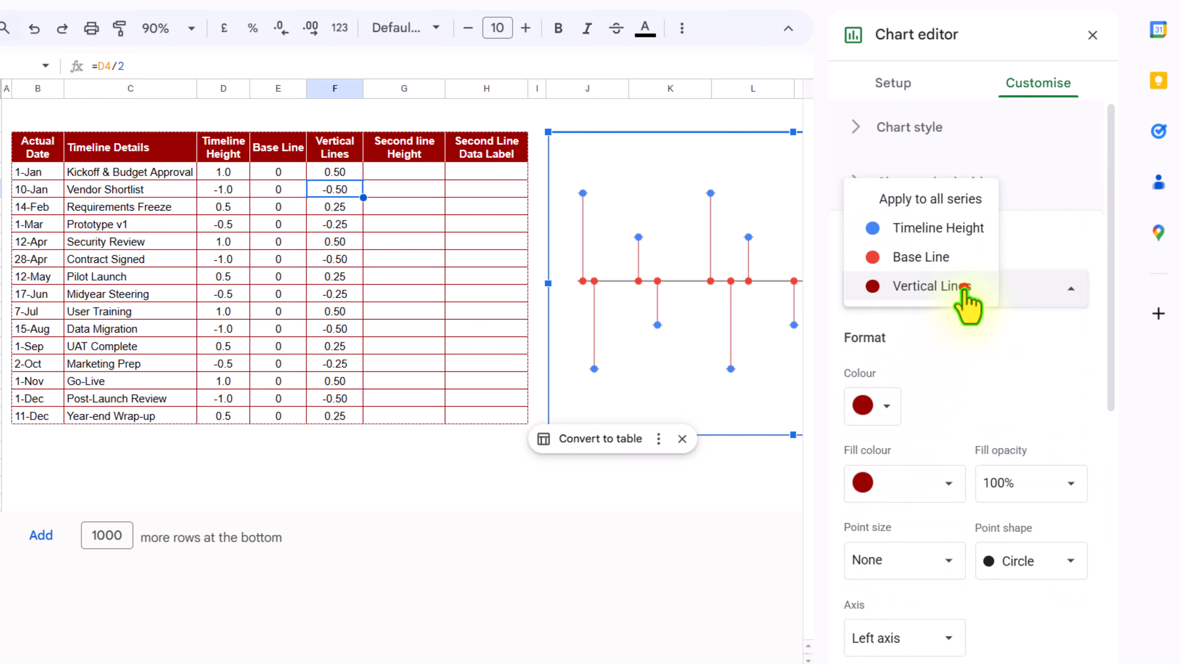
pyautogui.click(955, 228)
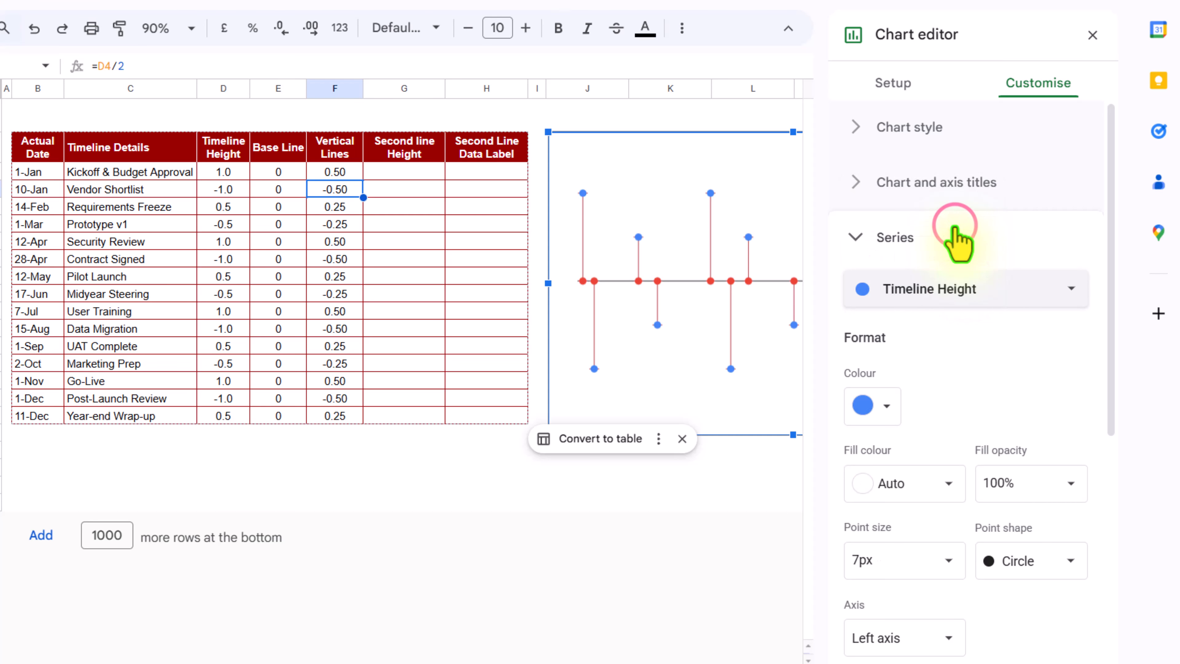
pyautogui.click(888, 408)
pyautogui.click(881, 247)
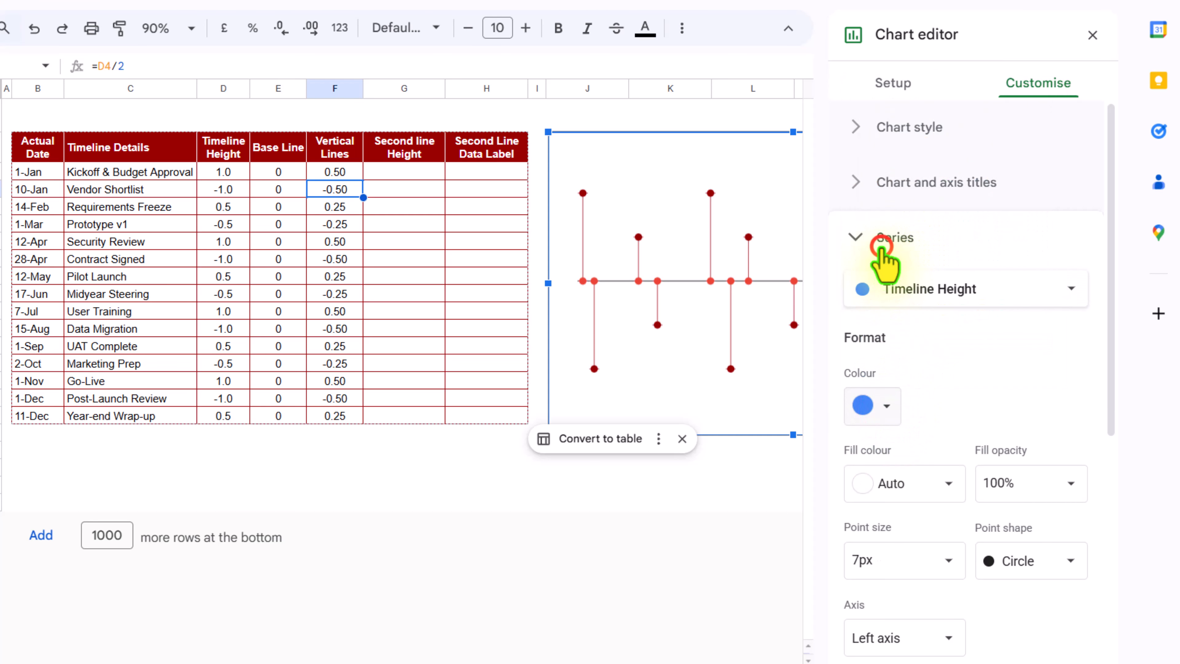
pyautogui.click(953, 560)
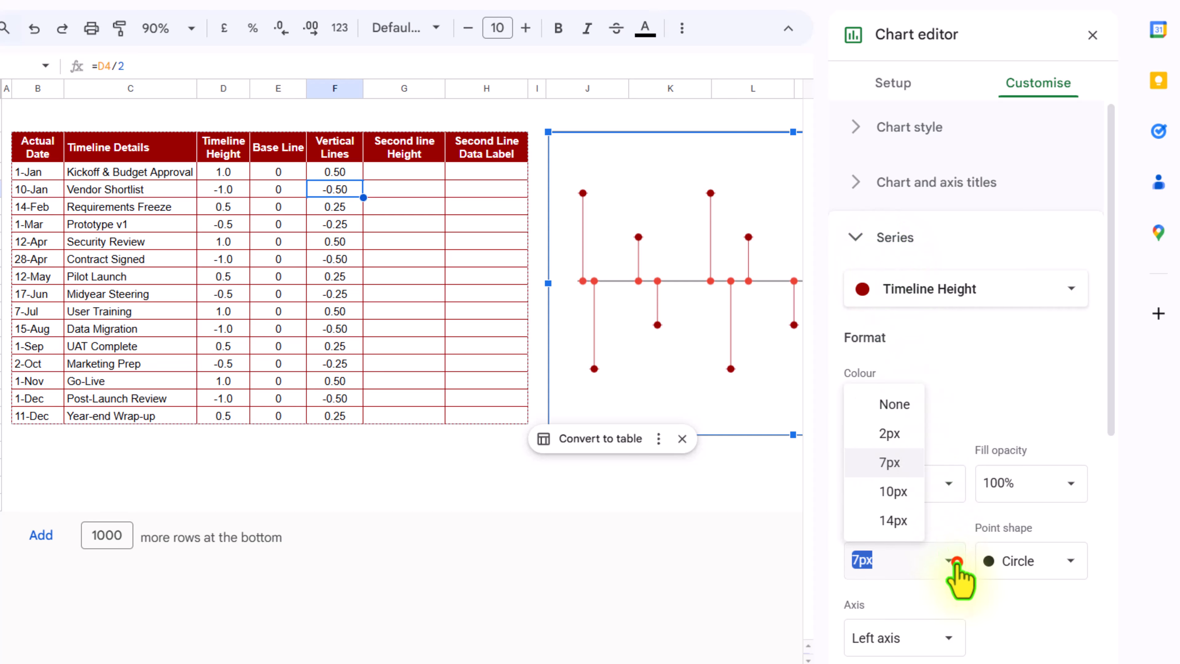
pyautogui.click(892, 492)
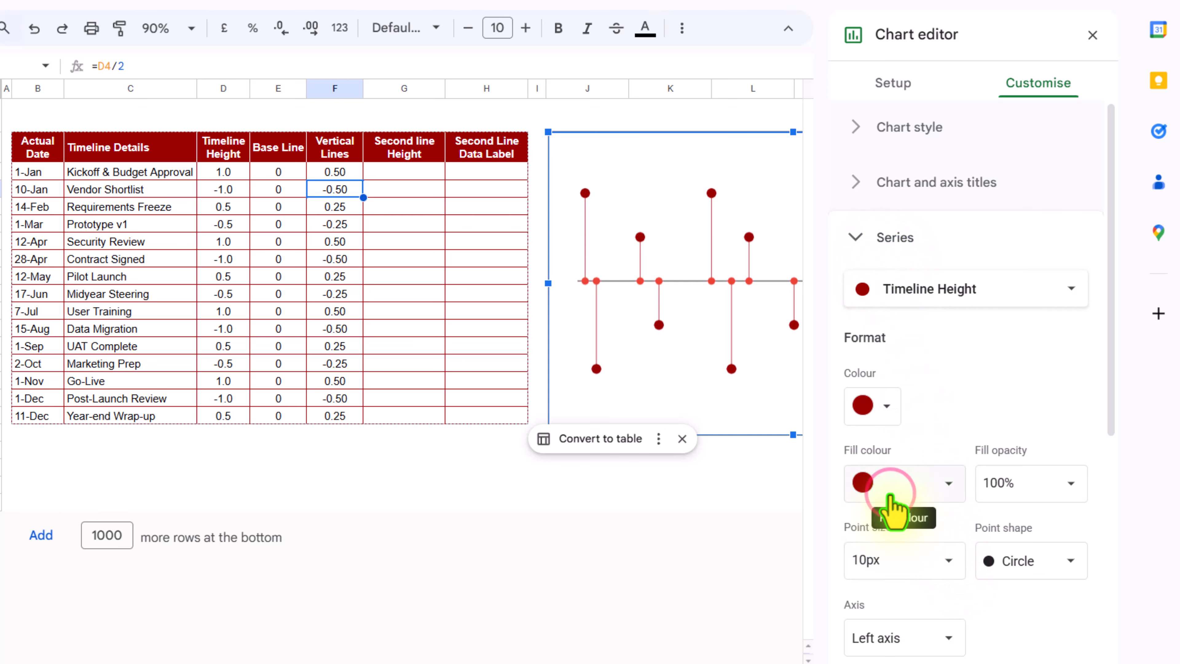
# Step: Set the Base Line series' fill colour to black and its point shape to Diamond, and close the chart editor
pyautogui.click(955, 288)
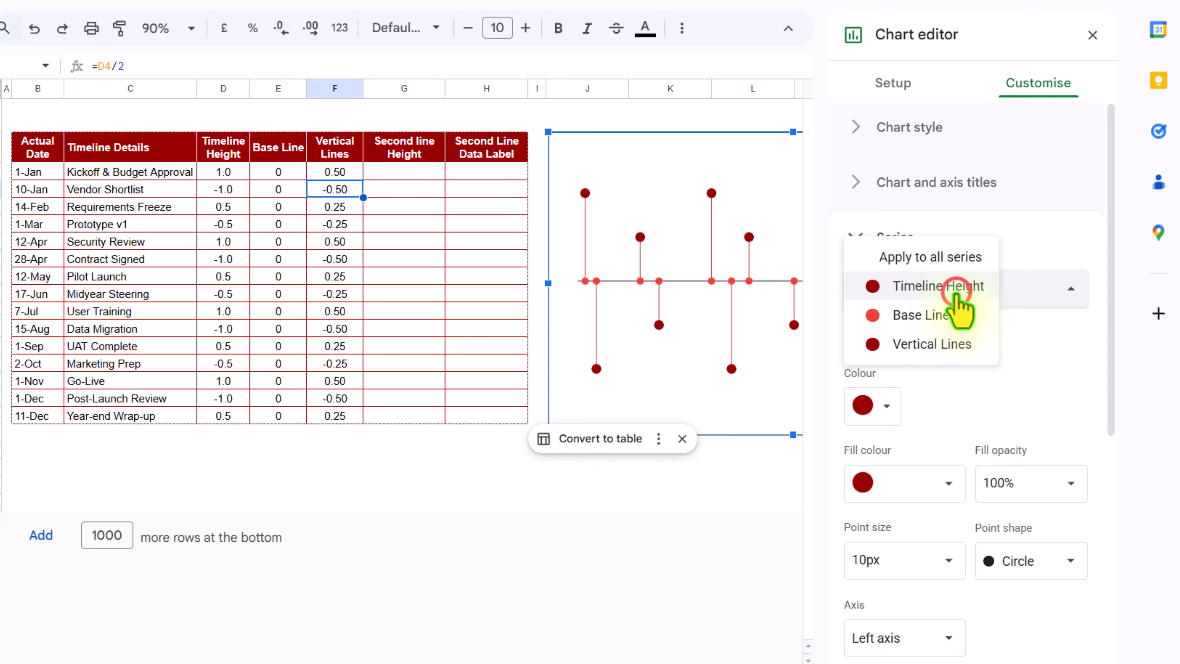
pyautogui.click(948, 316)
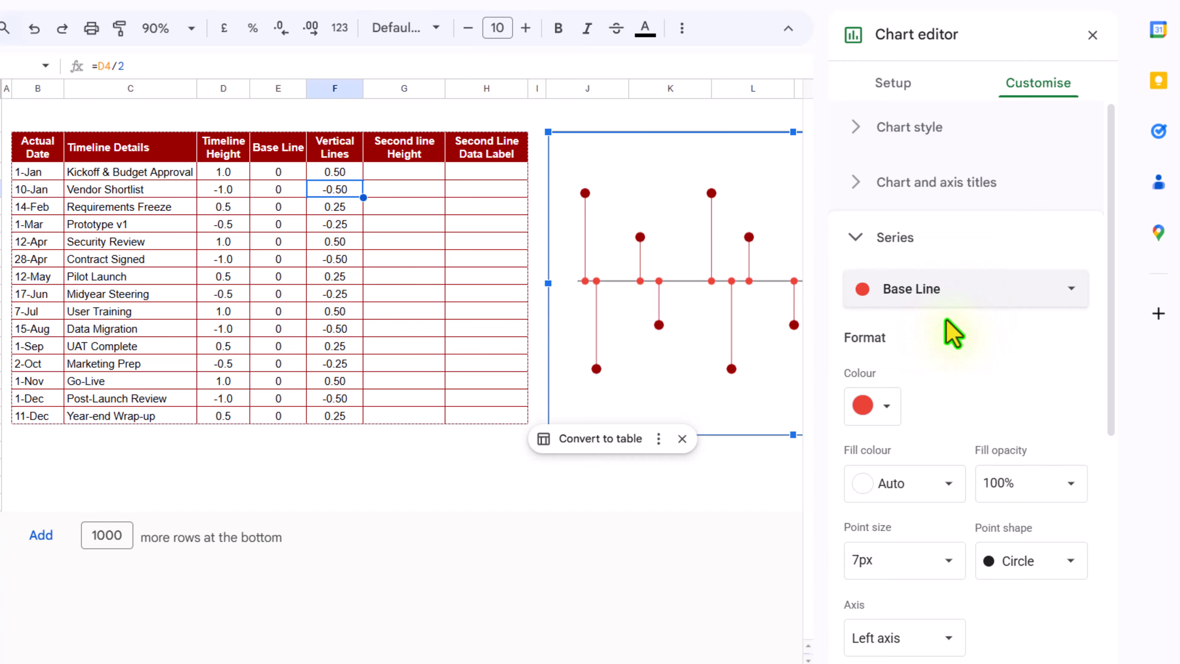
pyautogui.click(926, 492)
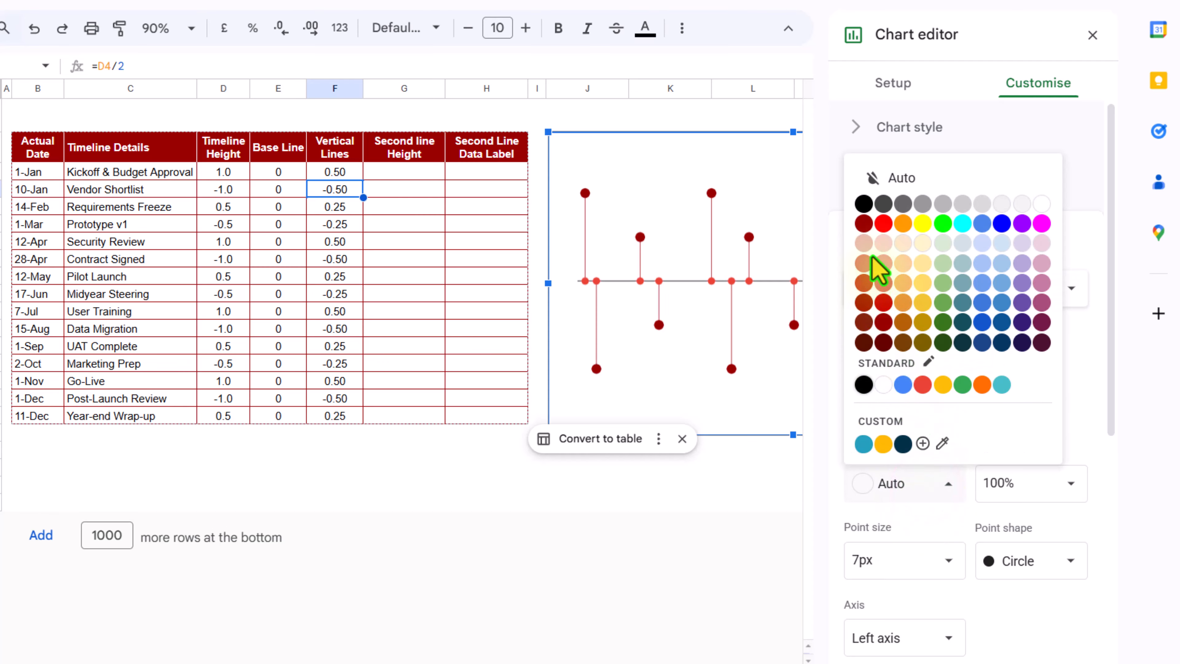
pyautogui.click(863, 205)
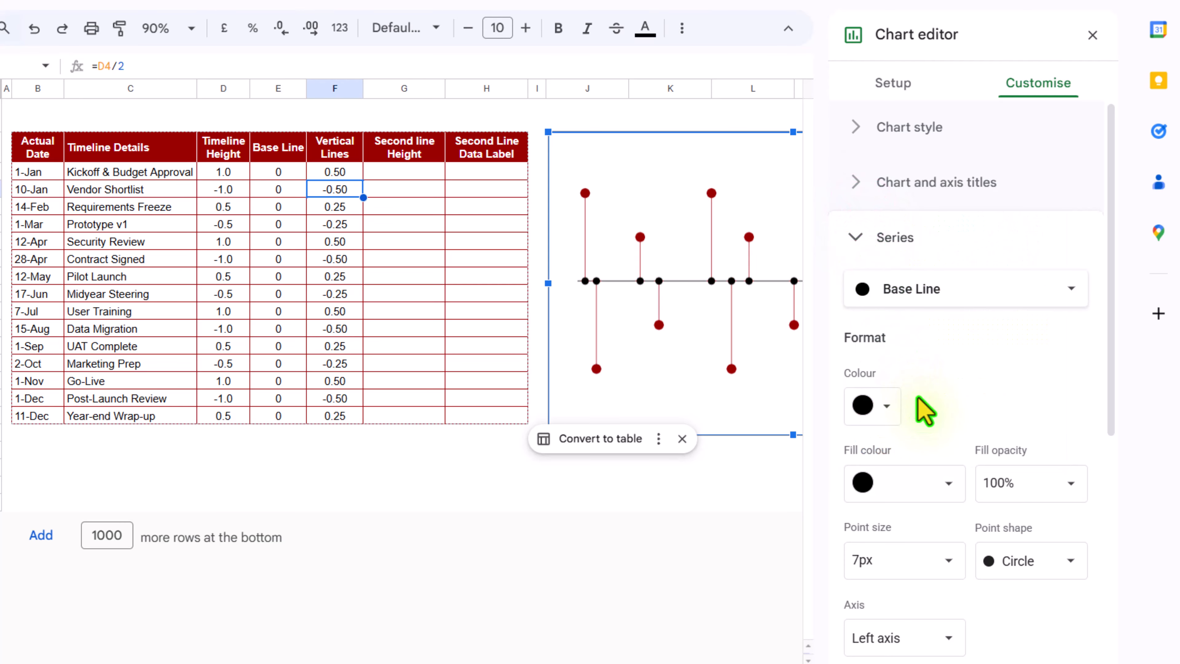
pyautogui.scroll(-3, 925, 411)
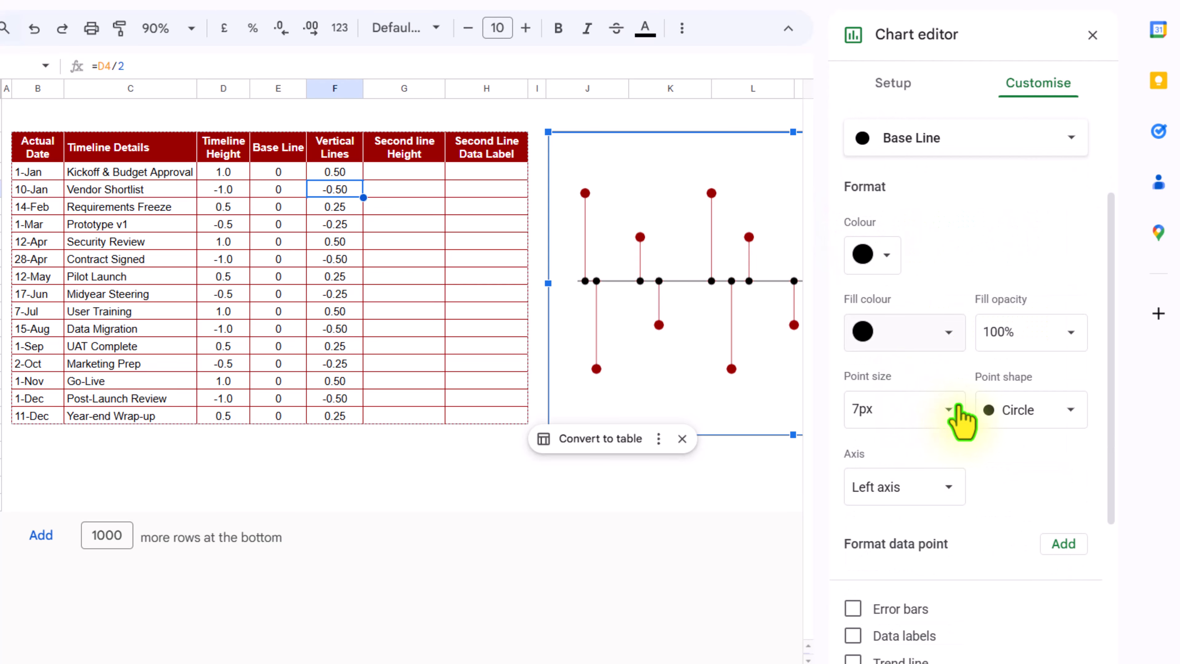
pyautogui.click(1047, 410)
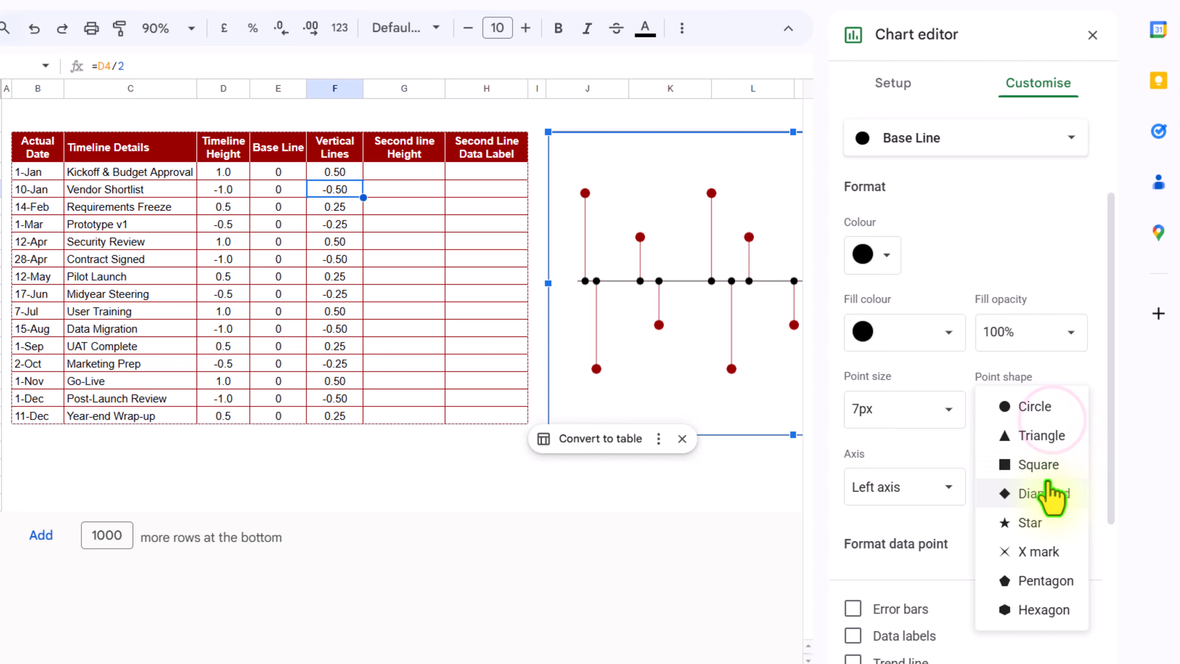
pyautogui.click(1050, 494)
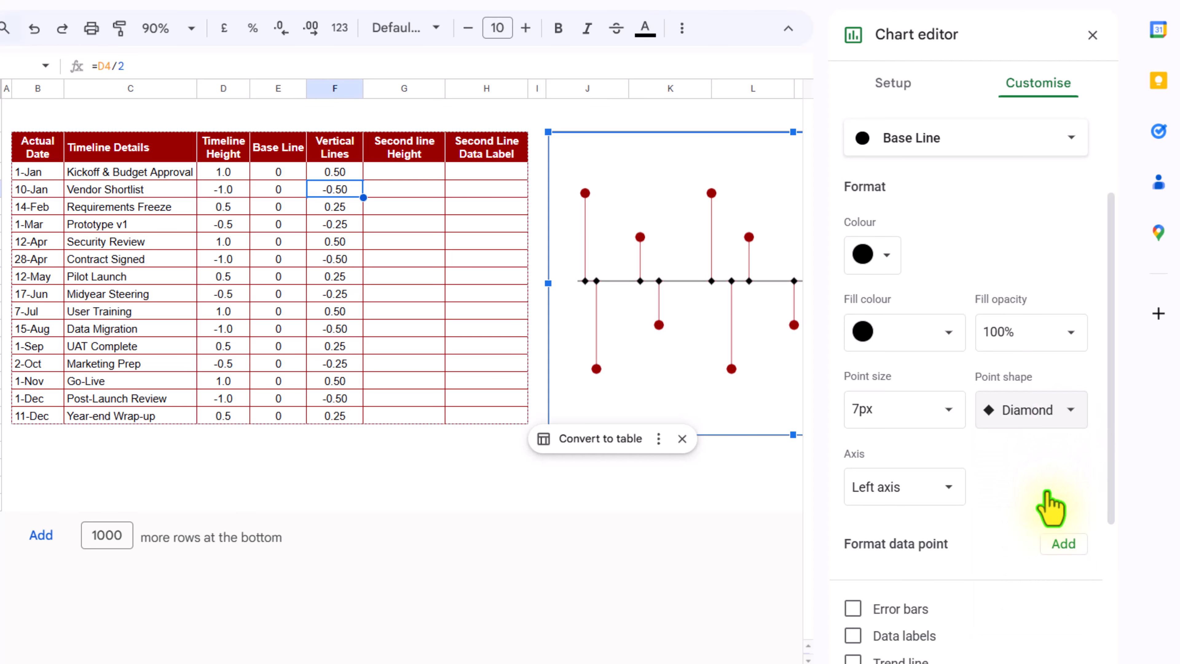
pyautogui.click(1087, 38)
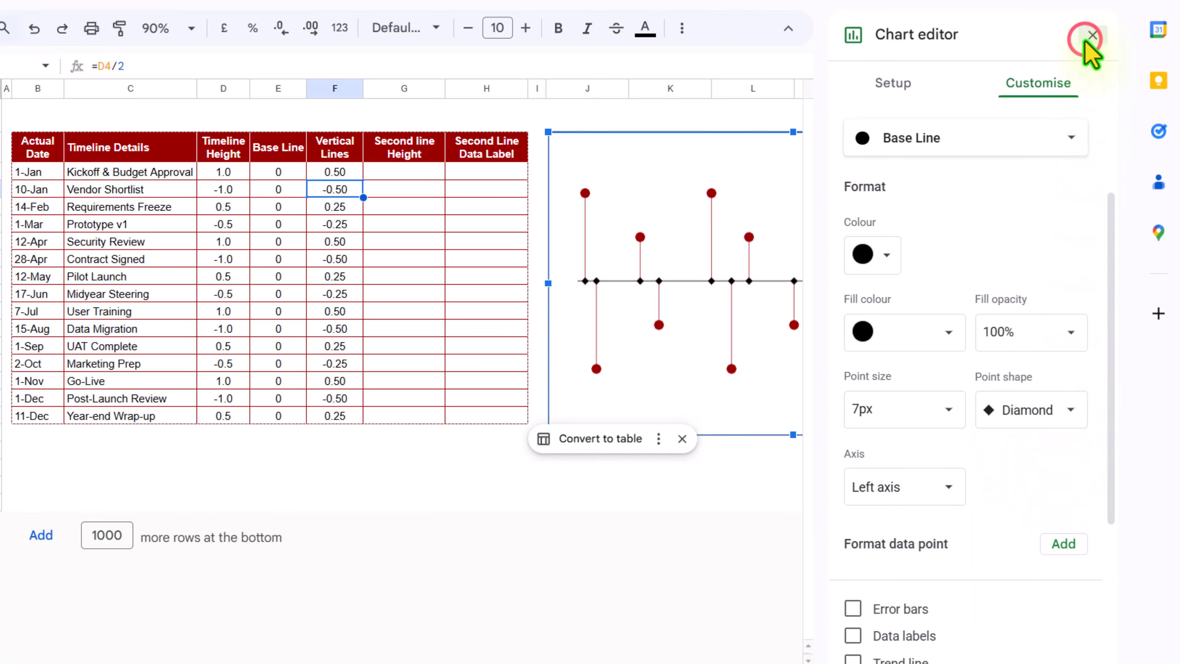
pyautogui.click(1089, 156)
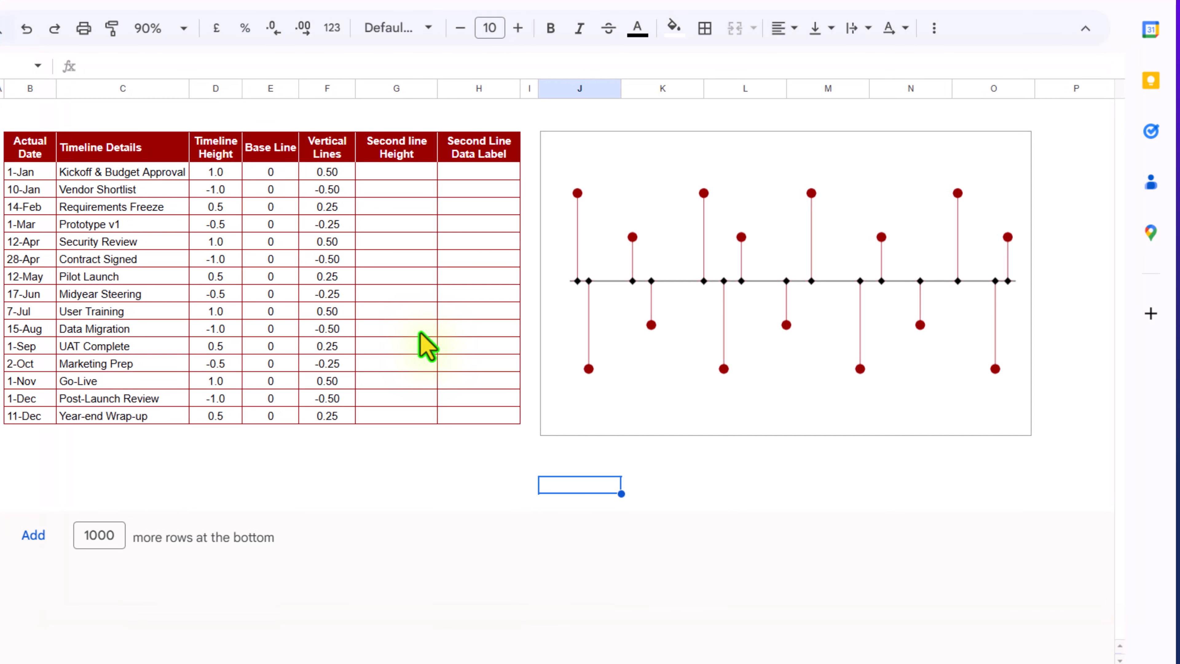
# Step: Reopen the chart for editing and add labels to the Timeline Height series, using Timeline Details as the label source
pyautogui.click(1005, 156)
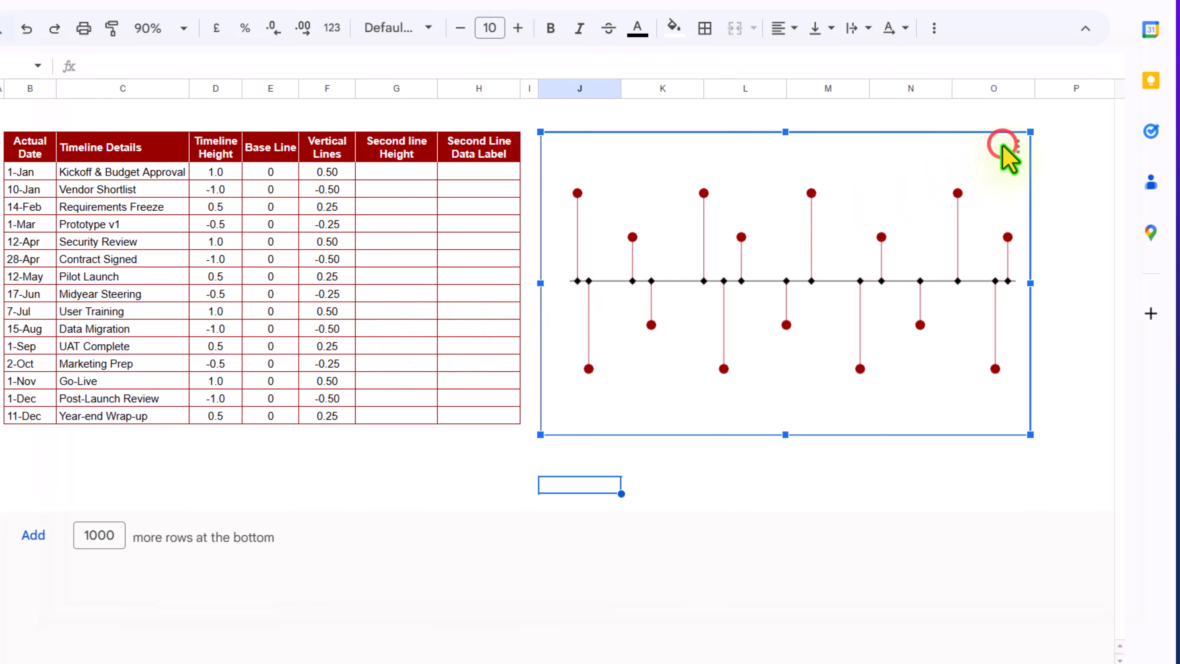
pyautogui.click(1017, 146)
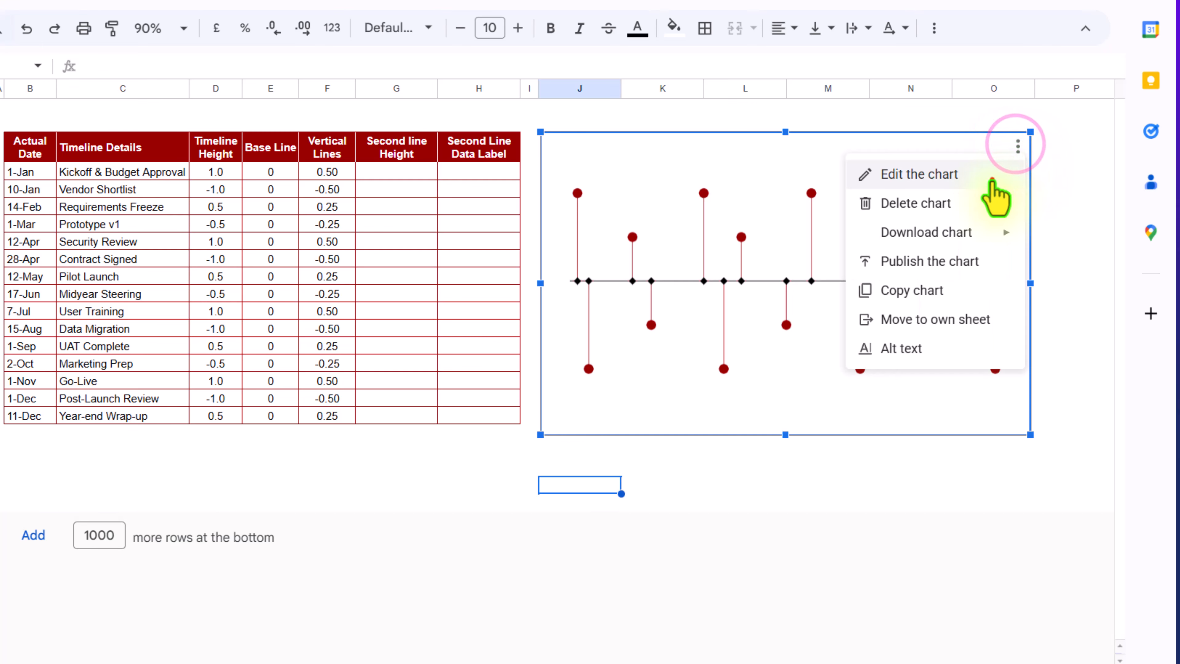
pyautogui.click(992, 180)
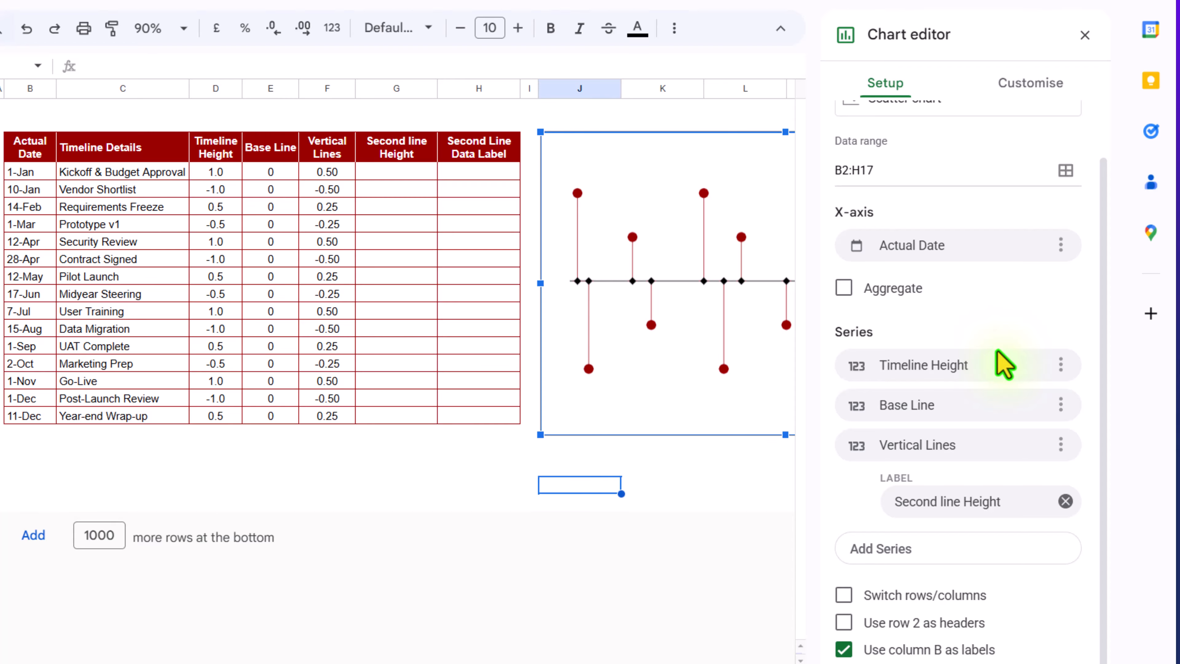
pyautogui.click(1062, 366)
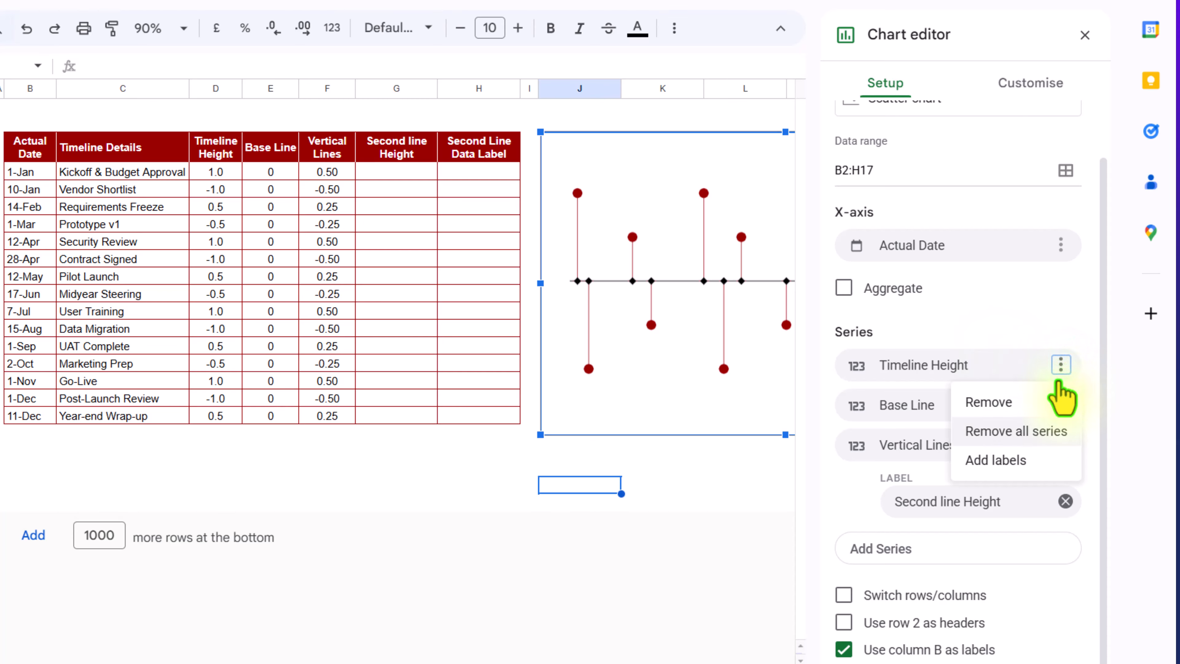
pyautogui.click(1017, 460)
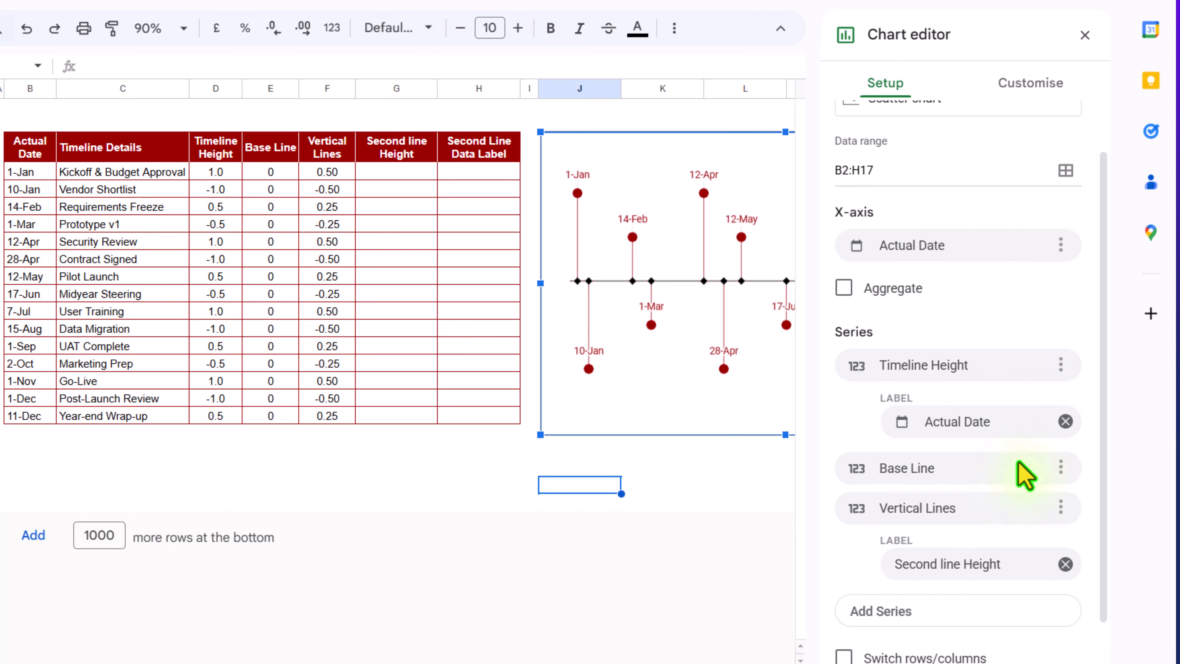
pyautogui.click(990, 422)
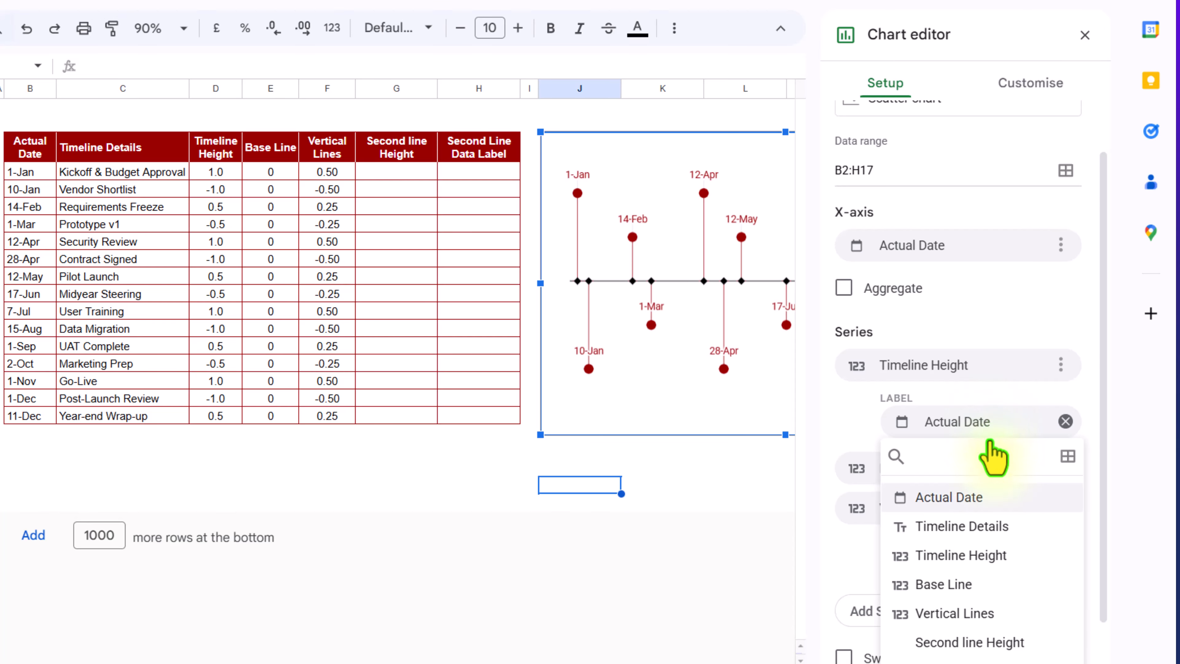
pyautogui.click(998, 526)
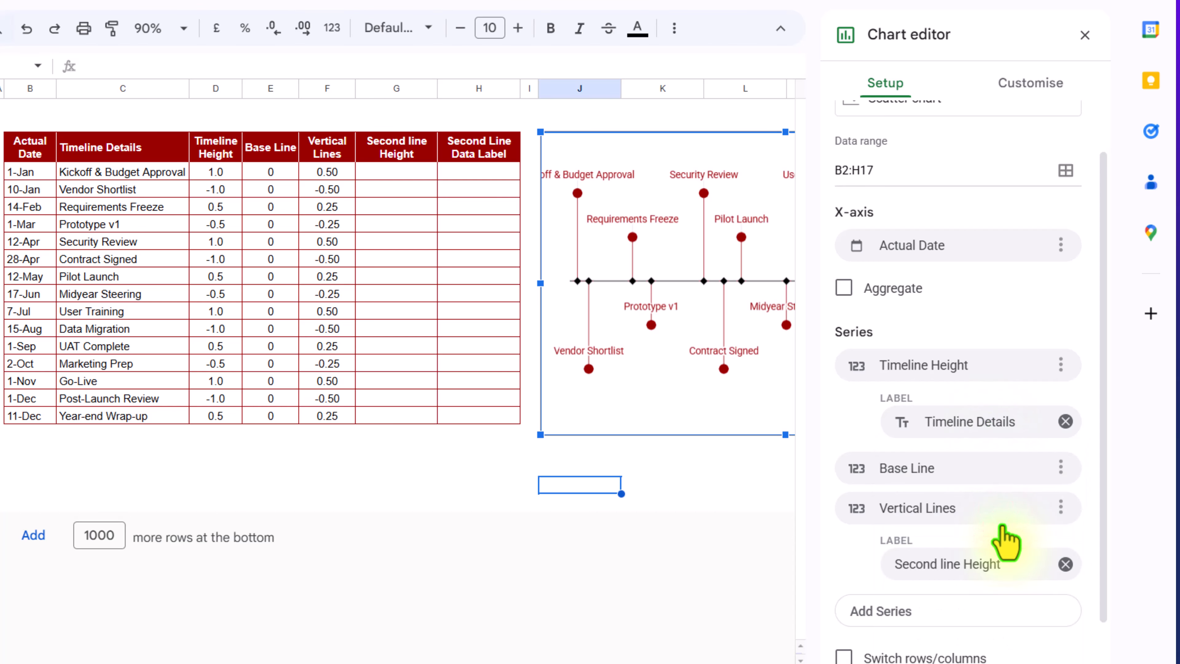
# Step: Set the Timeline Height series' data label position to Right and close the chart editor
pyautogui.click(1016, 88)
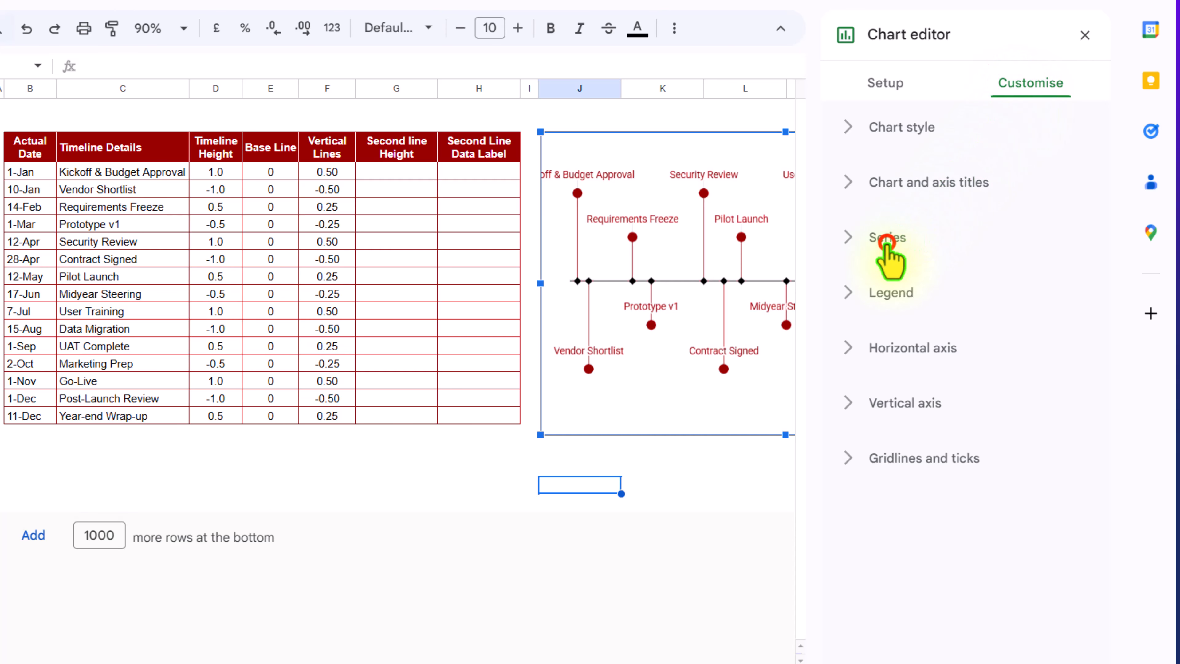
pyautogui.click(888, 239)
pyautogui.click(918, 291)
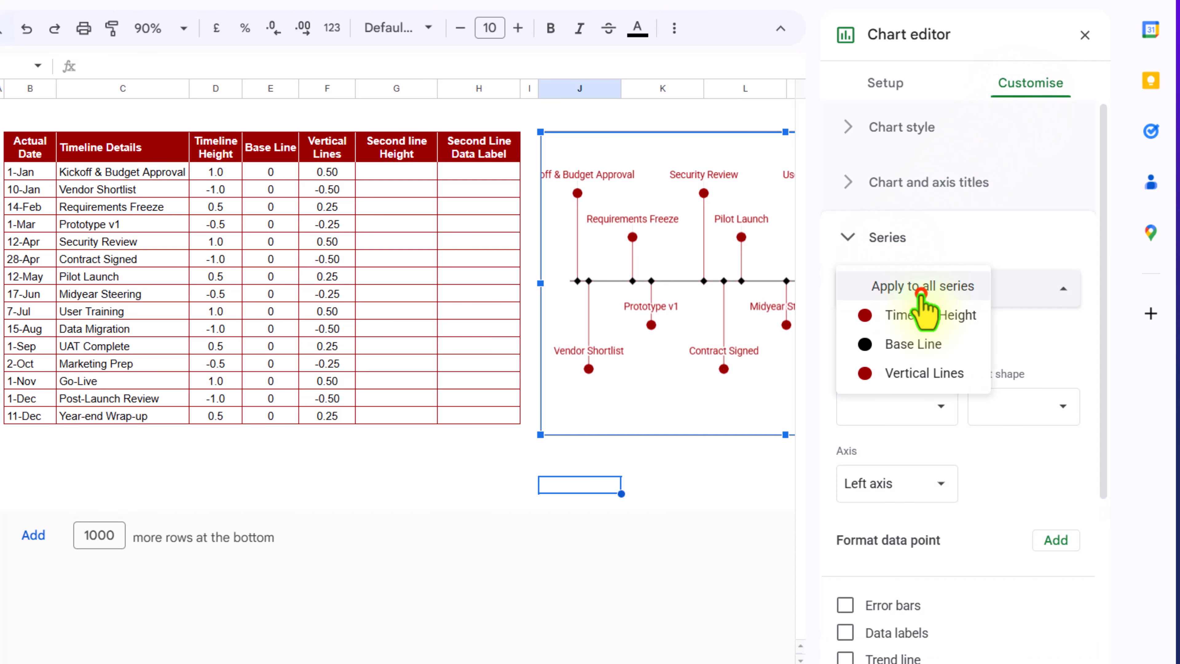
pyautogui.click(934, 316)
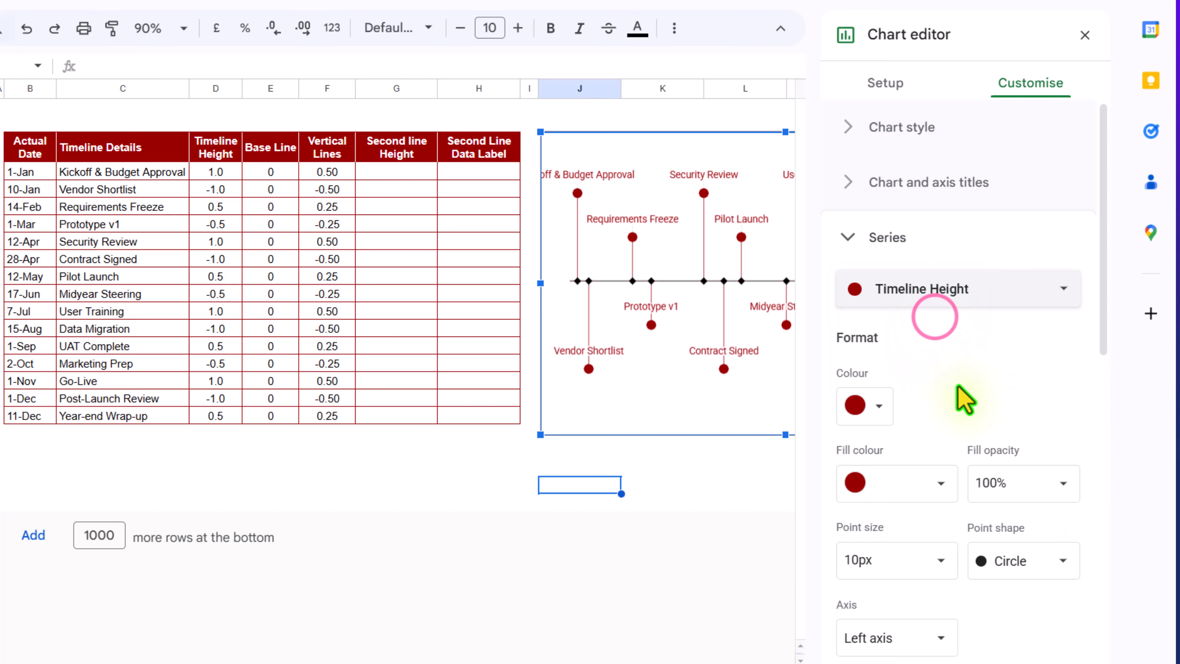
pyautogui.scroll(-5, 966, 404)
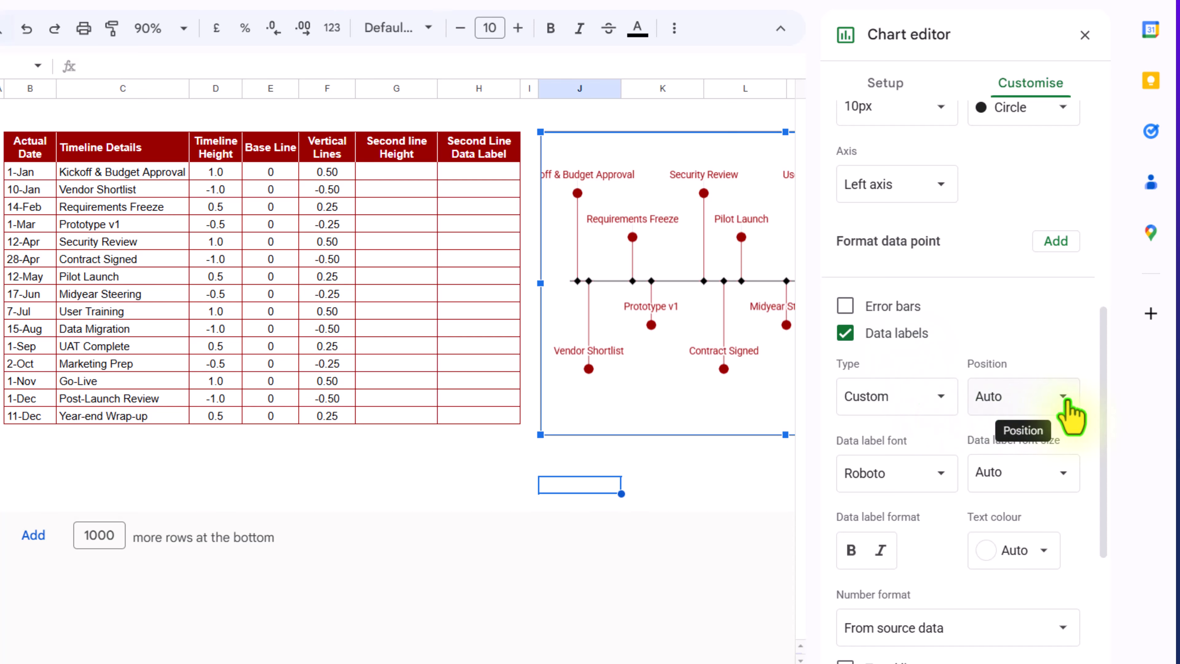
pyautogui.click(1067, 396)
pyautogui.click(1029, 483)
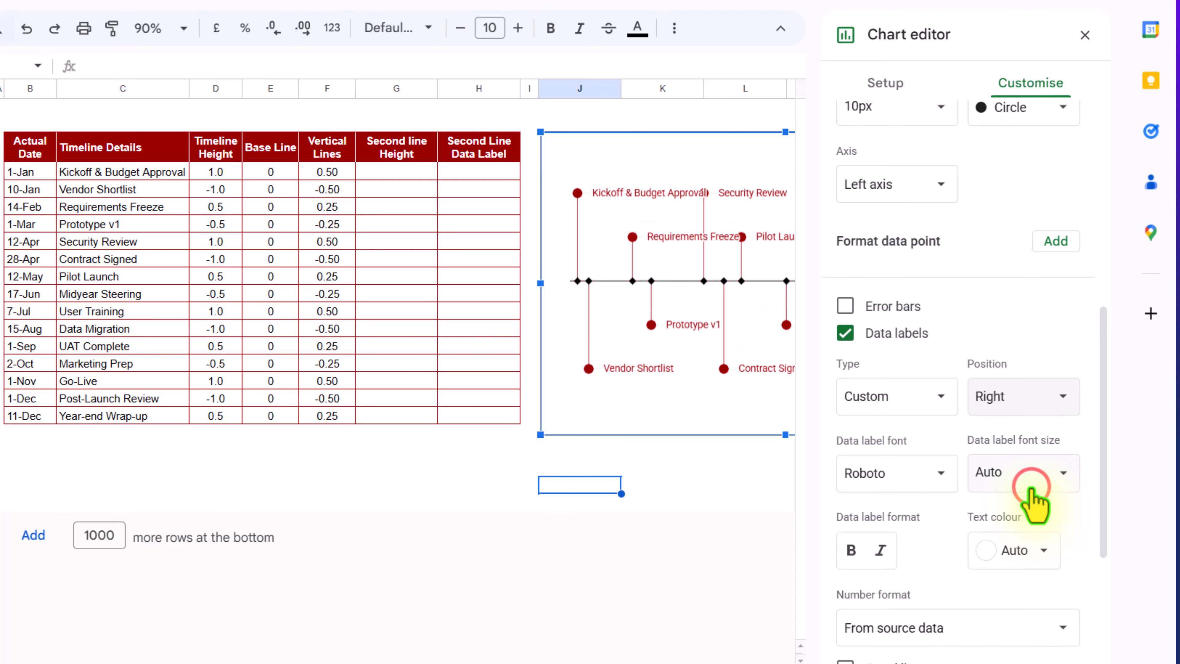
pyautogui.click(1086, 33)
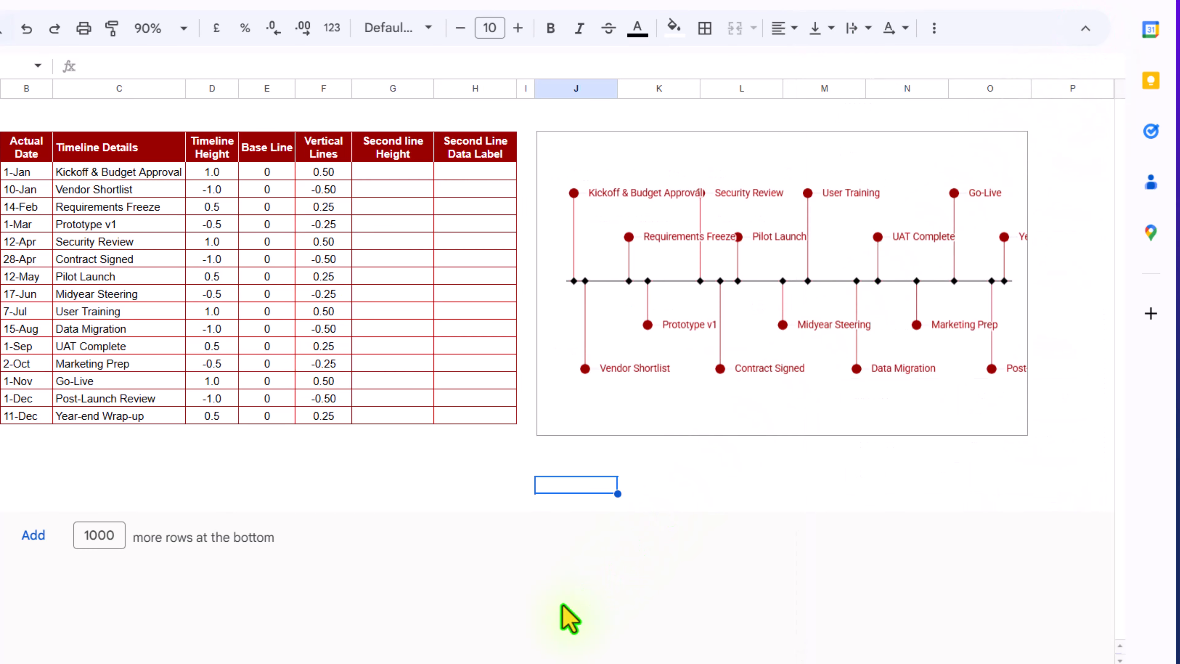
# Step: Widen the timeline chart by extending its right edge to column R
pyautogui.hscroll(6, 557, 325)
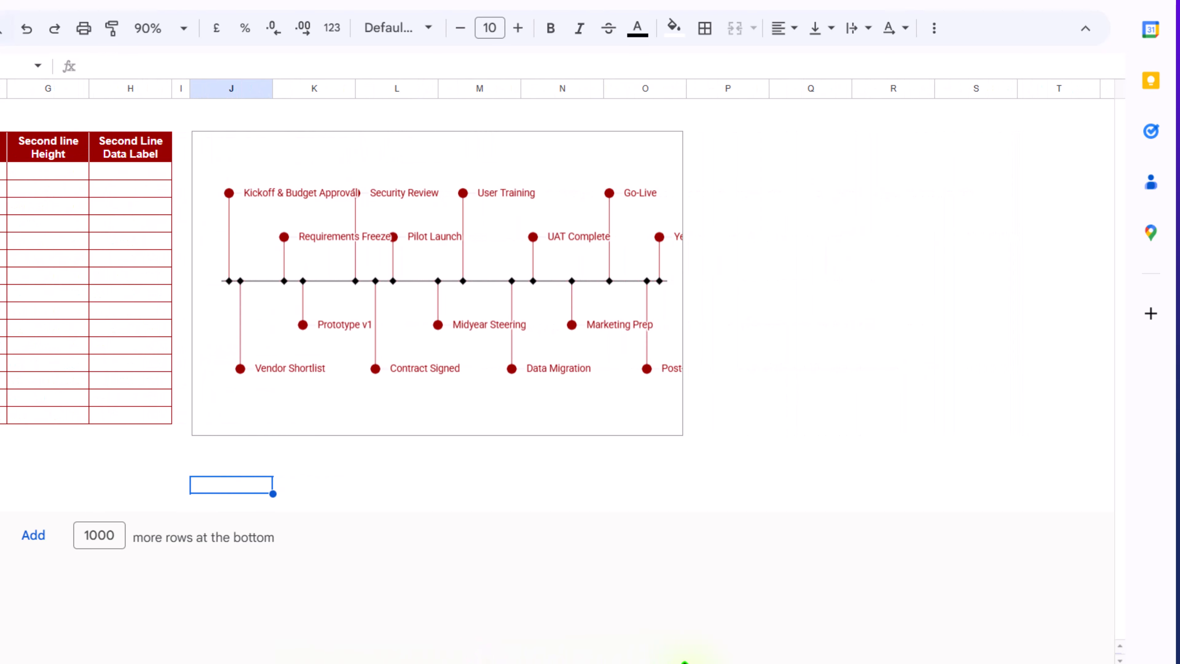
pyautogui.click(639, 244)
pyautogui.moveTo(681, 283); pyautogui.dragTo(884, 299)
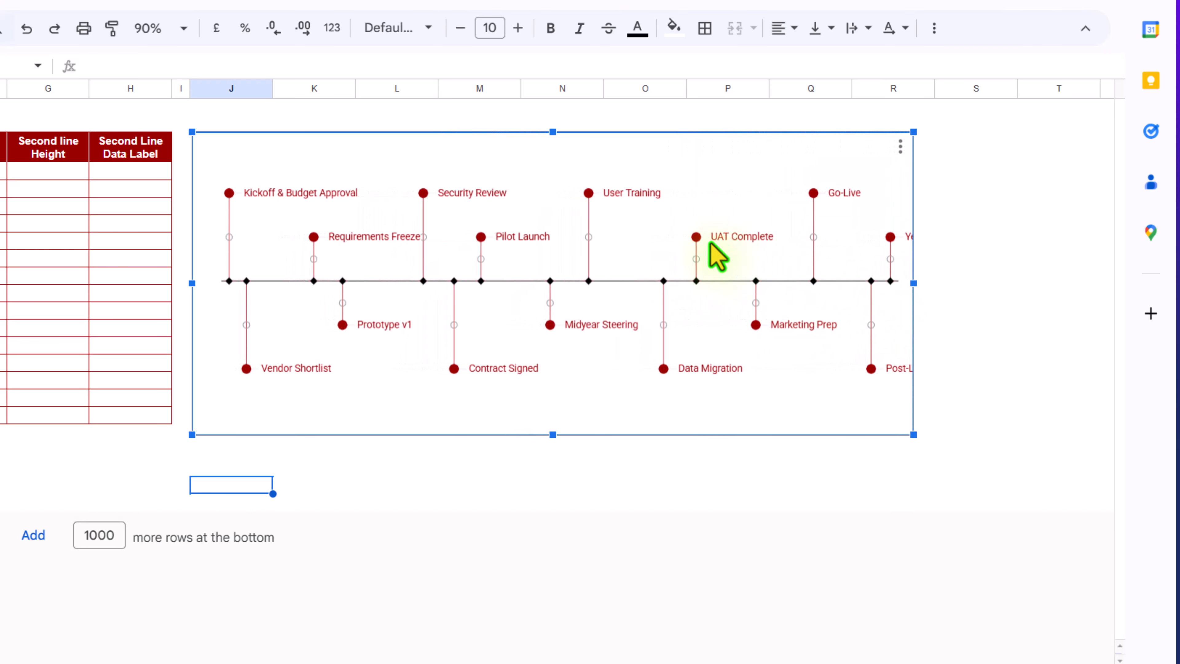
# Step: Open the chart for editing and narrow the plot area from its right edge to make room for the last milestone labels
pyautogui.doubleClick(649, 223)
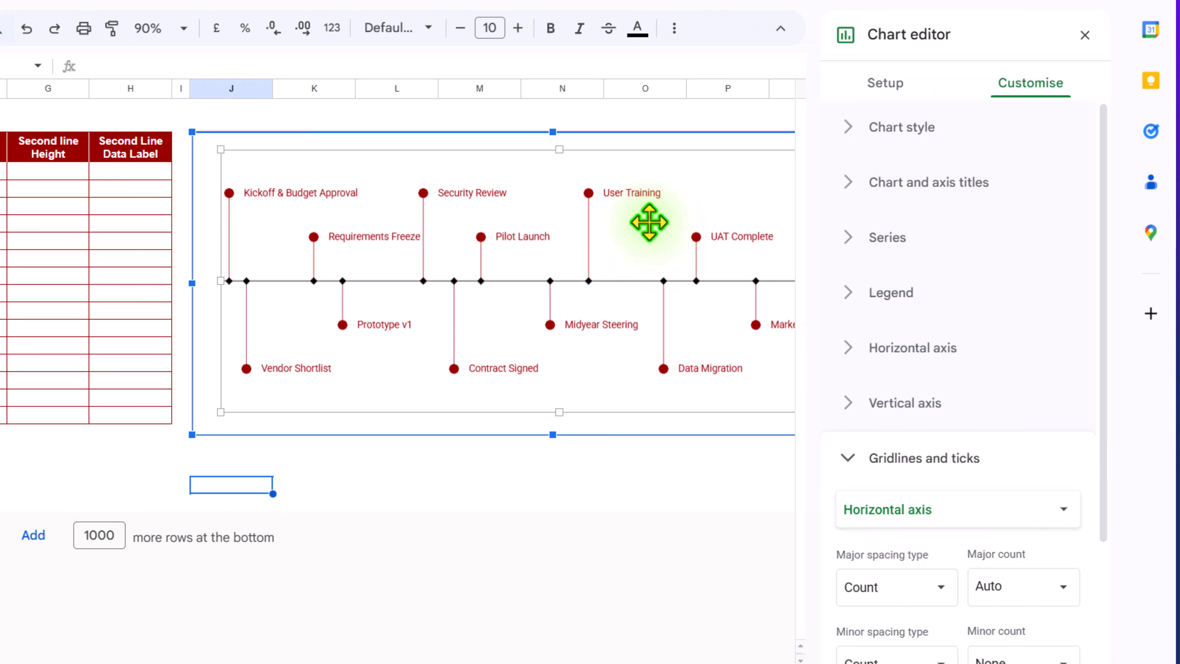
pyautogui.hscroll(5, 650, 222)
pyautogui.moveTo(465, 281); pyautogui.dragTo(380, 290)
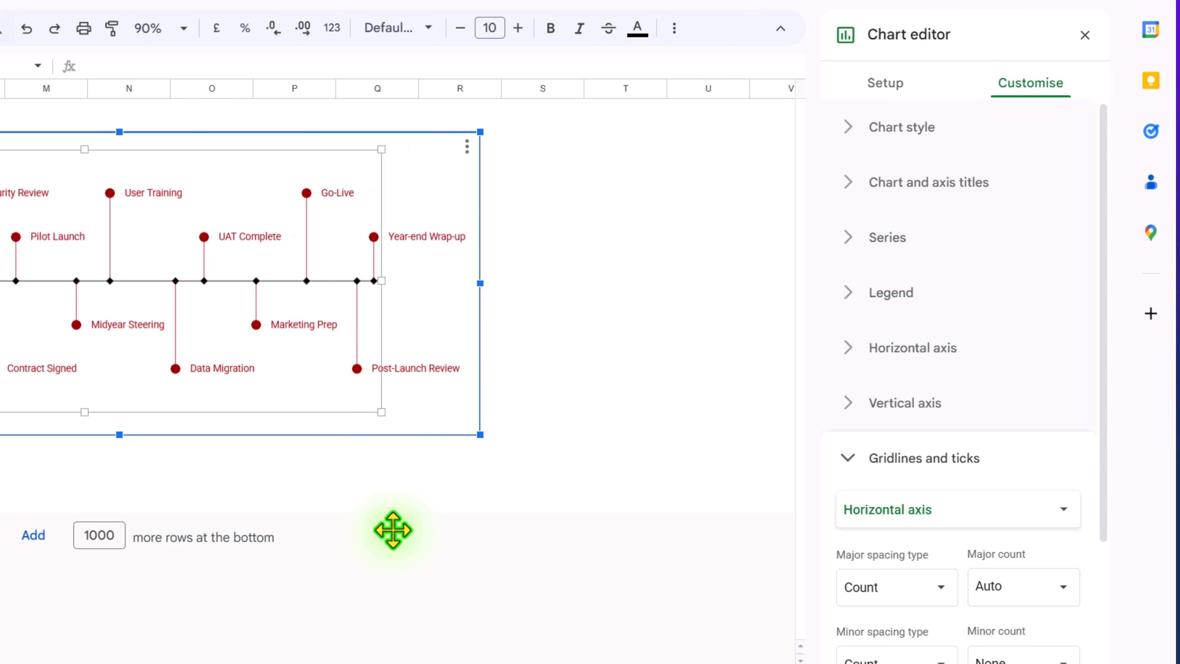
pyautogui.moveTo(395, 663); pyautogui.dragTo(287, 663)
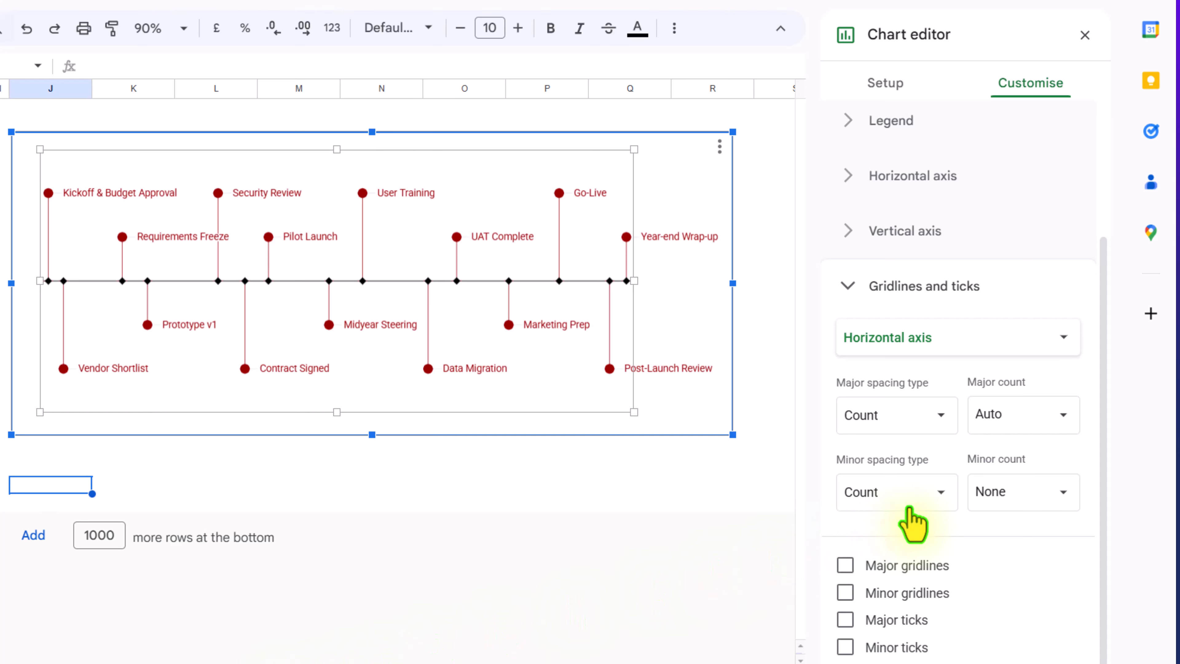
# Step: Make the Timeline Height series' data labels bold
pyautogui.scroll(5, 914, 517)
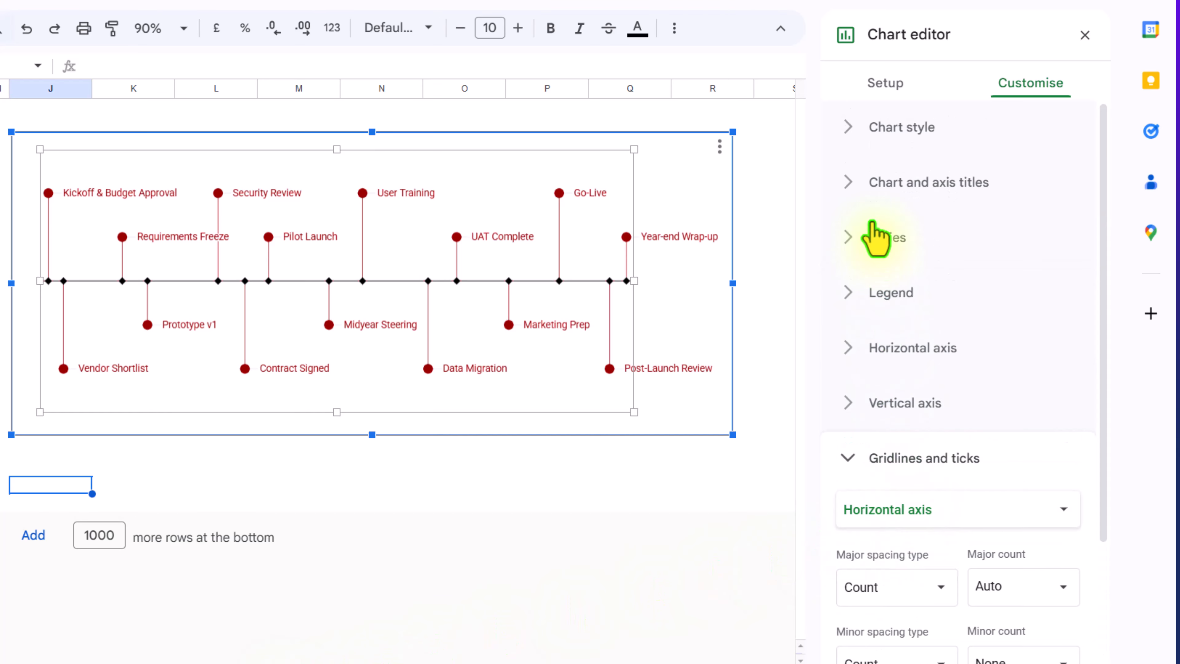
pyautogui.click(871, 223)
pyautogui.click(872, 294)
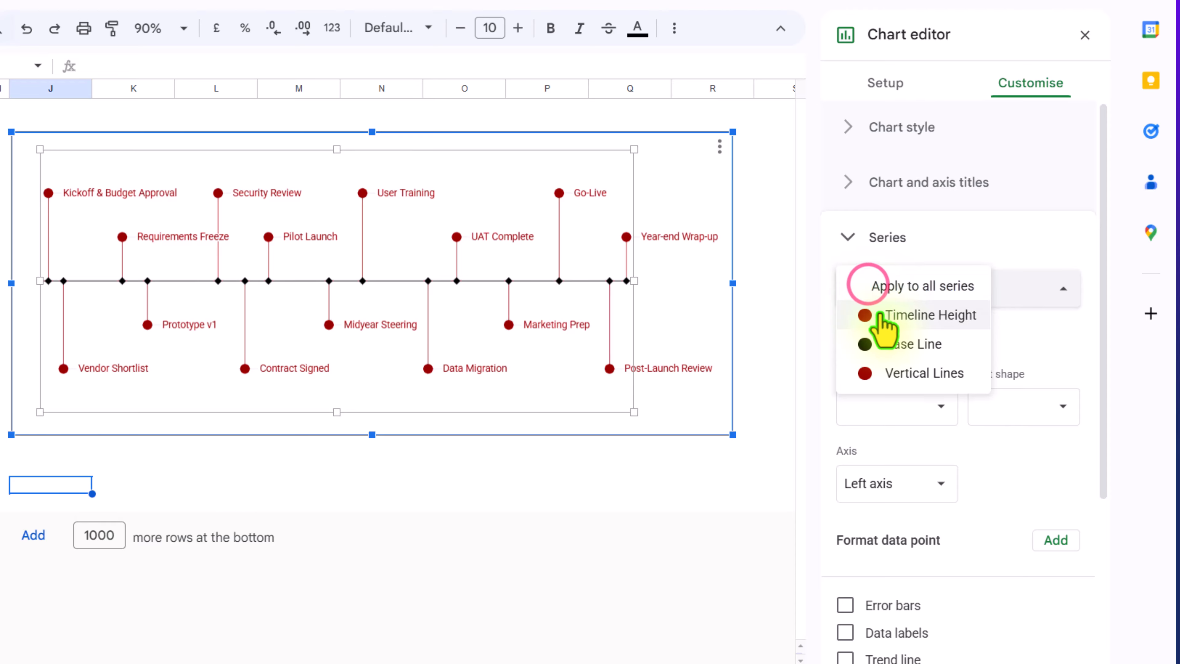
pyautogui.click(883, 315)
pyautogui.scroll(-5, 956, 380)
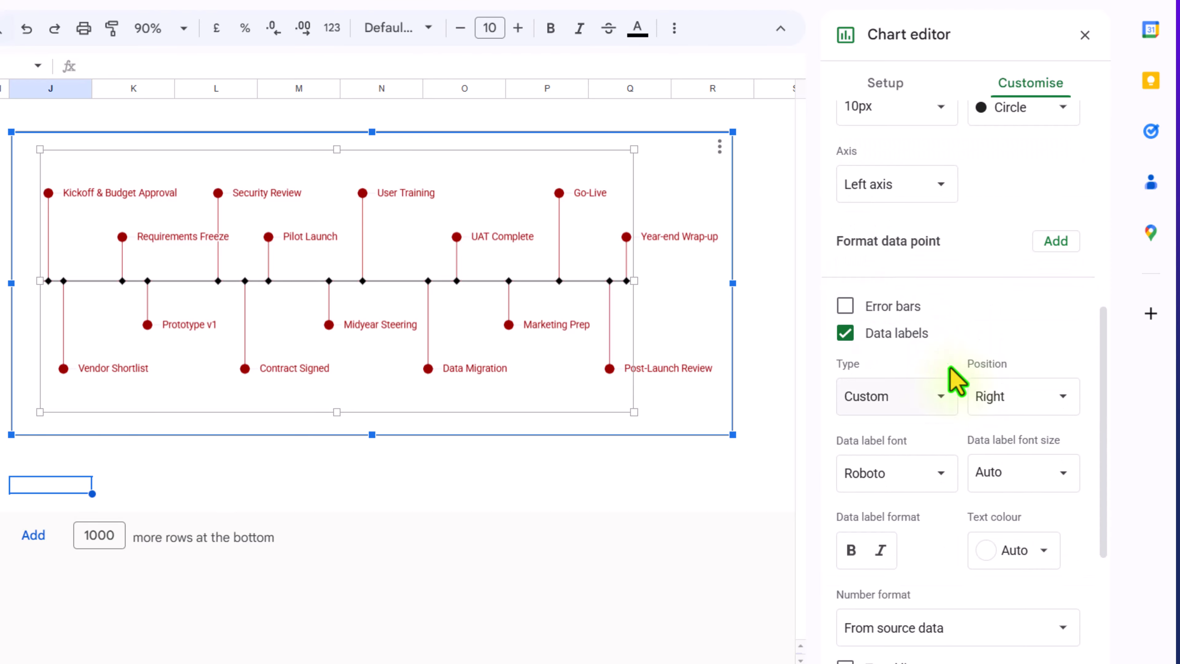
pyautogui.click(850, 549)
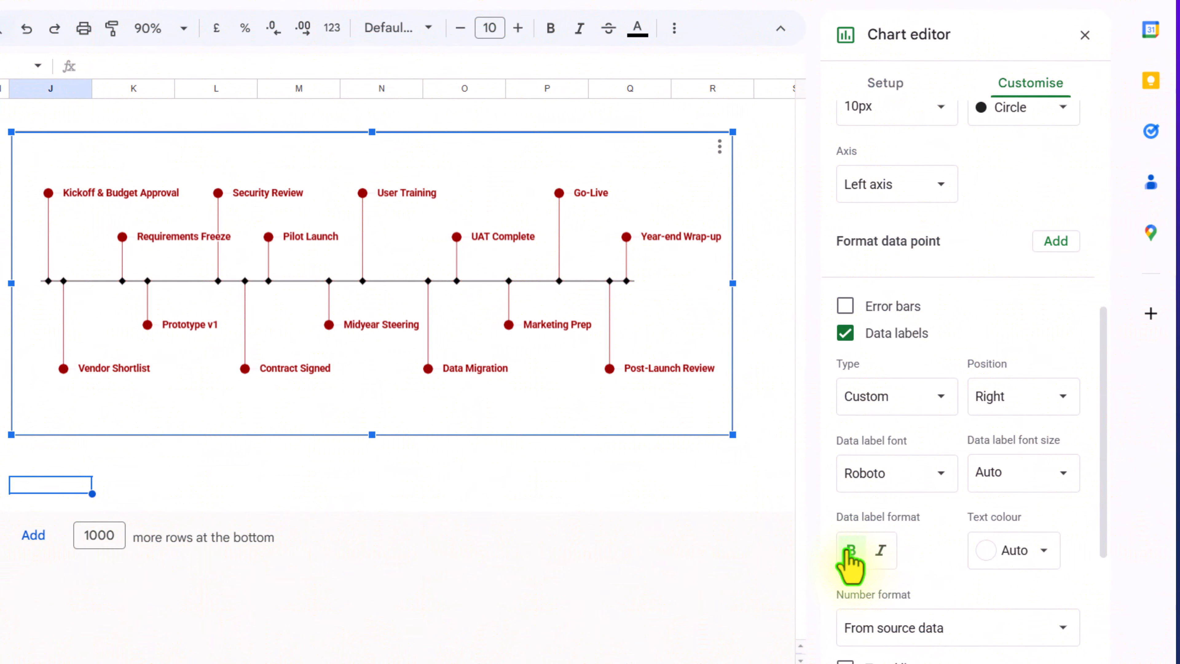
# Step: Fill the Second line Height column with each Timeline Height minus 0.15, starting with =D3-0.15 in its first data row
pyautogui.hscroll(-4, 395, 279)
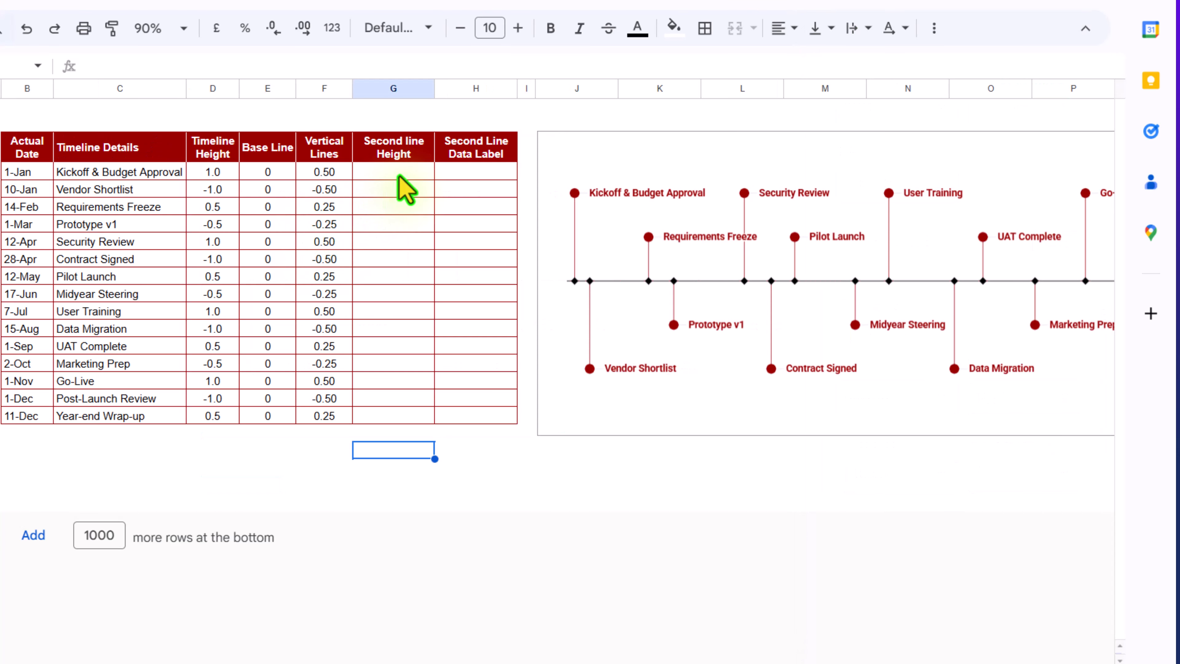
pyautogui.click(399, 173)
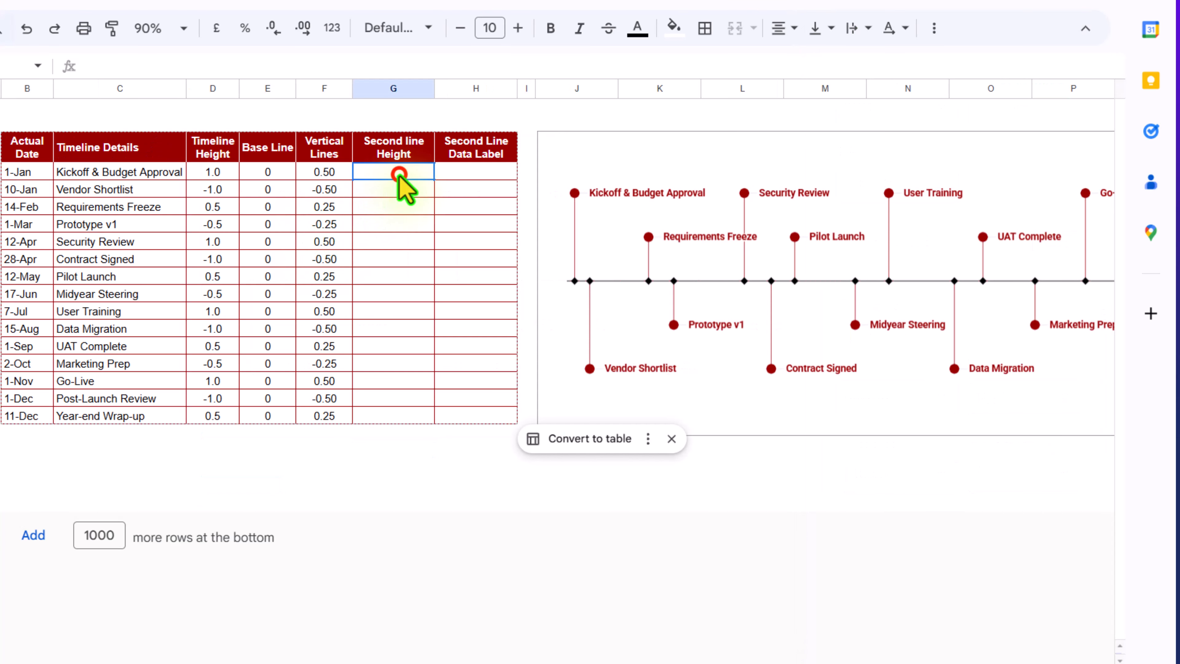
pyautogui.write('=')
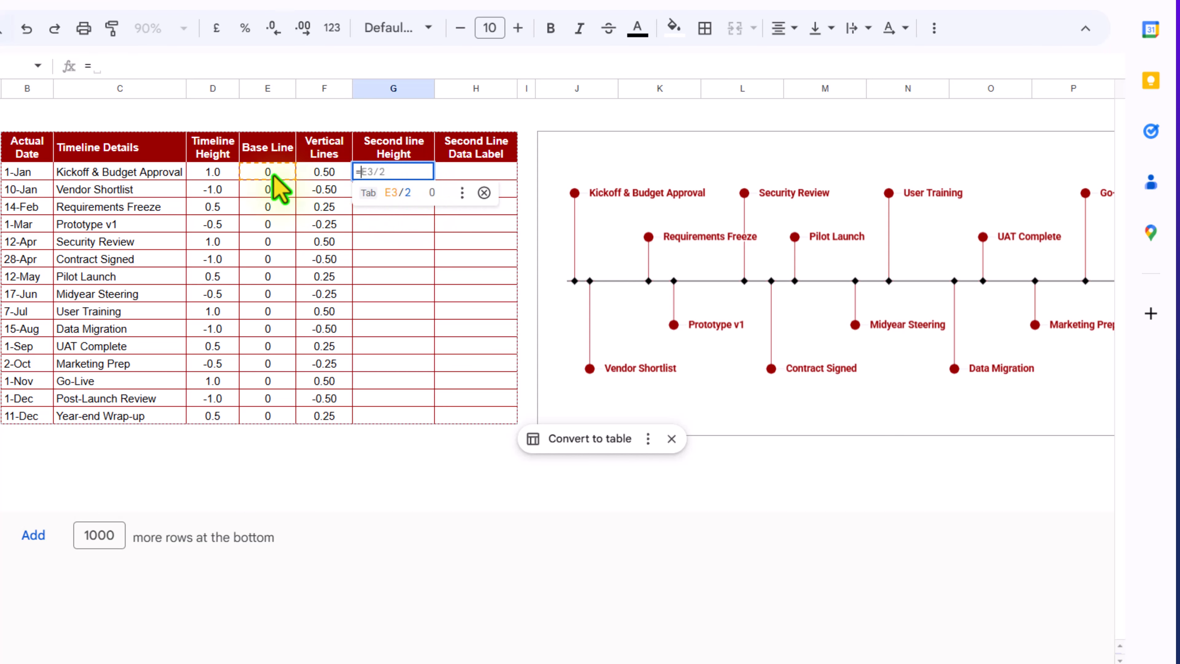
pyautogui.click(212, 173)
pyautogui.write('-')
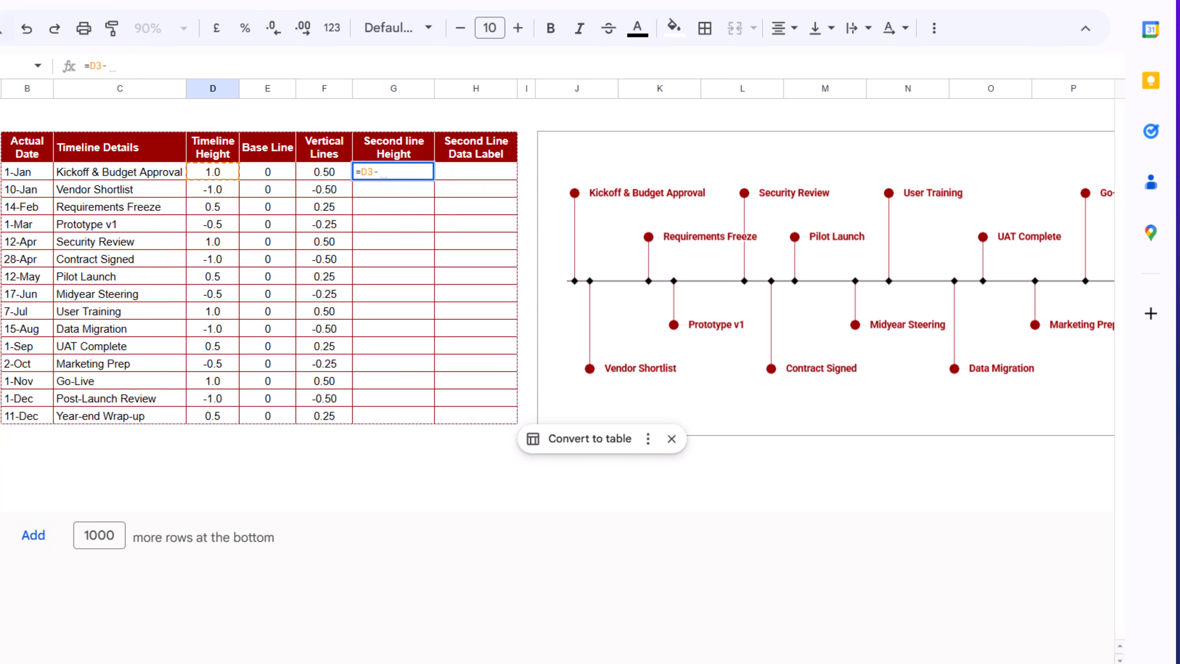
pyautogui.write('0.15')
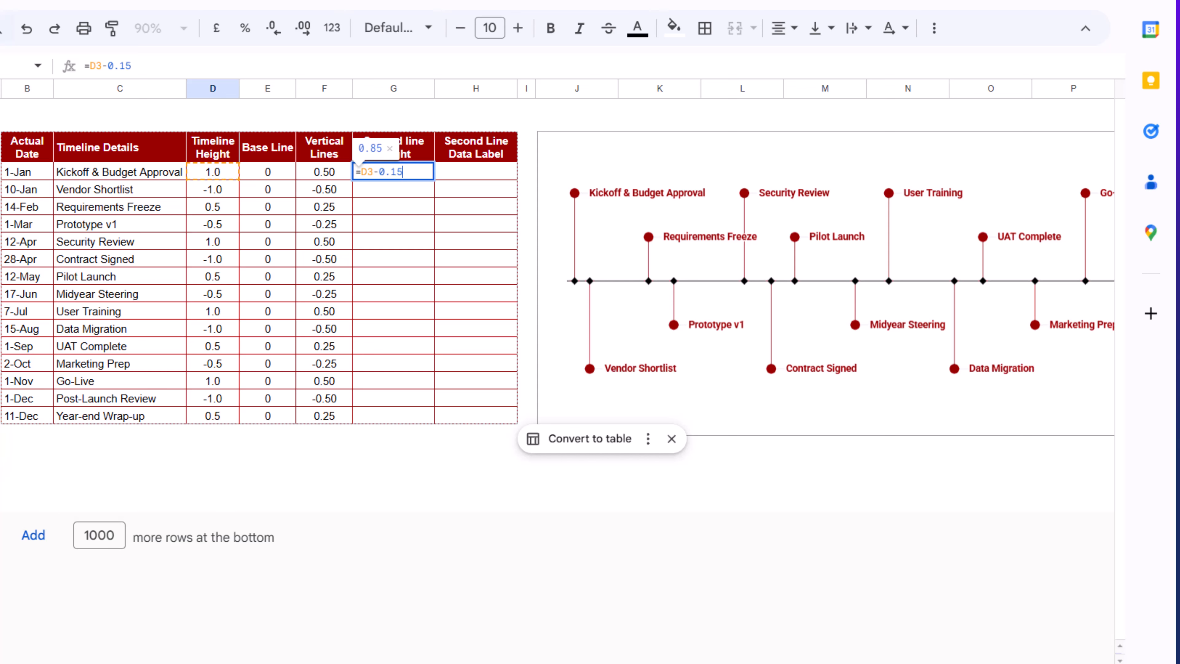
pyautogui.press('Return')
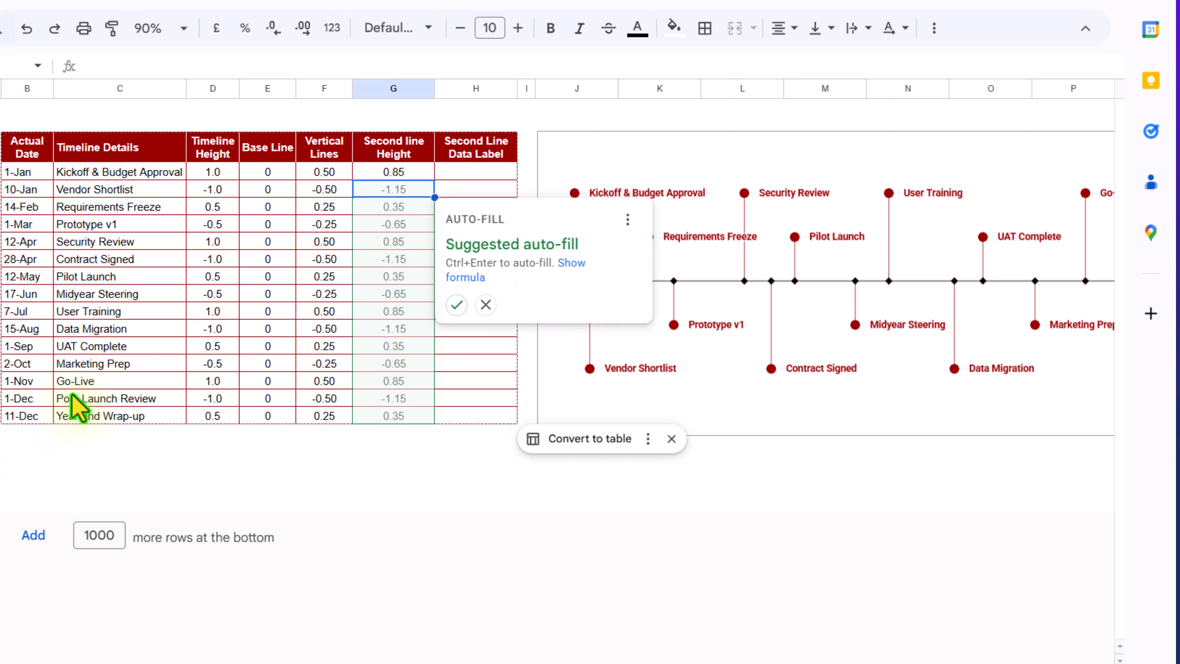
pyautogui.click(449, 305)
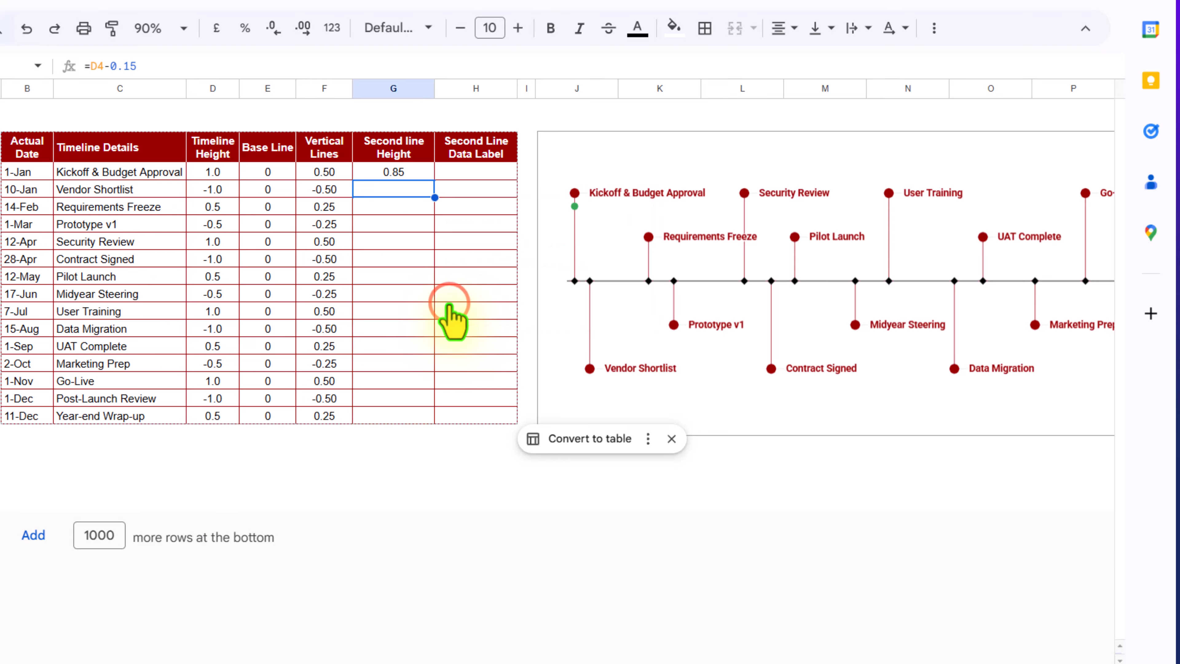
# Step: Fill the Second Line Data Label column with the actual dates as DD-MMM text, starting with =text(B3,"DD-MMM") in its first data row
pyautogui.click(473, 173)
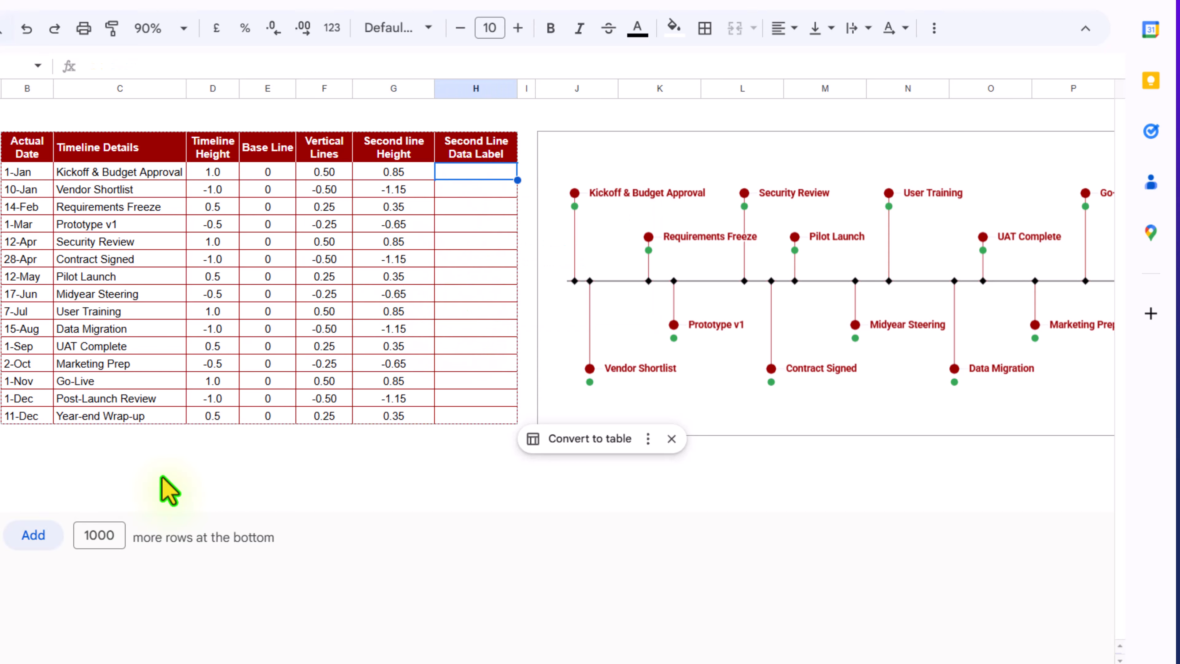
pyautogui.write('=text(')
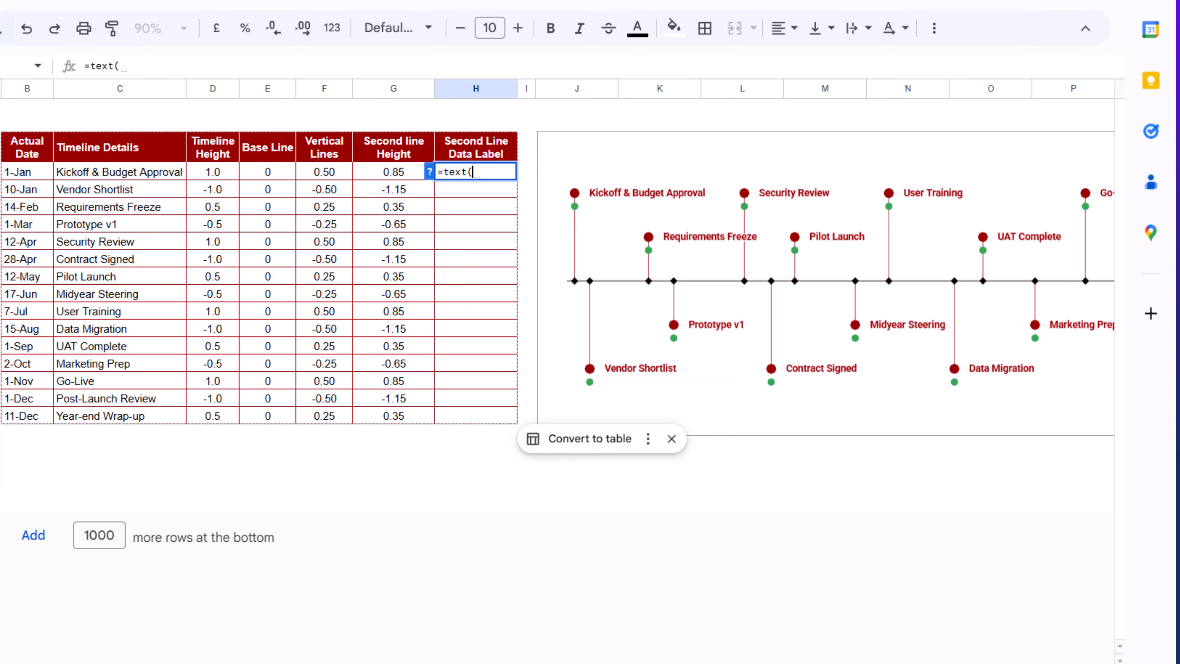
pyautogui.click(31, 174)
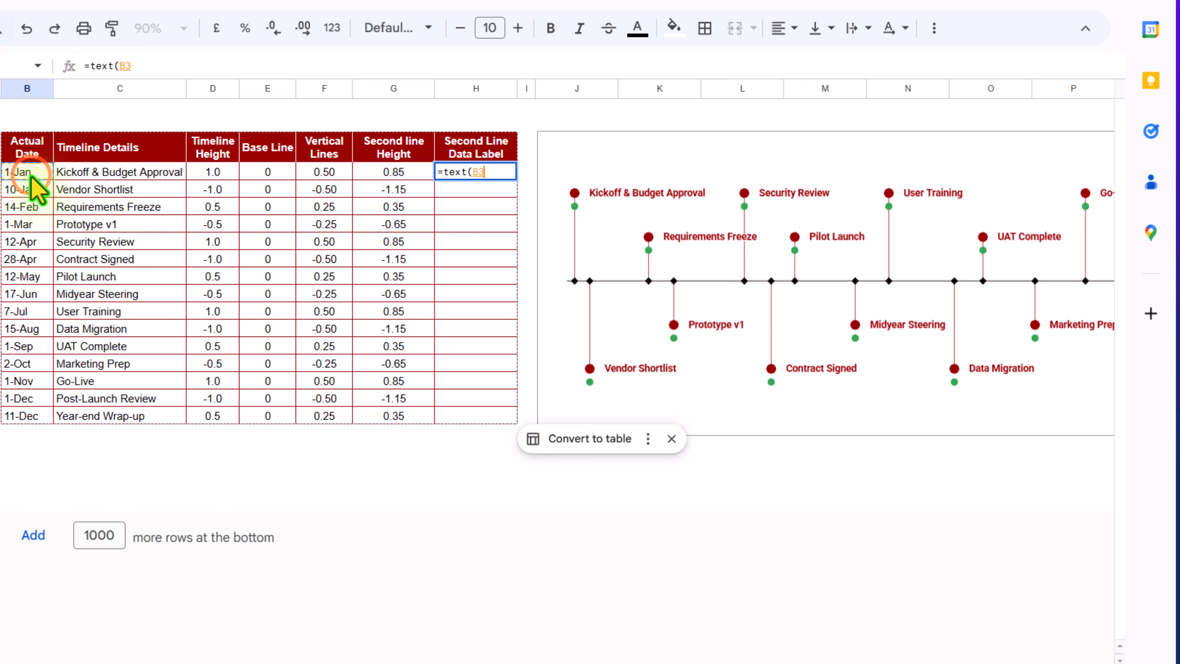
pyautogui.write(', ')
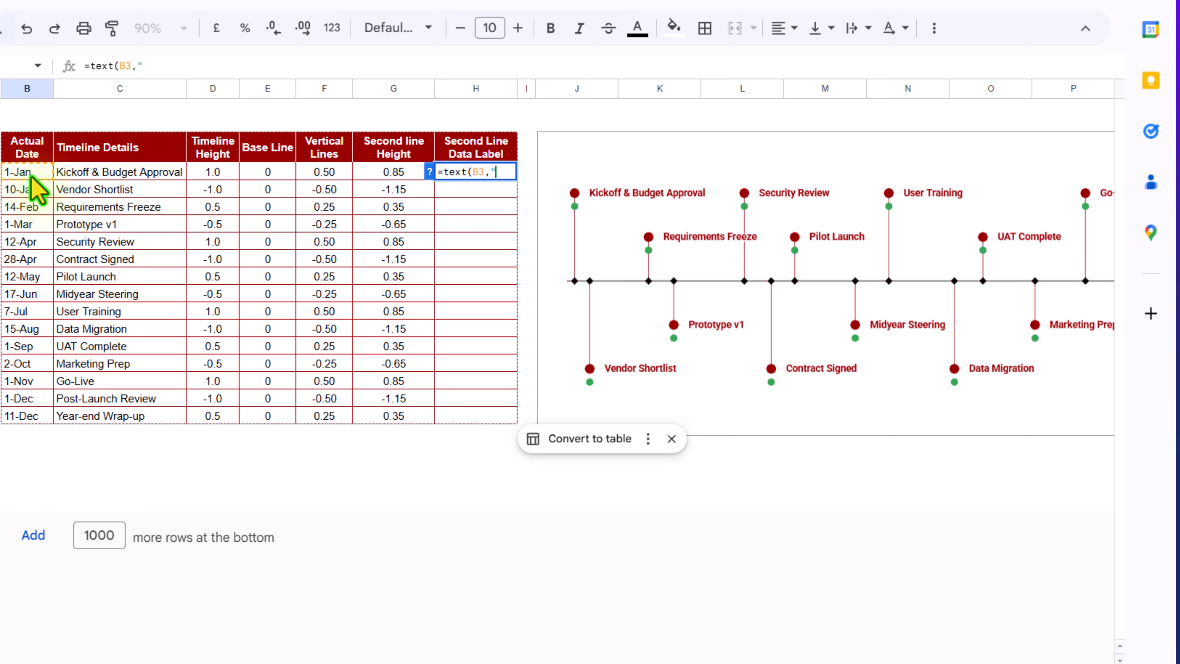
pyautogui.write('DD-MMM')
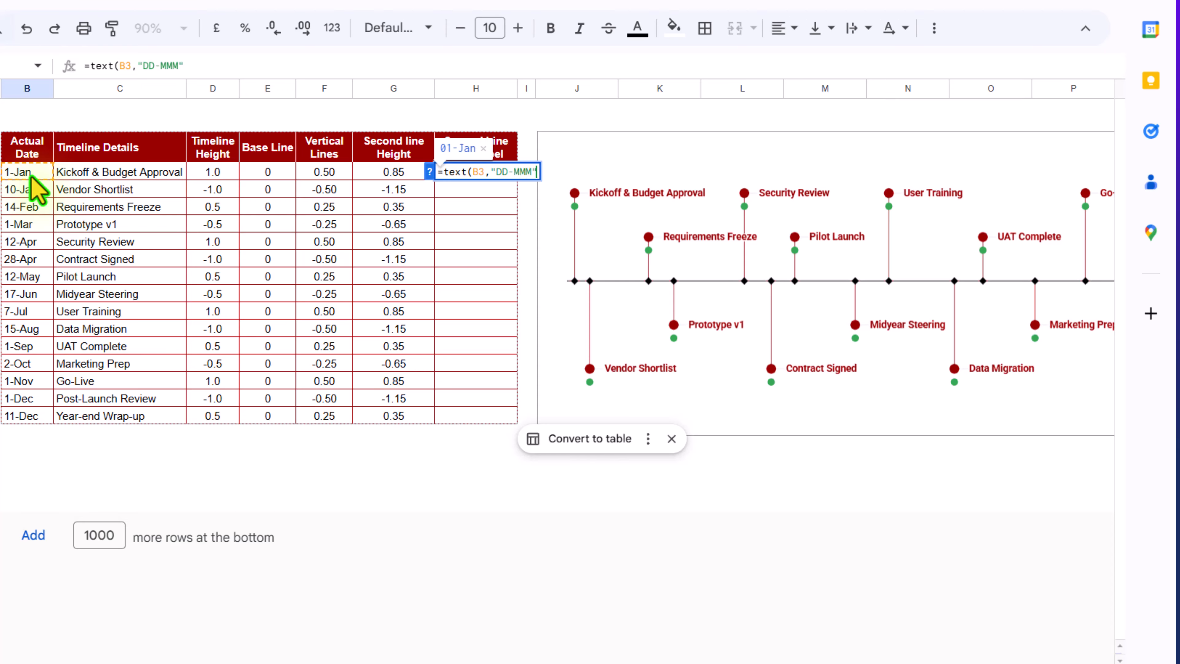
pyautogui.press('Return')
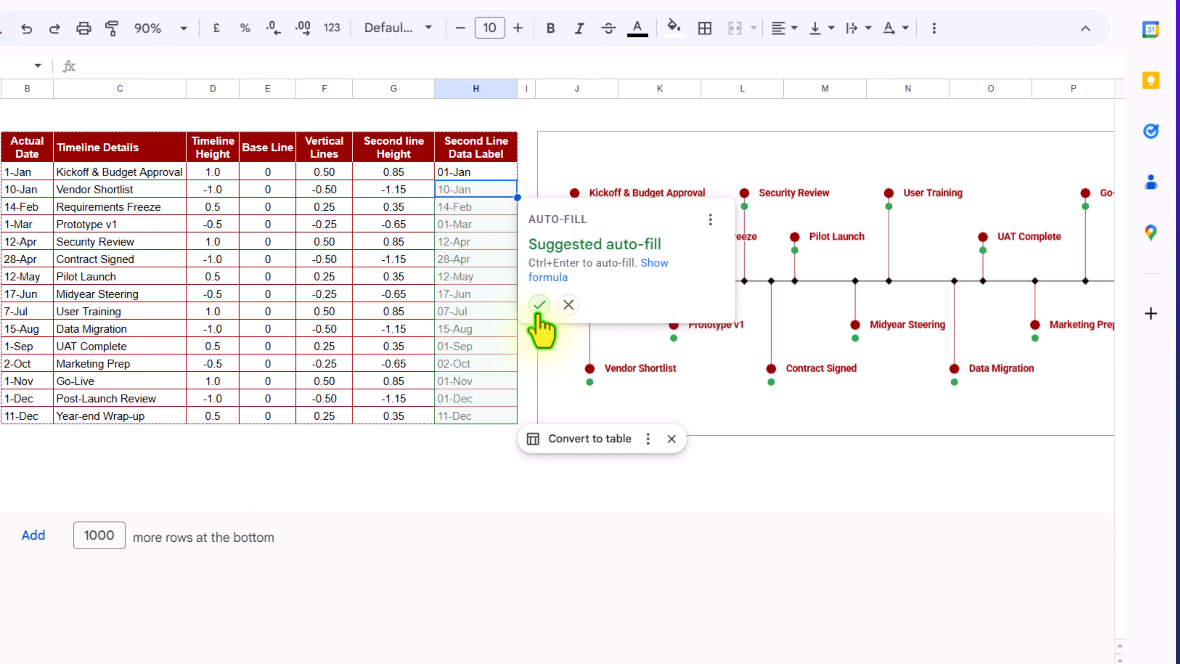
pyautogui.click(539, 305)
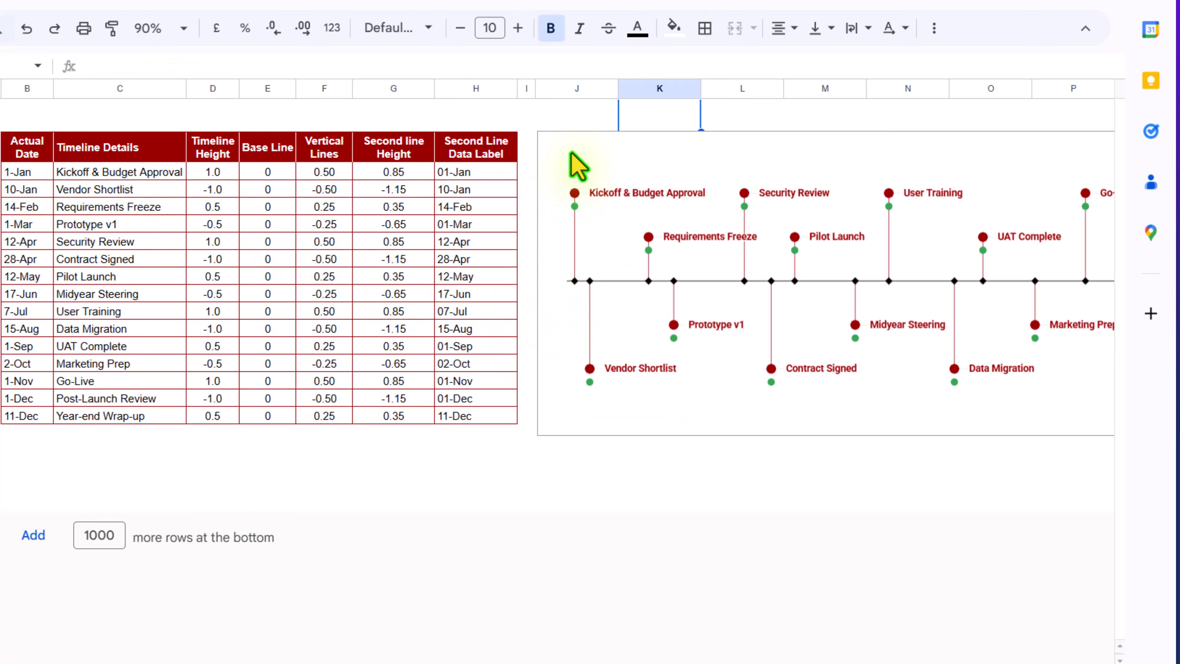
# Step: Open the timeline chart for editing and turn on data labels for the Second line Height series
pyautogui.doubleClick(571, 152)
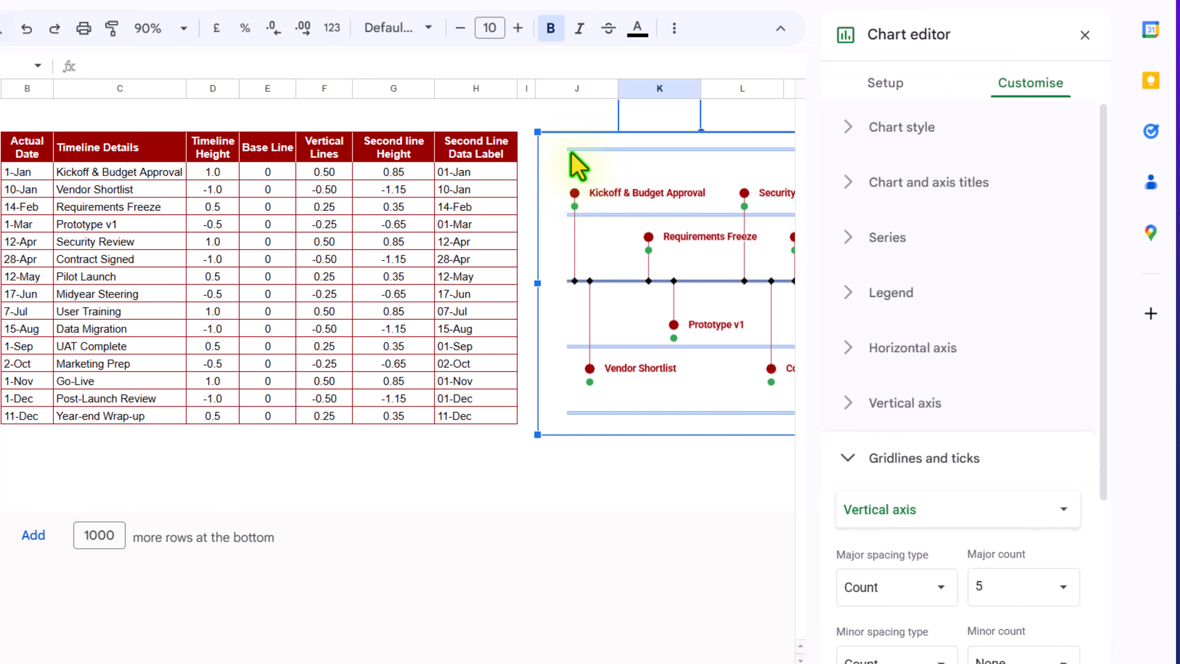
pyautogui.click(904, 237)
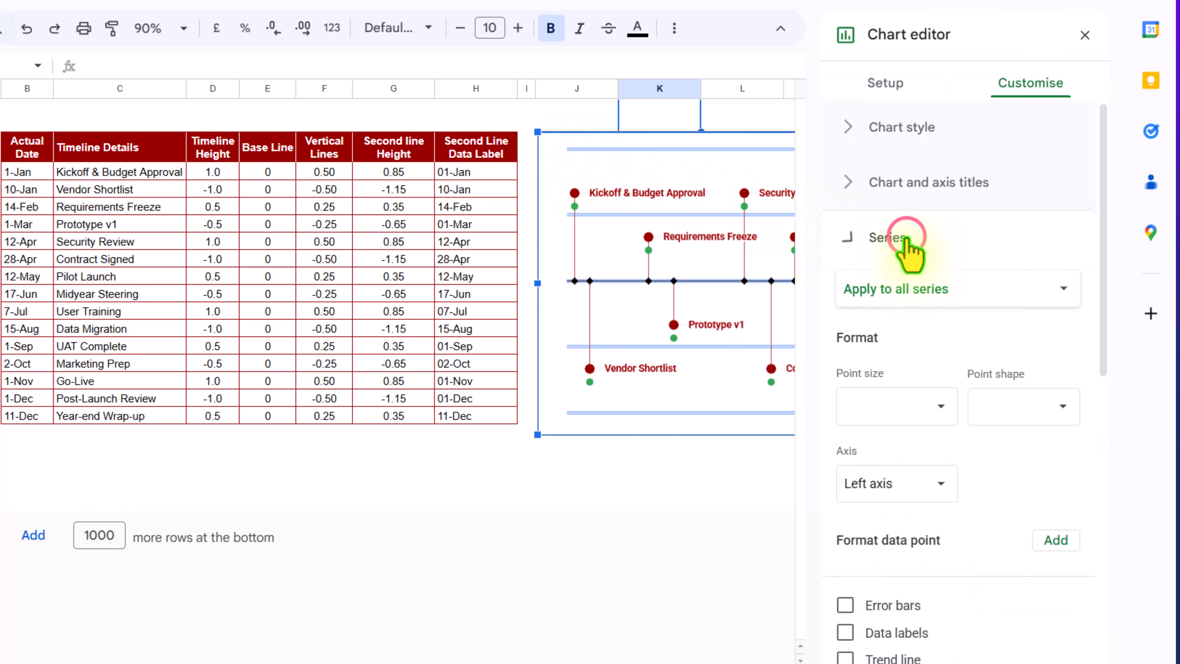
pyautogui.click(914, 288)
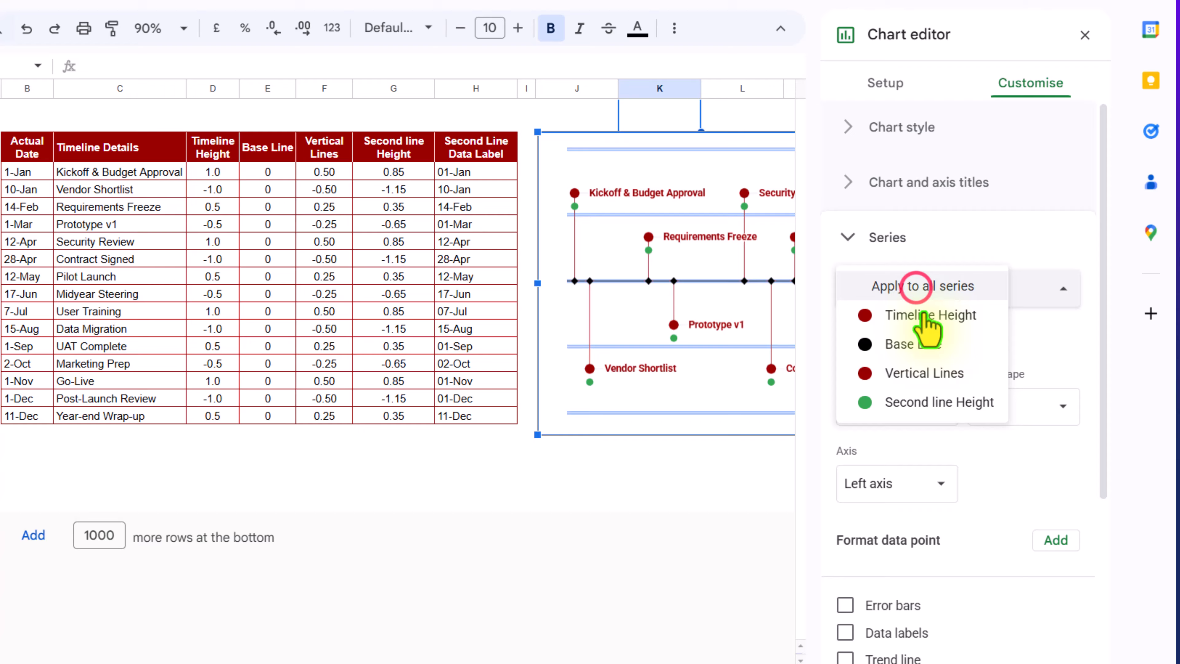
pyautogui.click(957, 409)
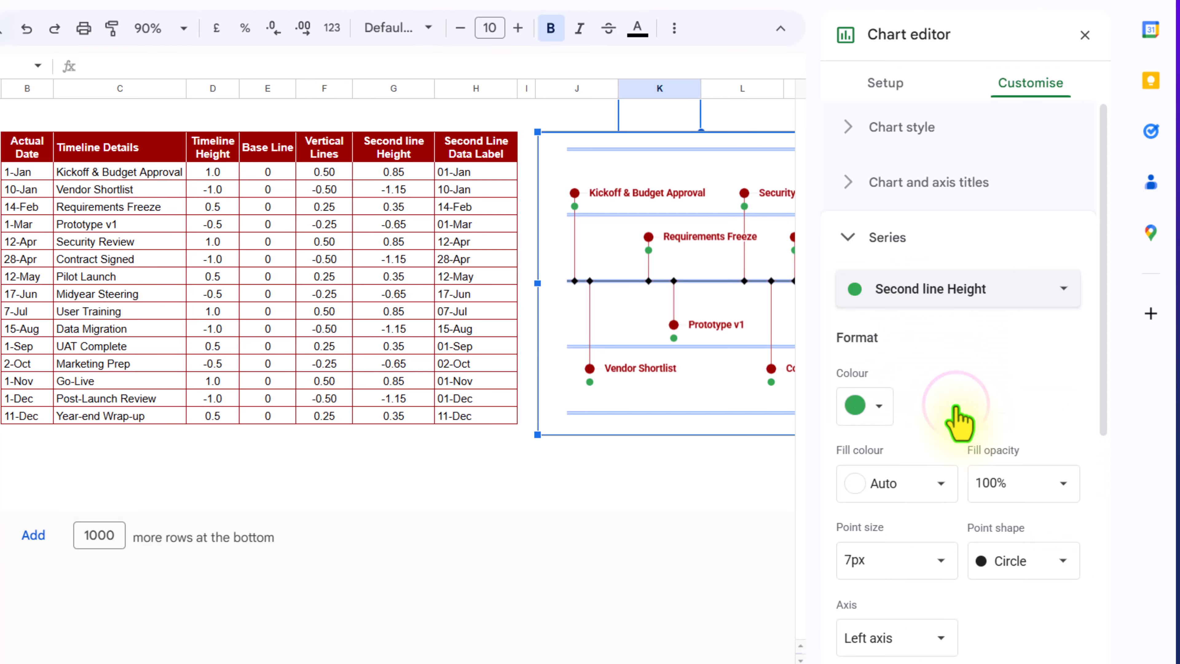
pyautogui.scroll(-5, 960, 423)
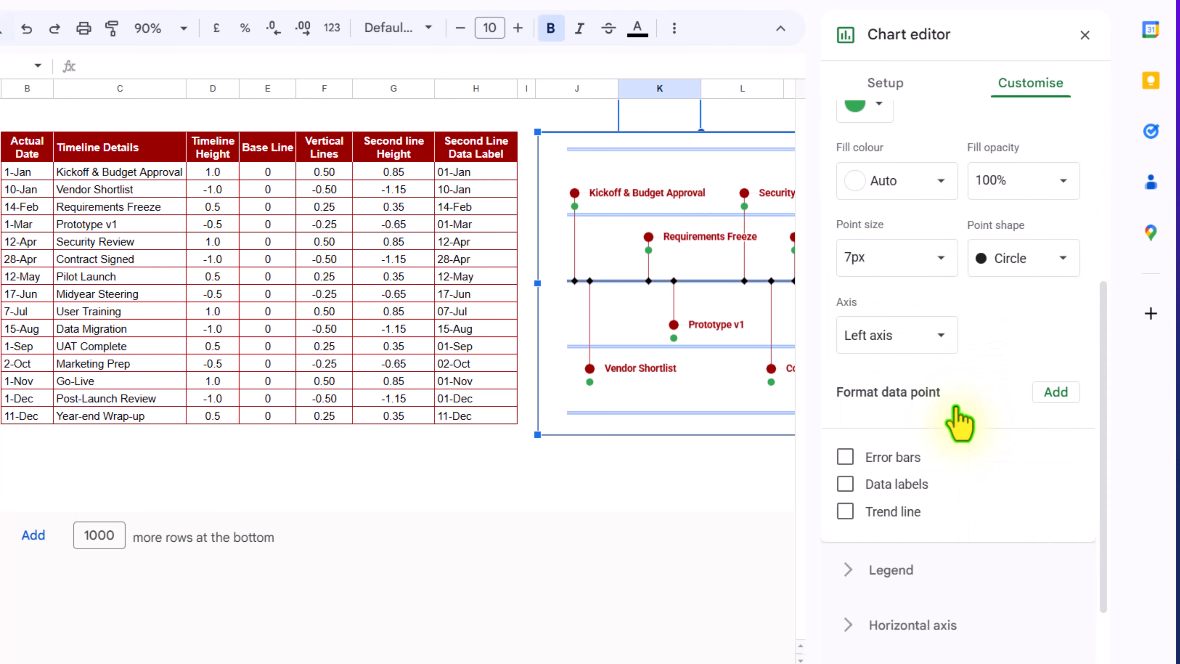
pyautogui.click(845, 484)
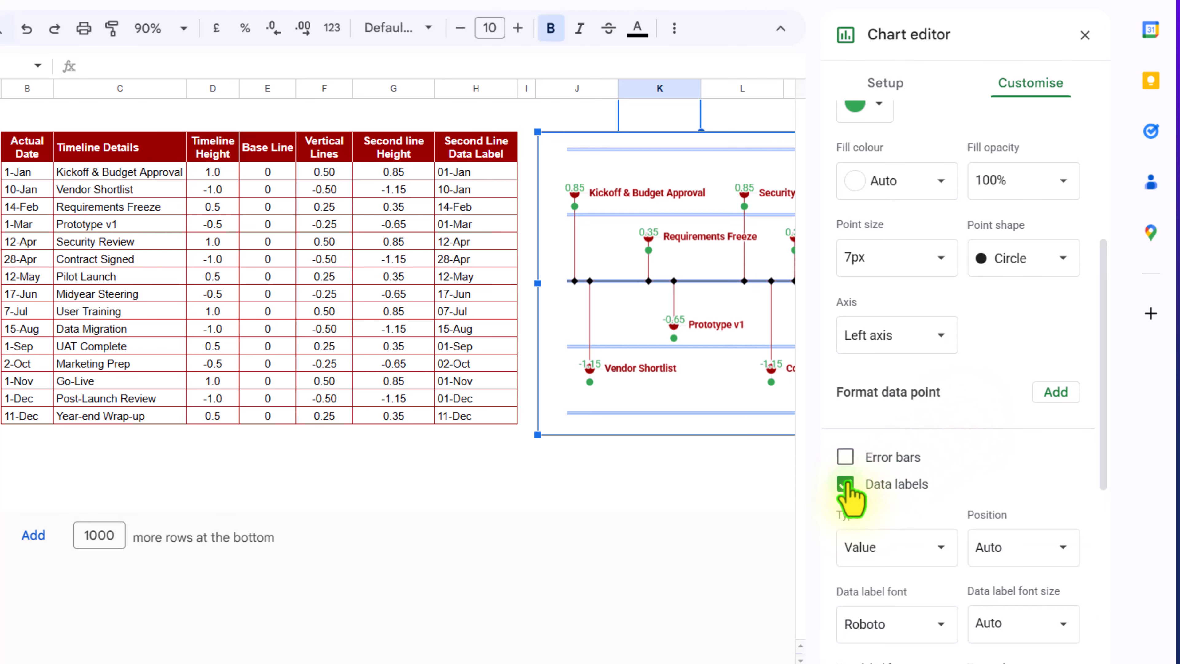
# Step: Set the Second line Height series' data labels to the Custom type with position Right
pyautogui.click(925, 549)
pyautogui.click(910, 568)
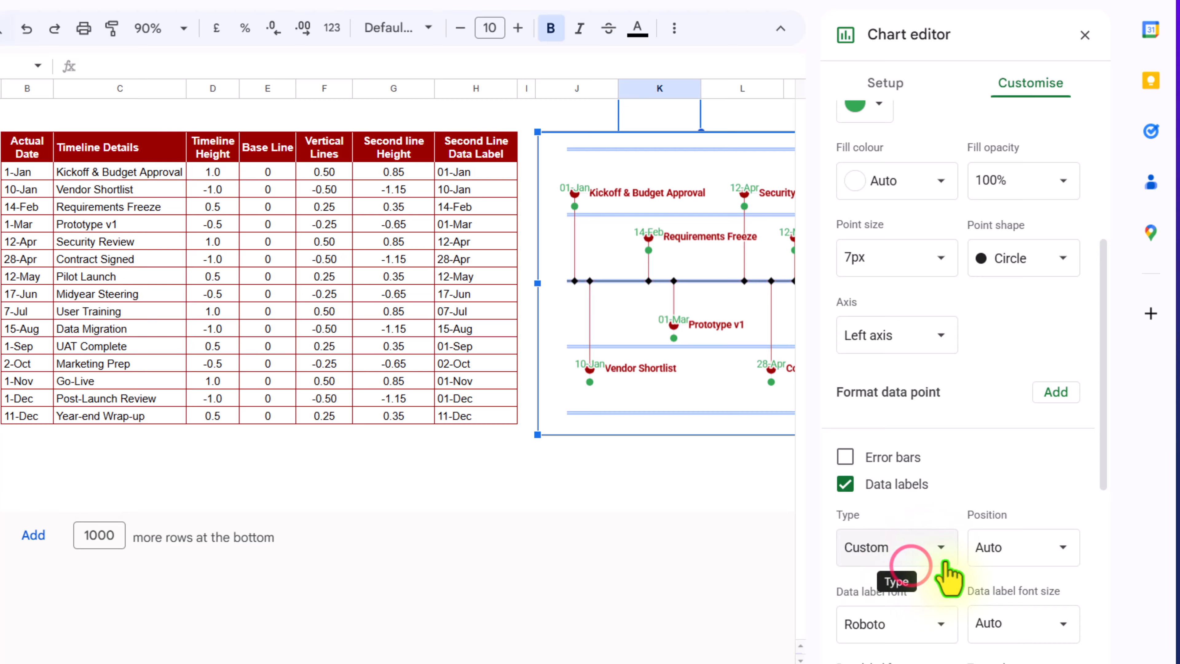
pyautogui.click(1051, 545)
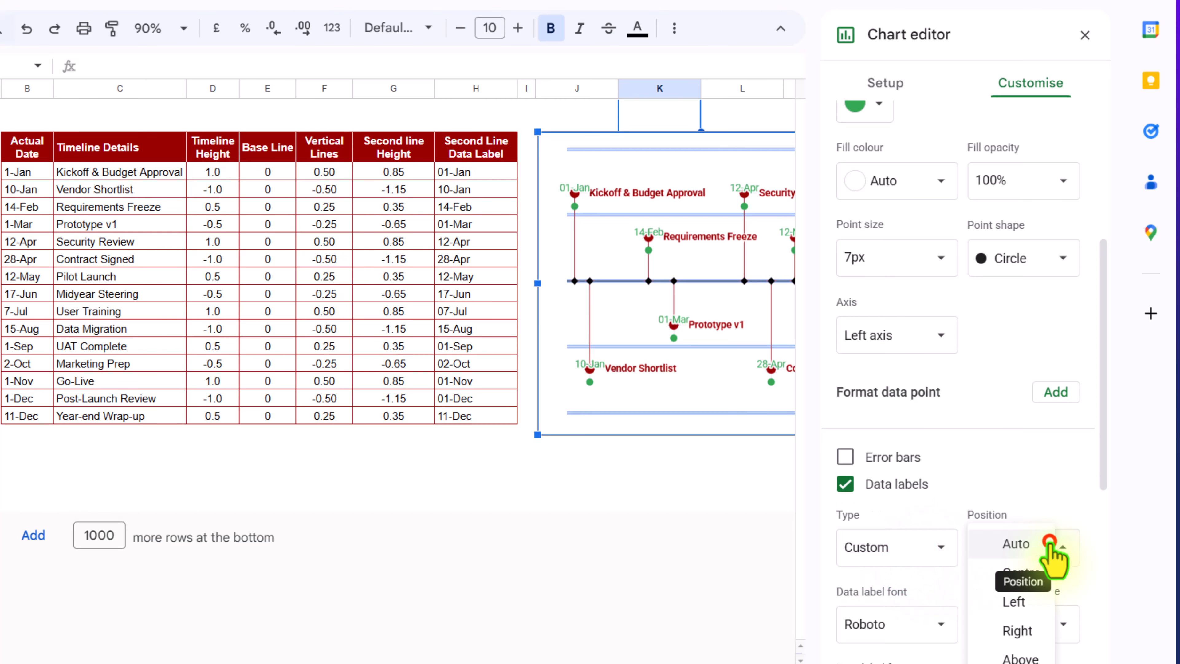
pyautogui.click(1040, 631)
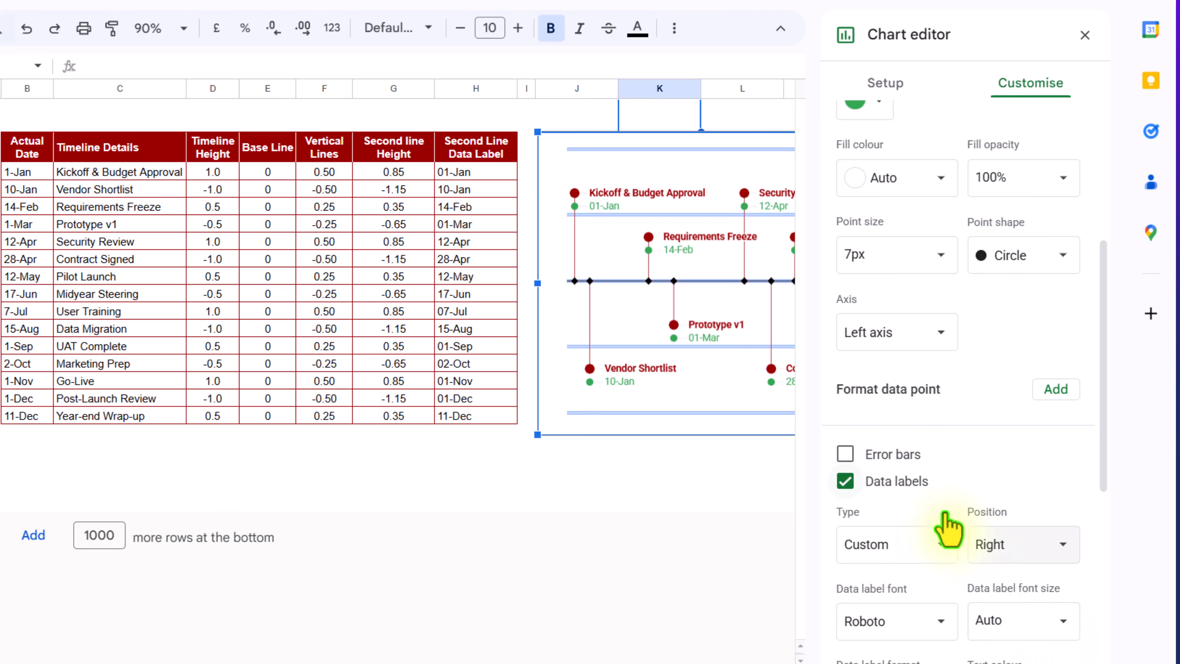
# Step: Make the Second line Height series' data labels bold and colour their text black
pyautogui.scroll(-5, 980, 530)
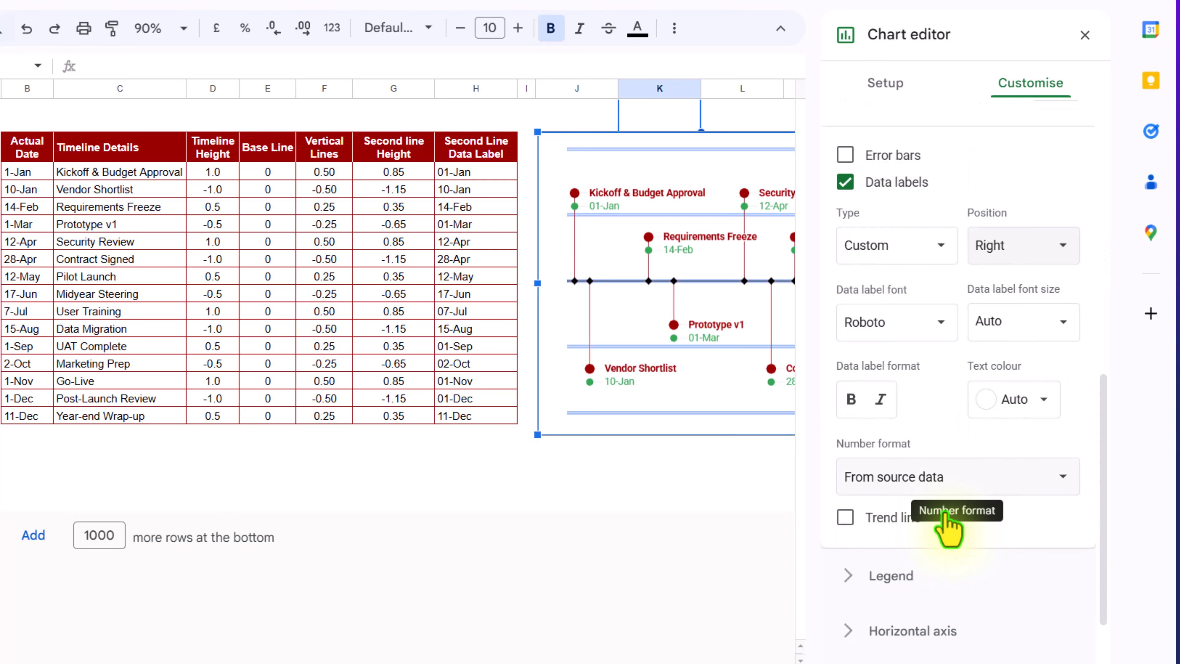
pyautogui.click(850, 400)
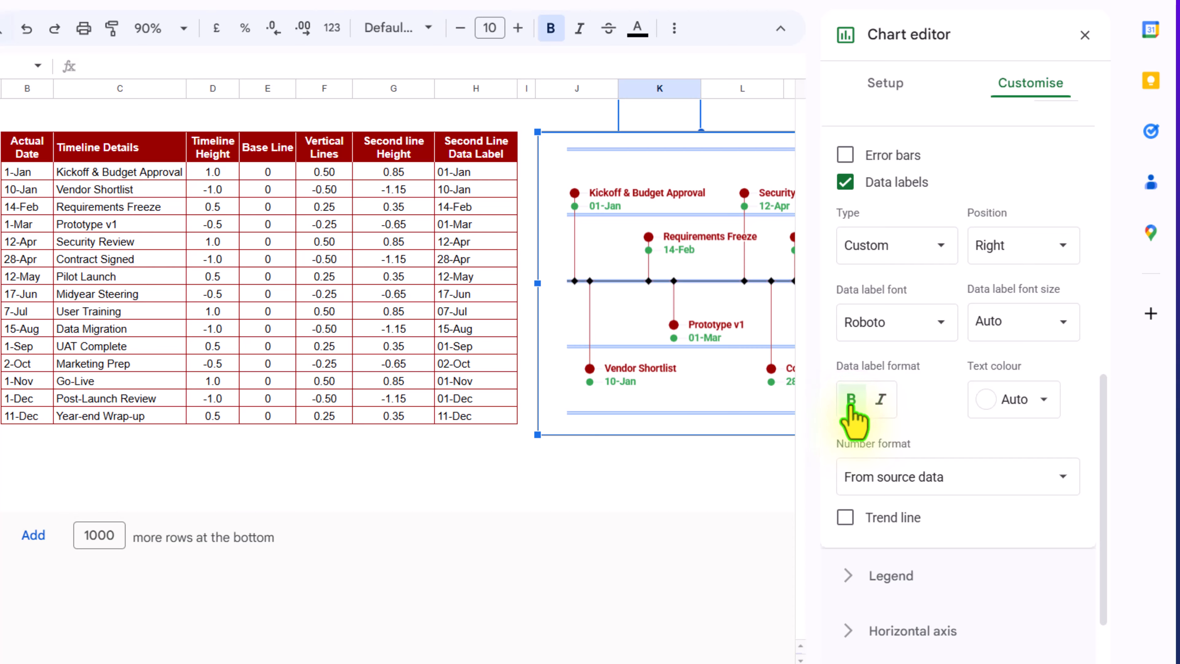
pyautogui.click(1012, 399)
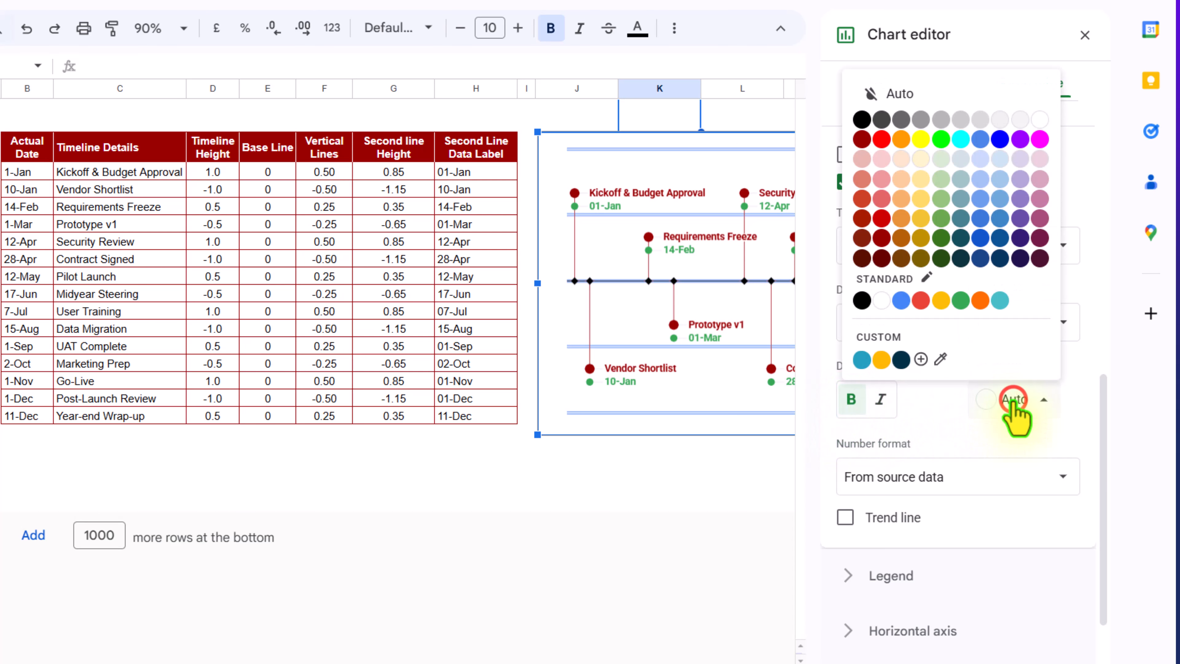
pyautogui.click(861, 120)
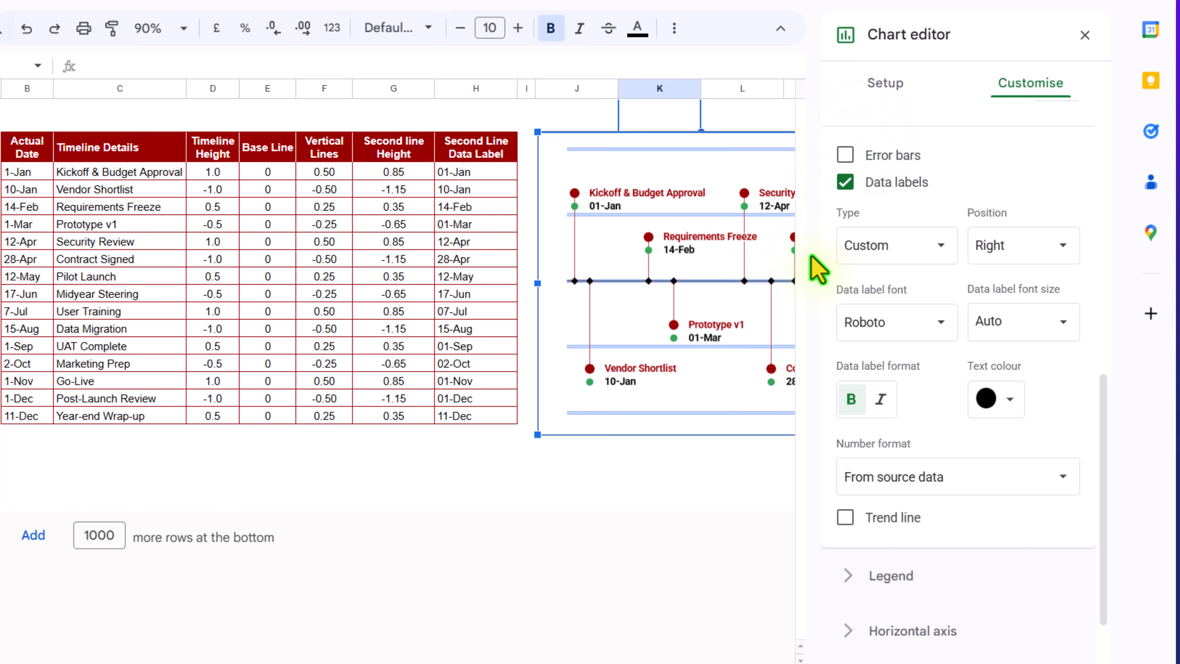
# Step: Set the Second line Height series' point size to None and close the chart editor
pyautogui.scroll(6, 906, 330)
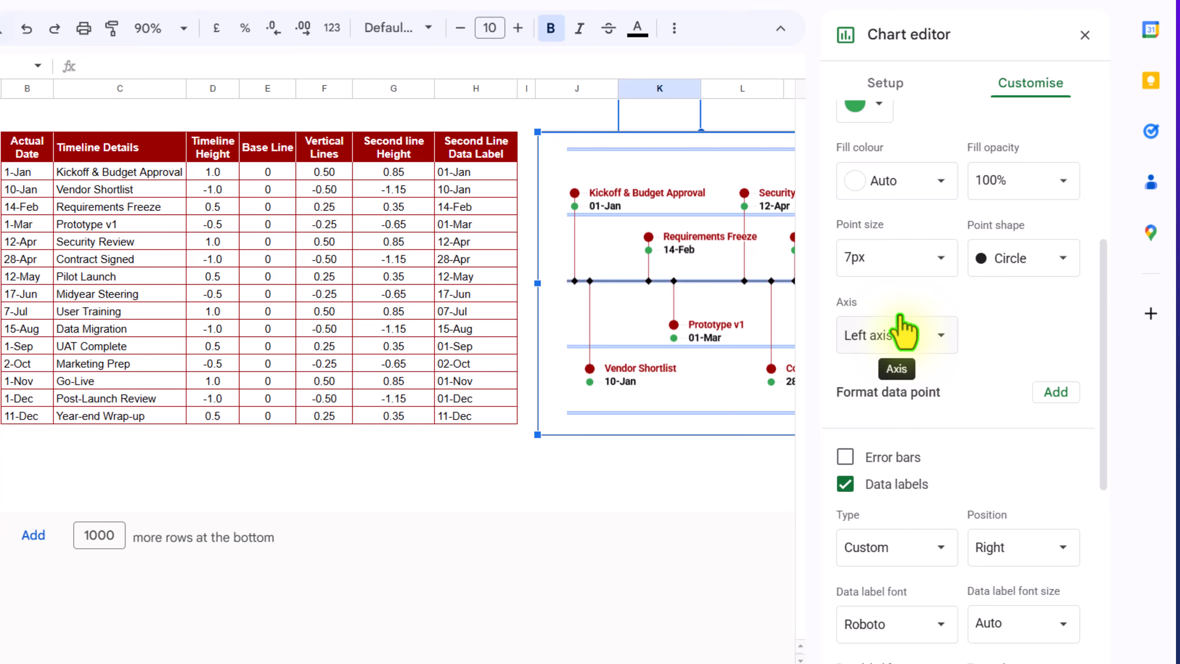
pyautogui.click(899, 247)
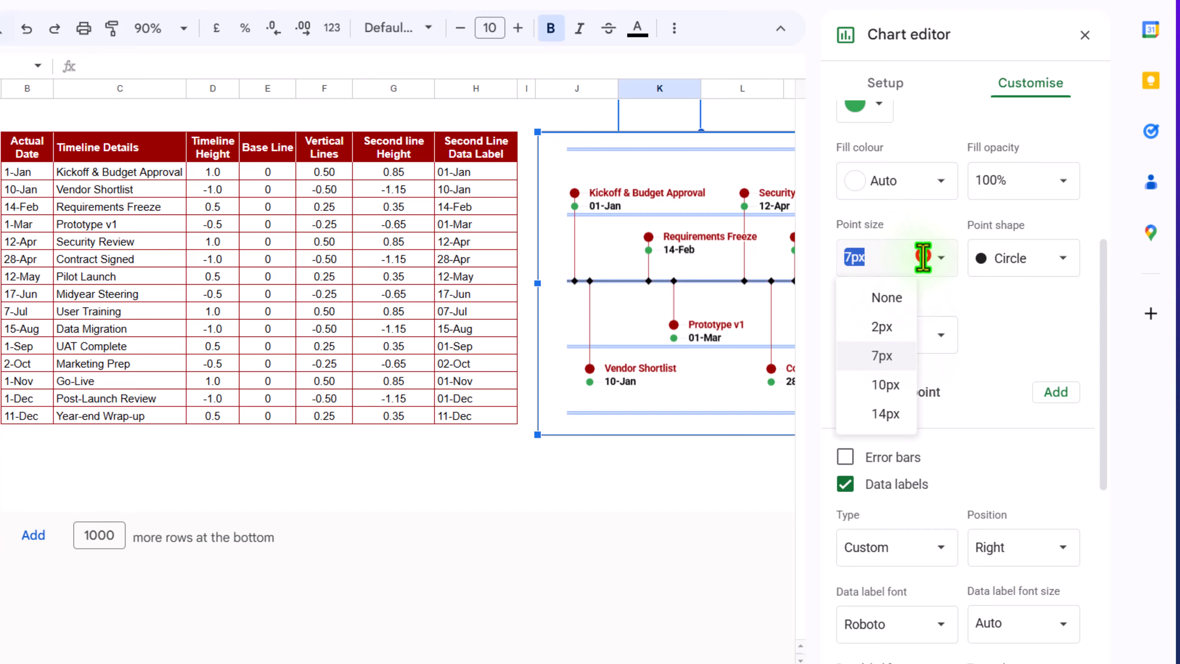
pyautogui.click(904, 300)
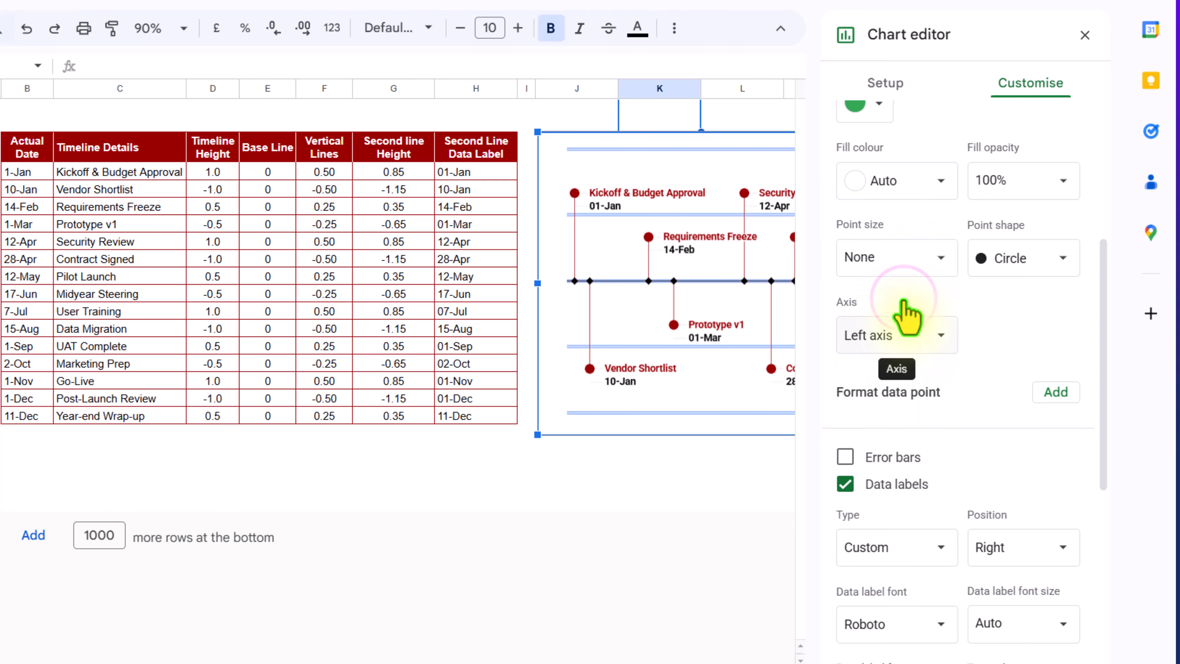
pyautogui.click(1085, 35)
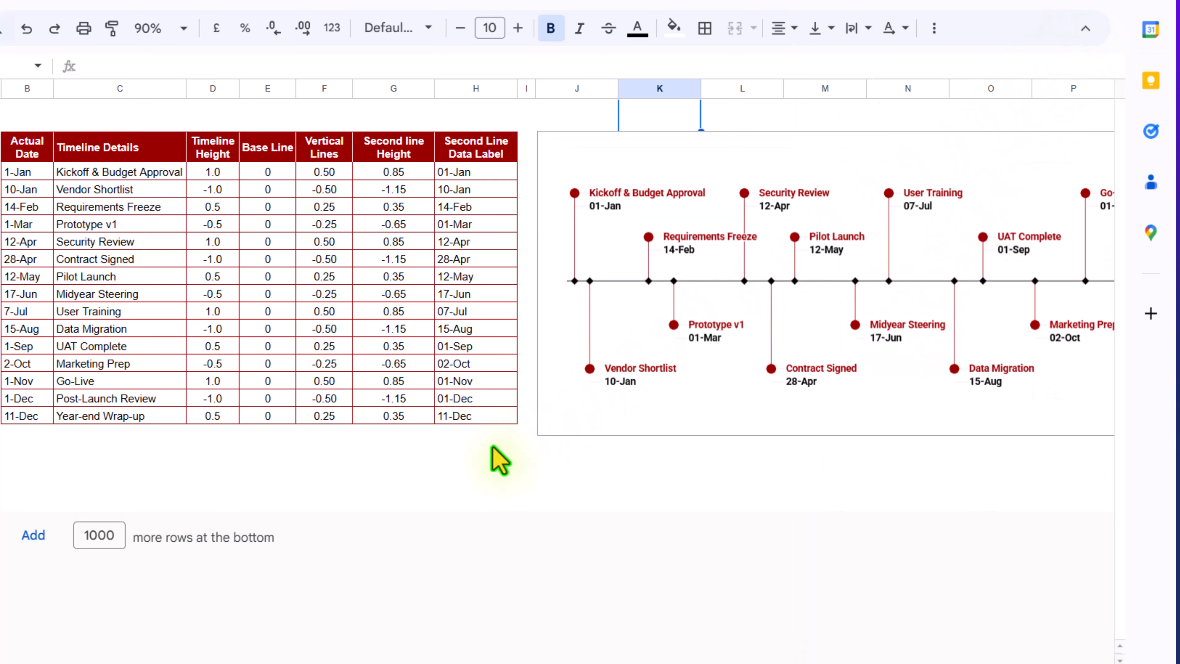
pyautogui.click(474, 450)
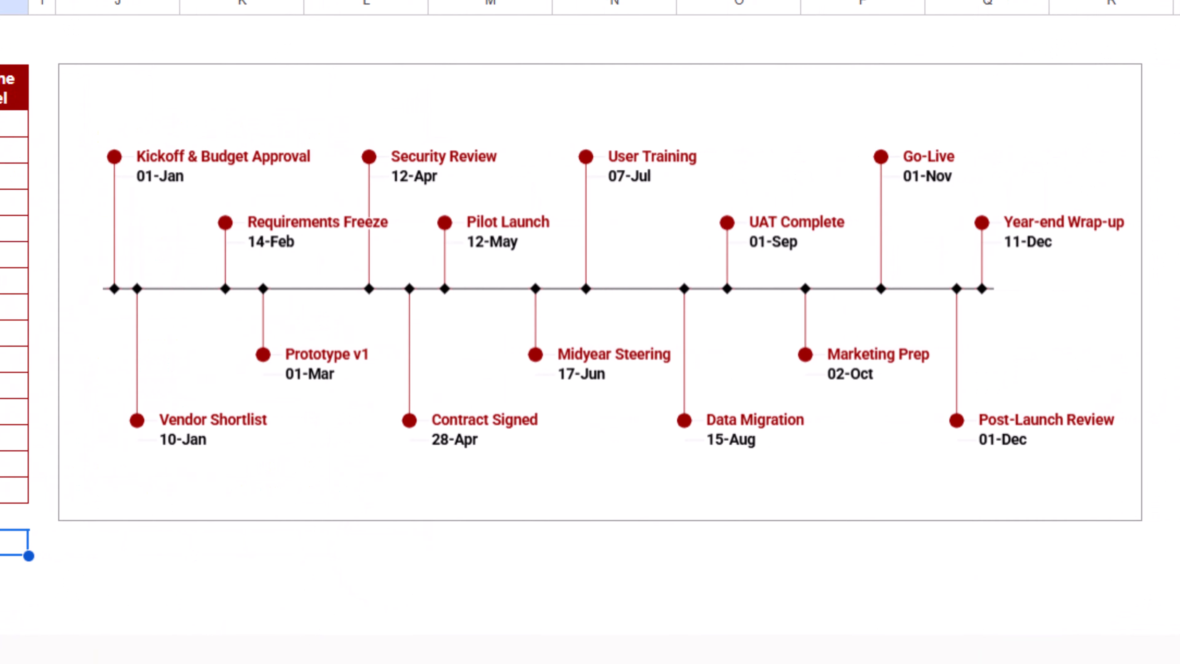